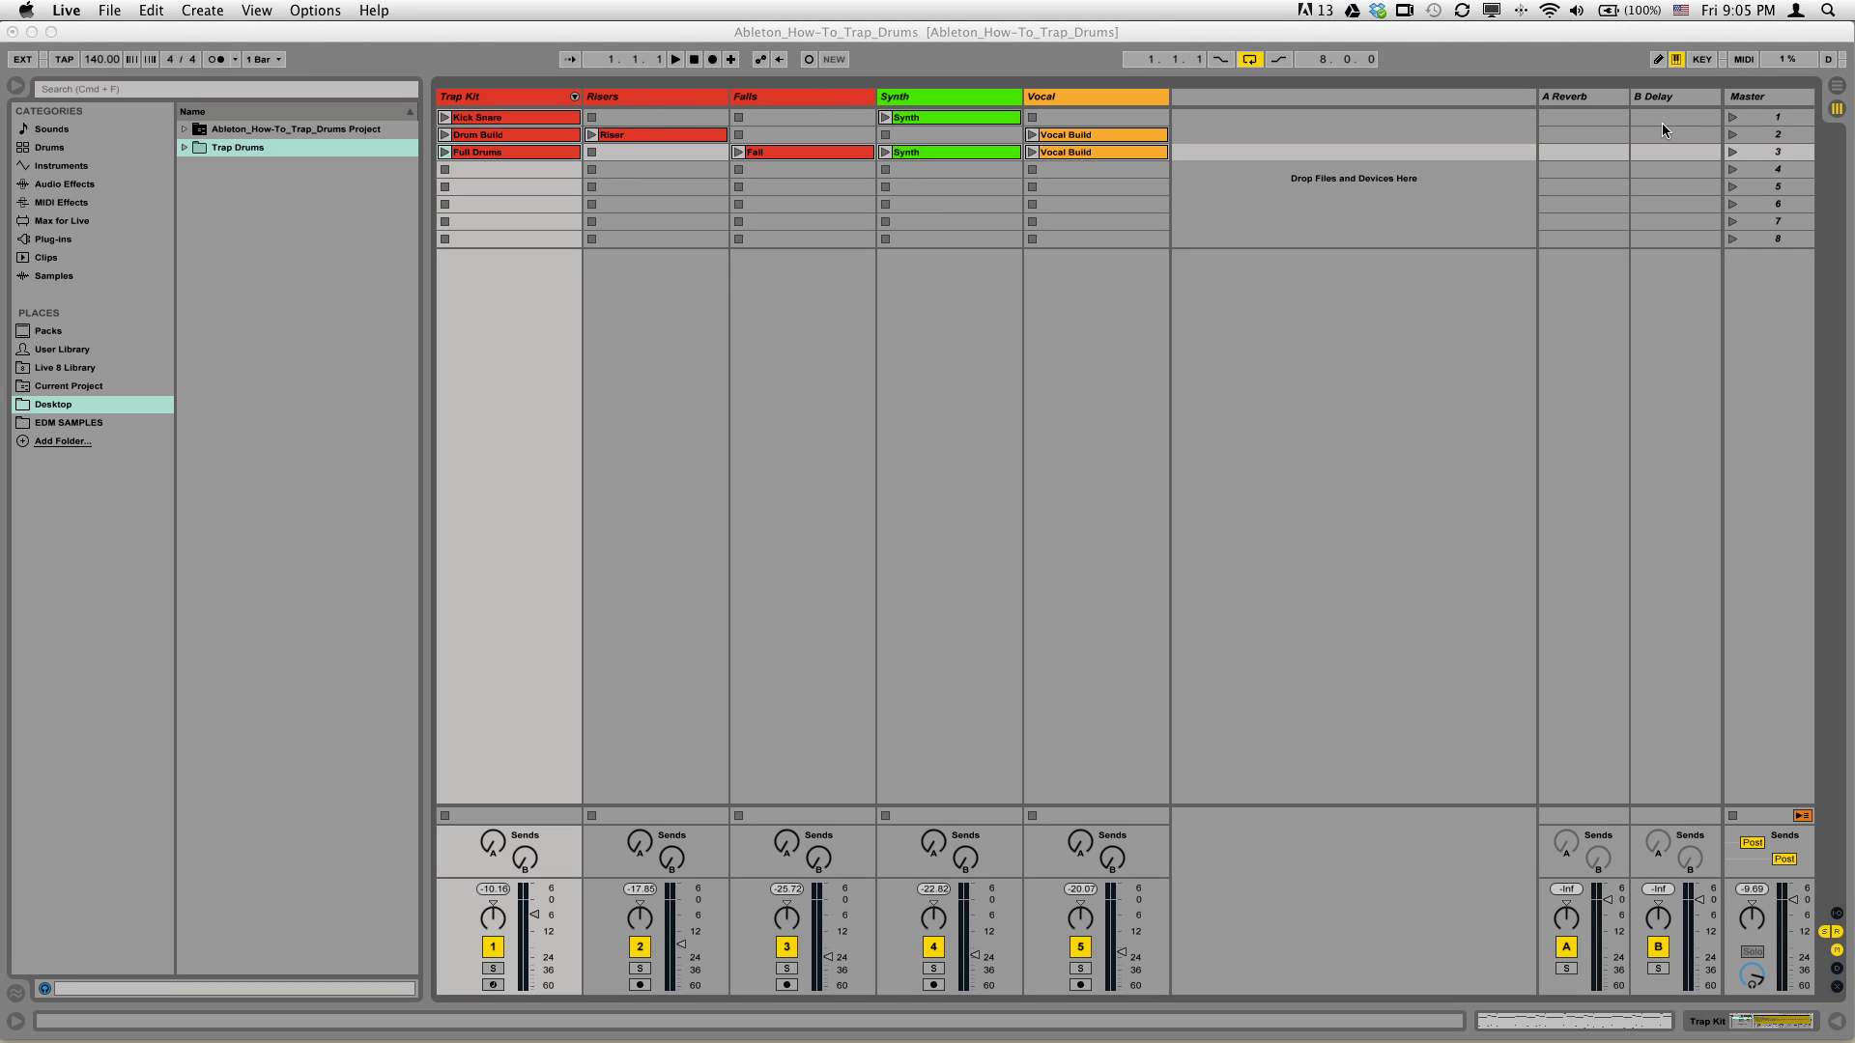
# Audition scenes 1, 2 and 3 from the Master column in turn, then stop playback.
pyautogui.click(1734, 124)
pyautogui.click(1733, 118)
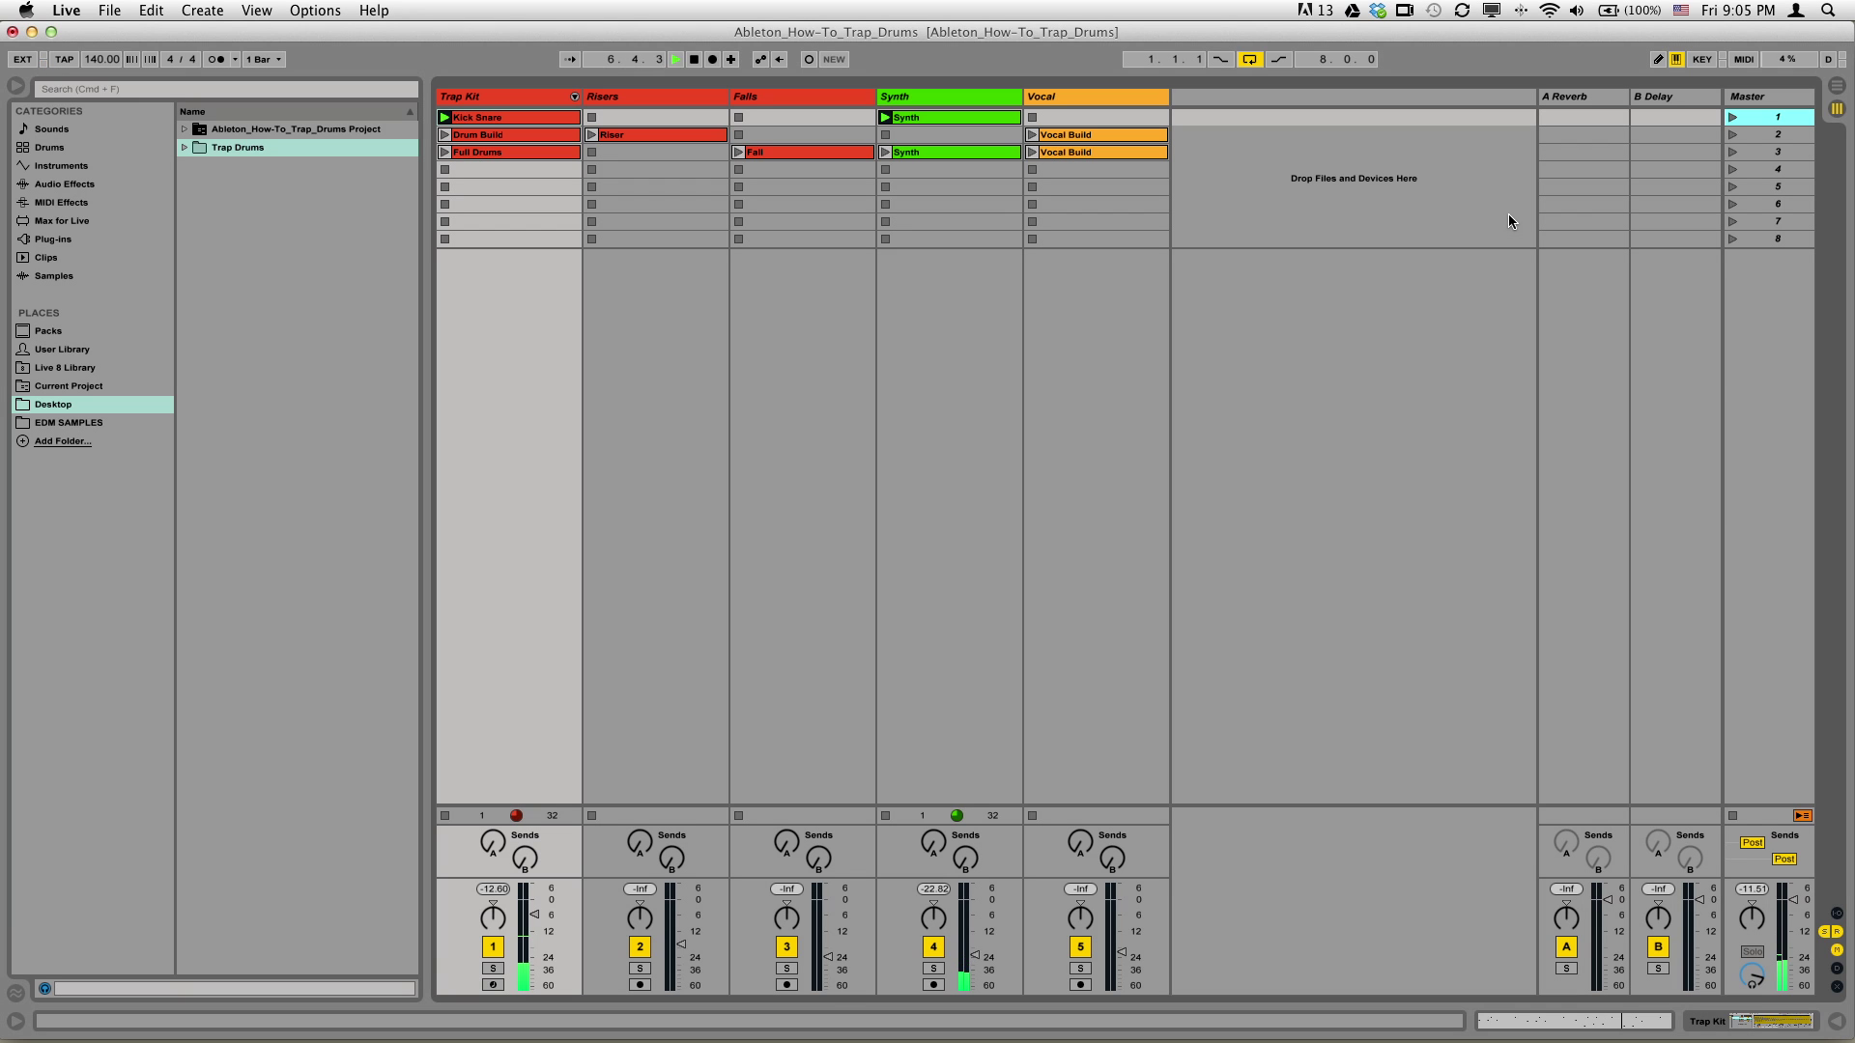
pyautogui.click(1732, 135)
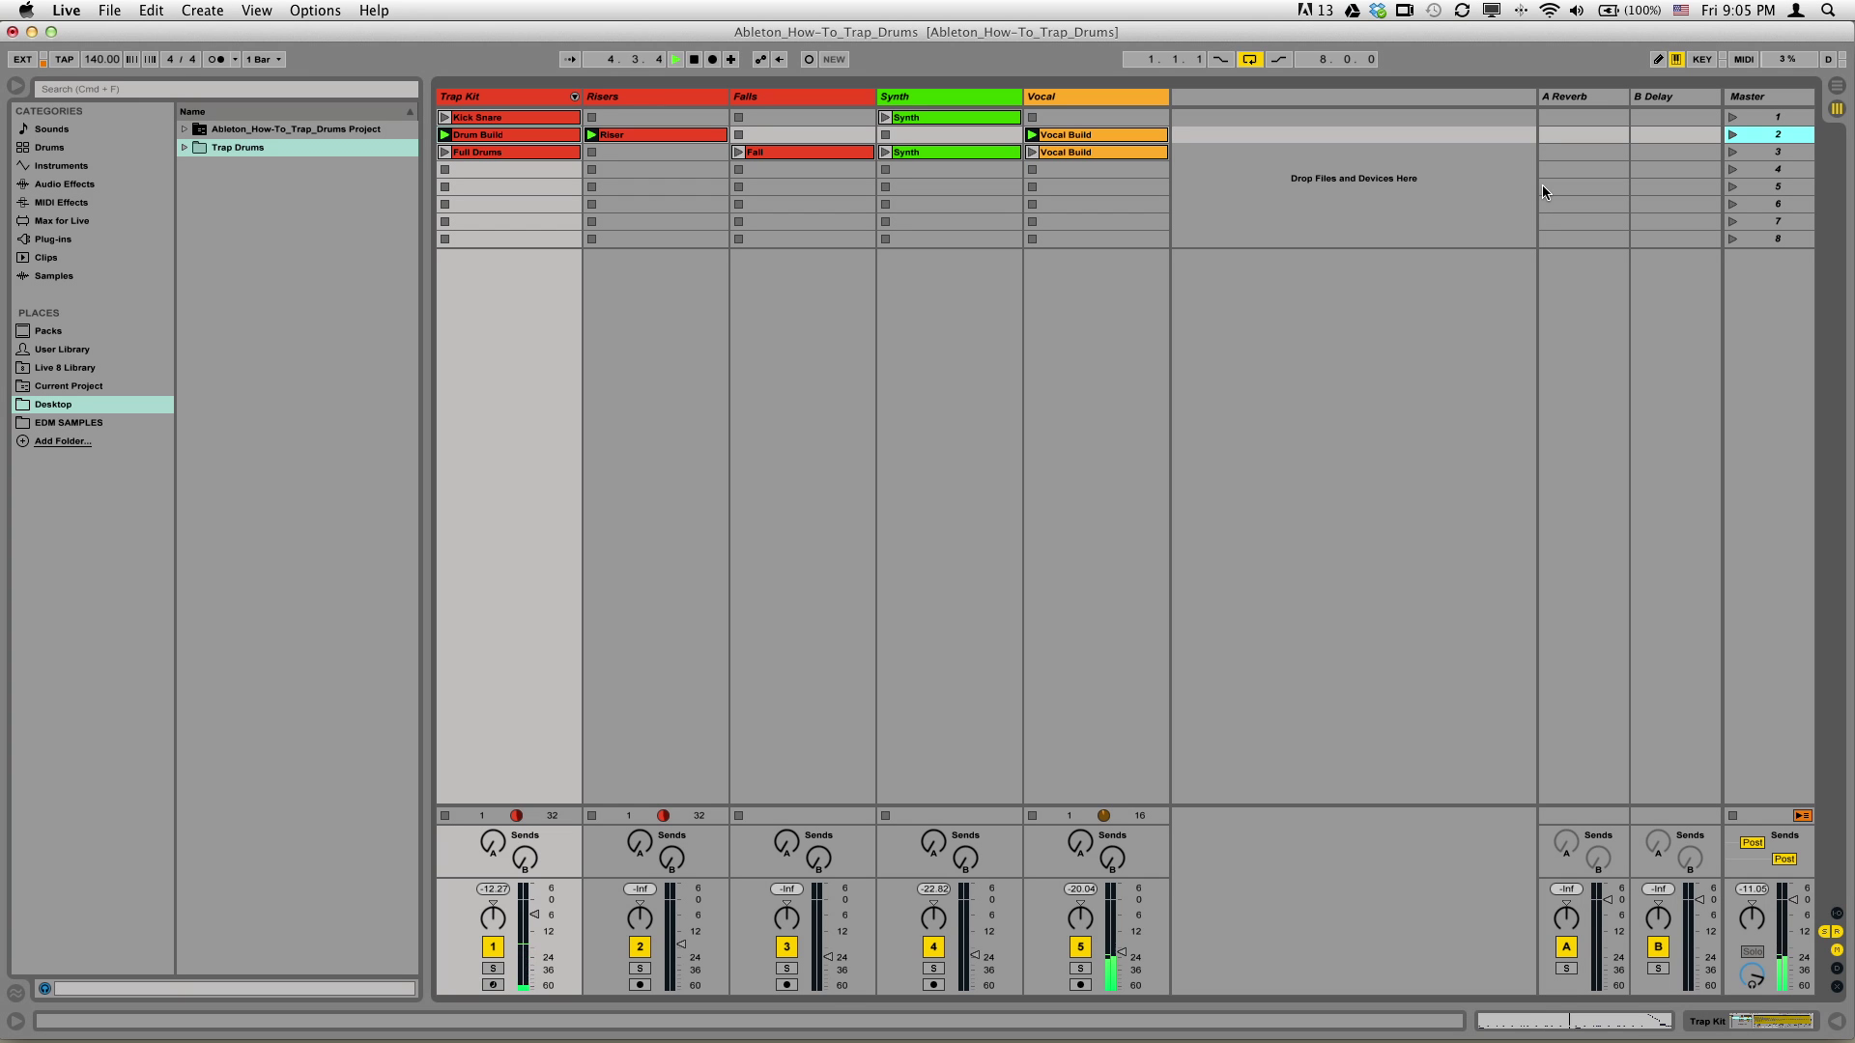
pyautogui.click(1732, 154)
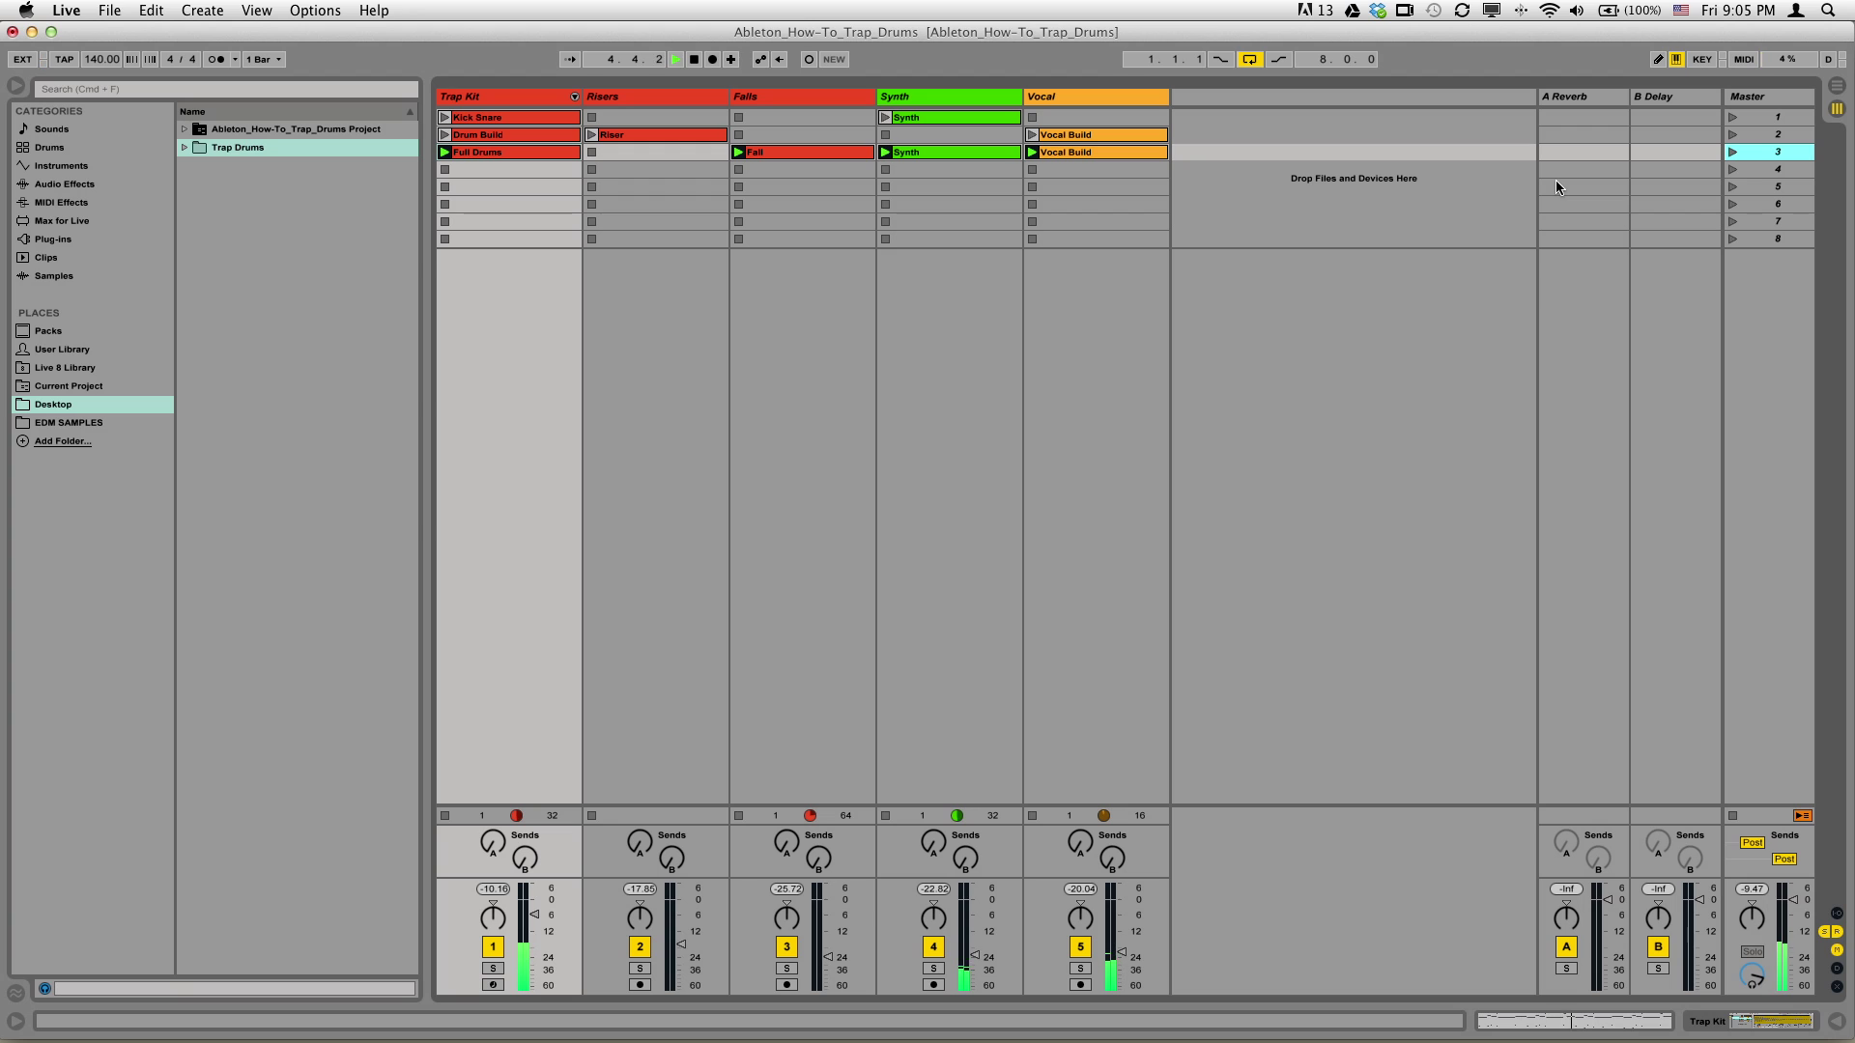
pyautogui.press('space')
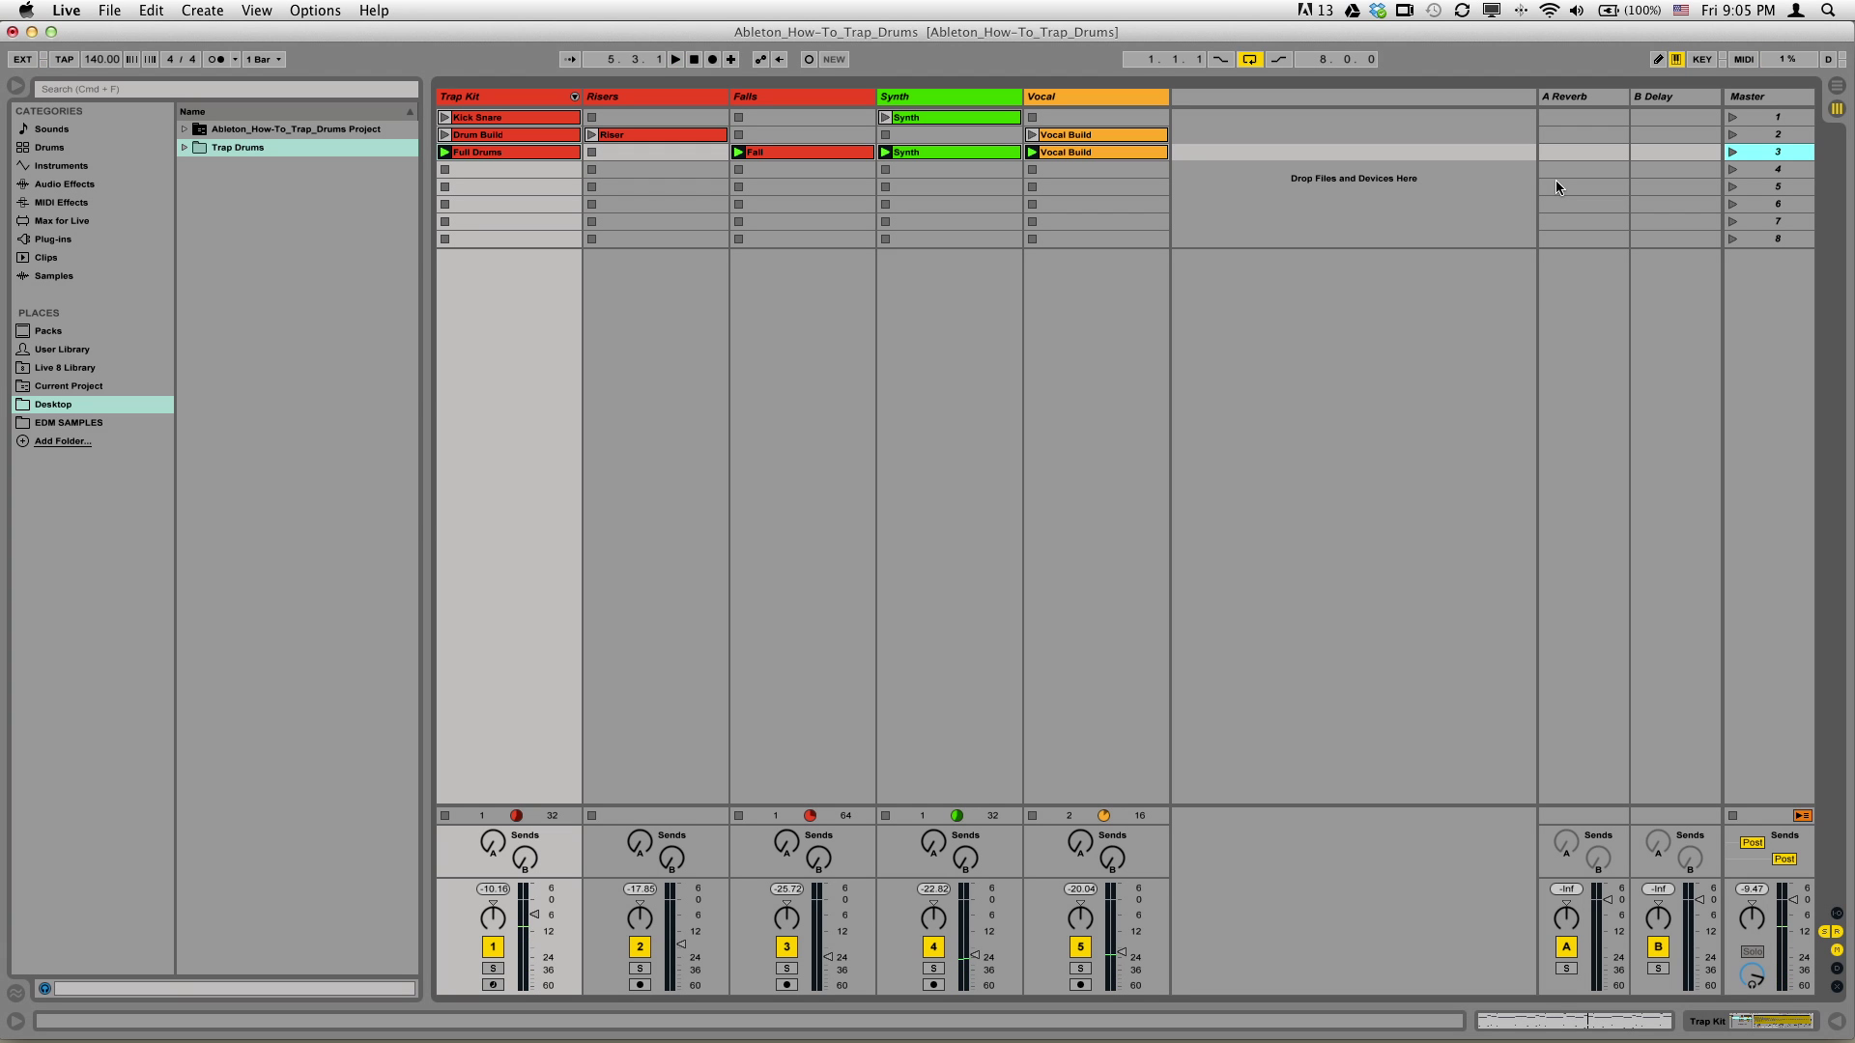
# Stop all clips, then view and play the Kick Snare, Drum Build and Full Drums clips in turn.
pyautogui.click(1732, 816)
pyautogui.doubleClick(493, 117)
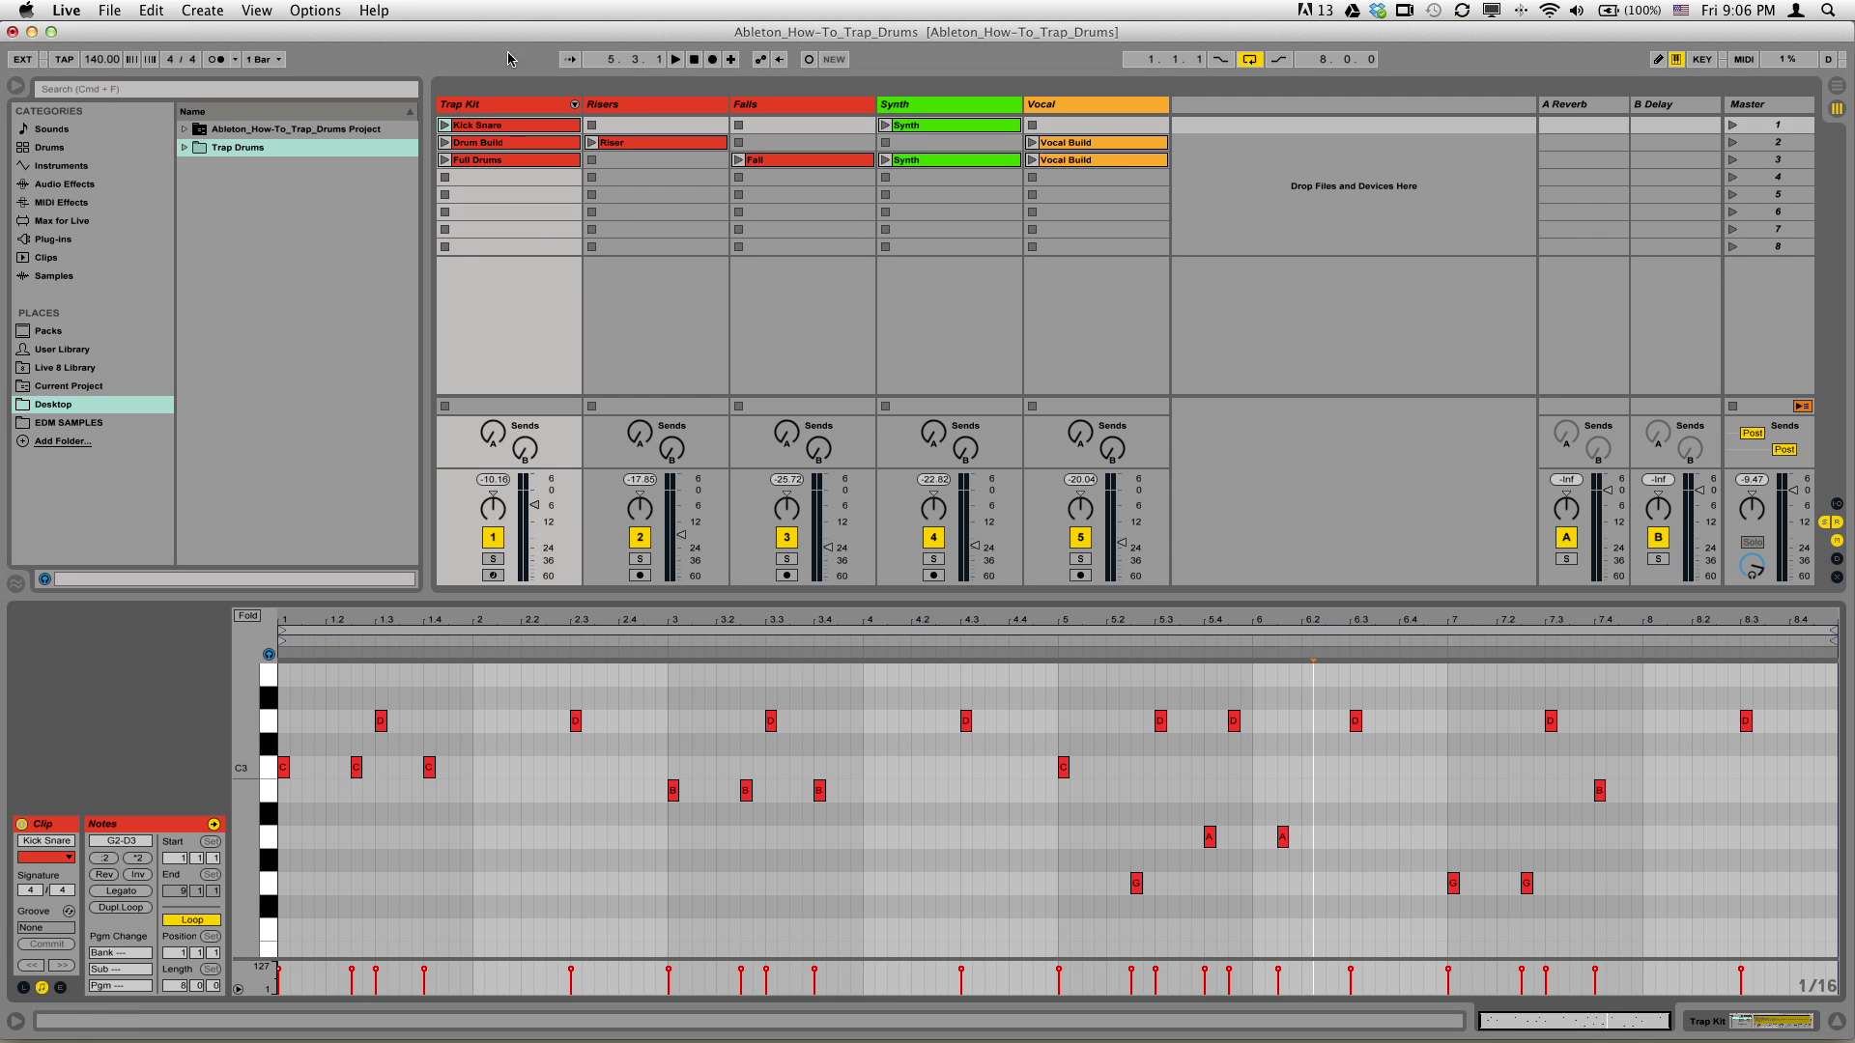
pyautogui.click(445, 126)
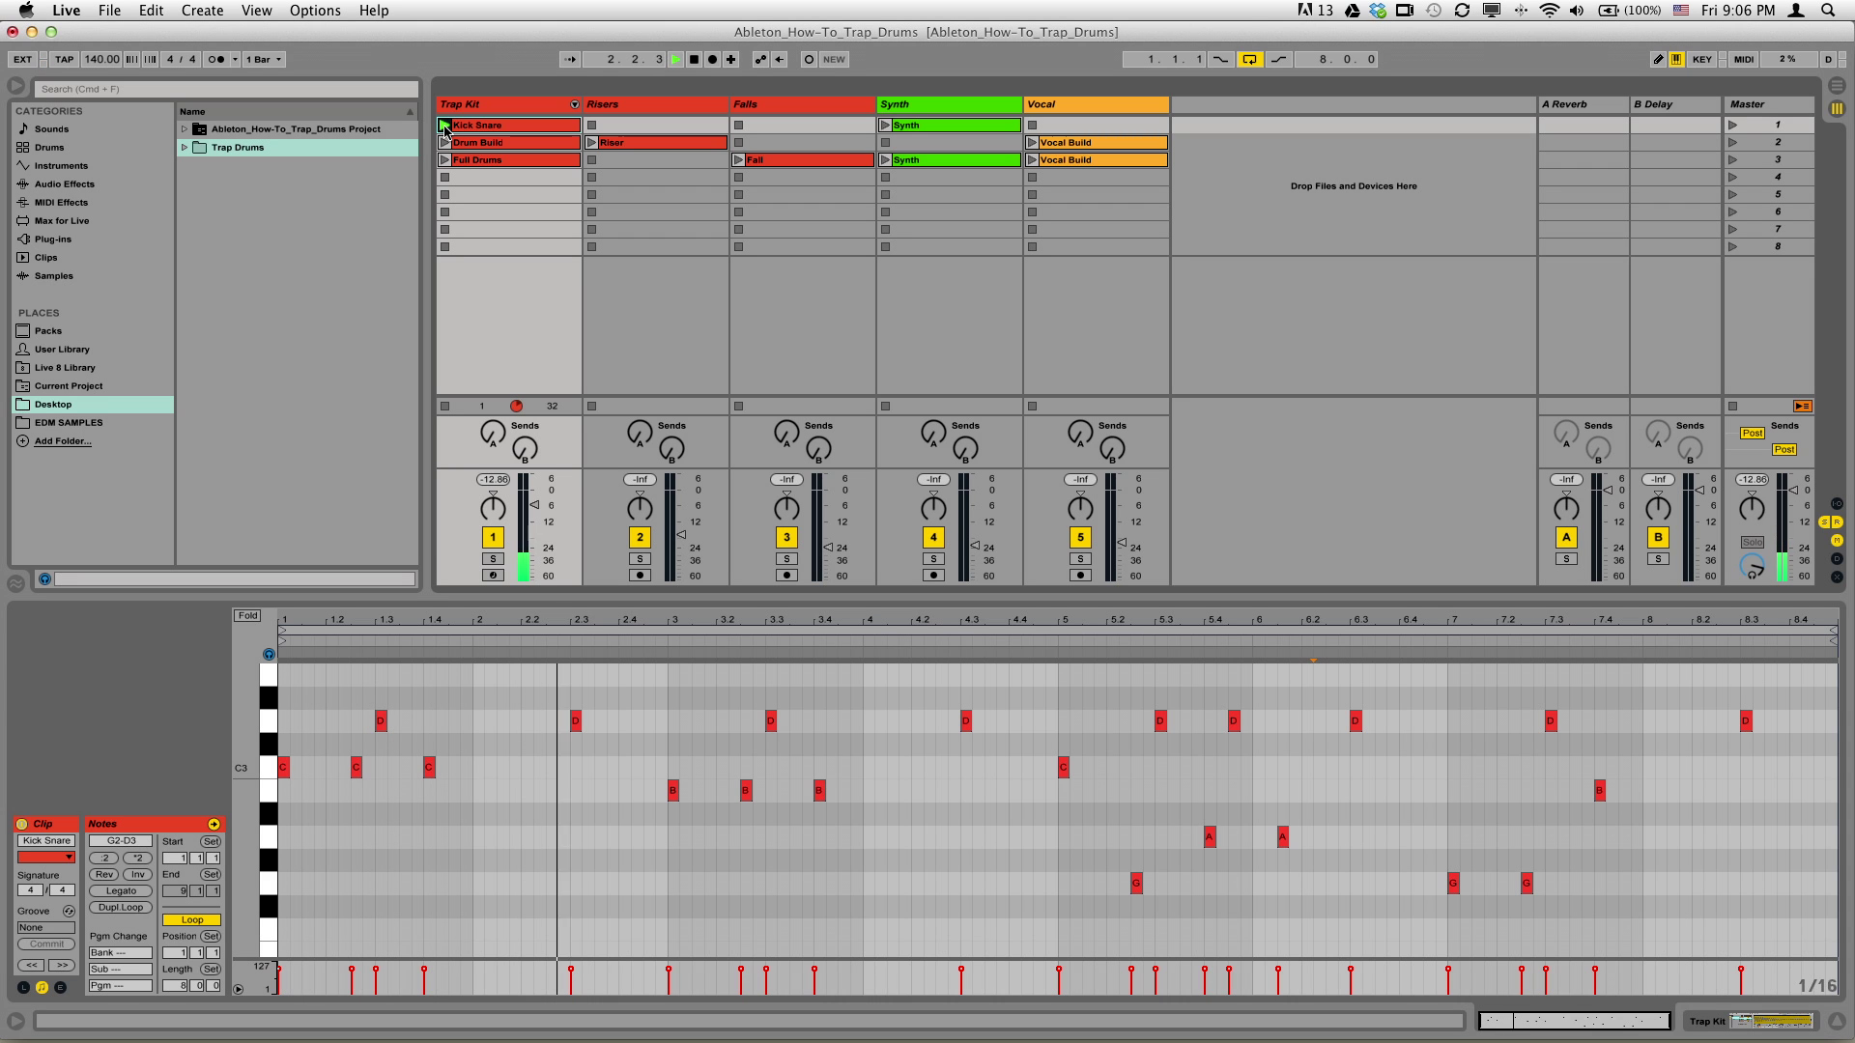
pyautogui.click(474, 144)
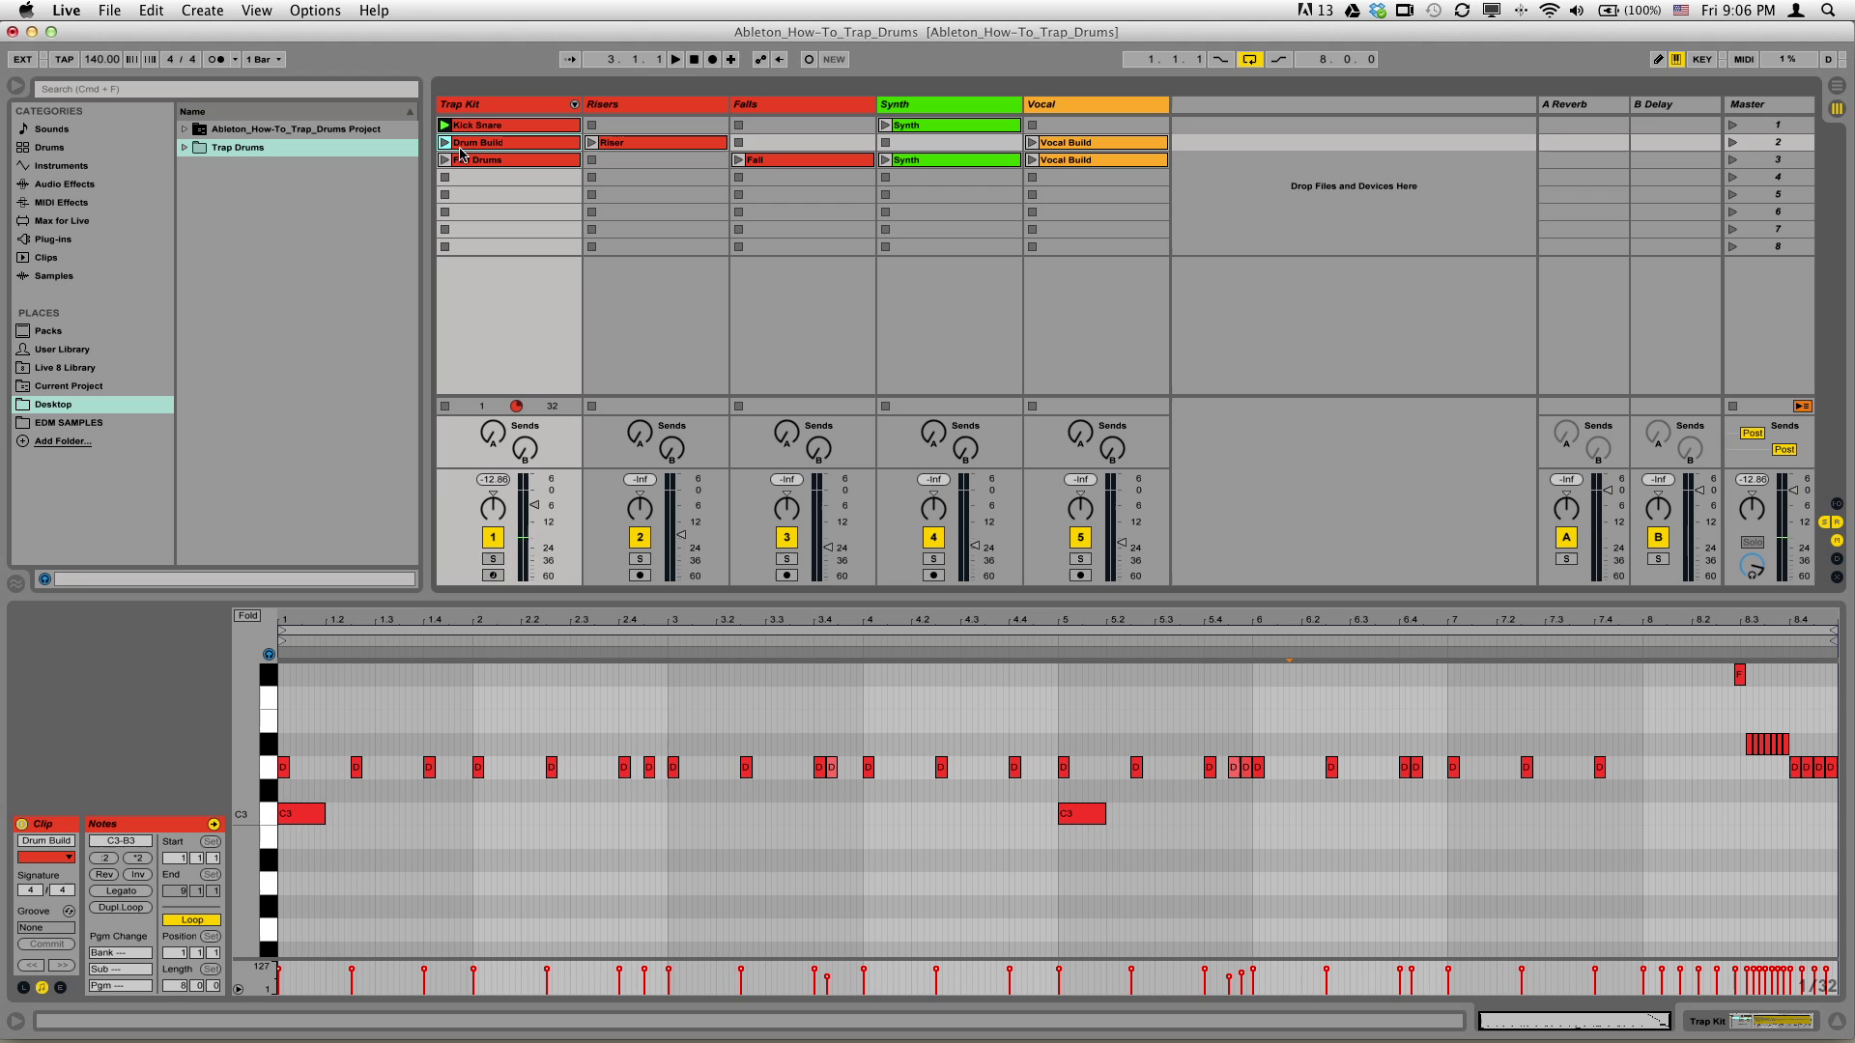
pyautogui.click(445, 143)
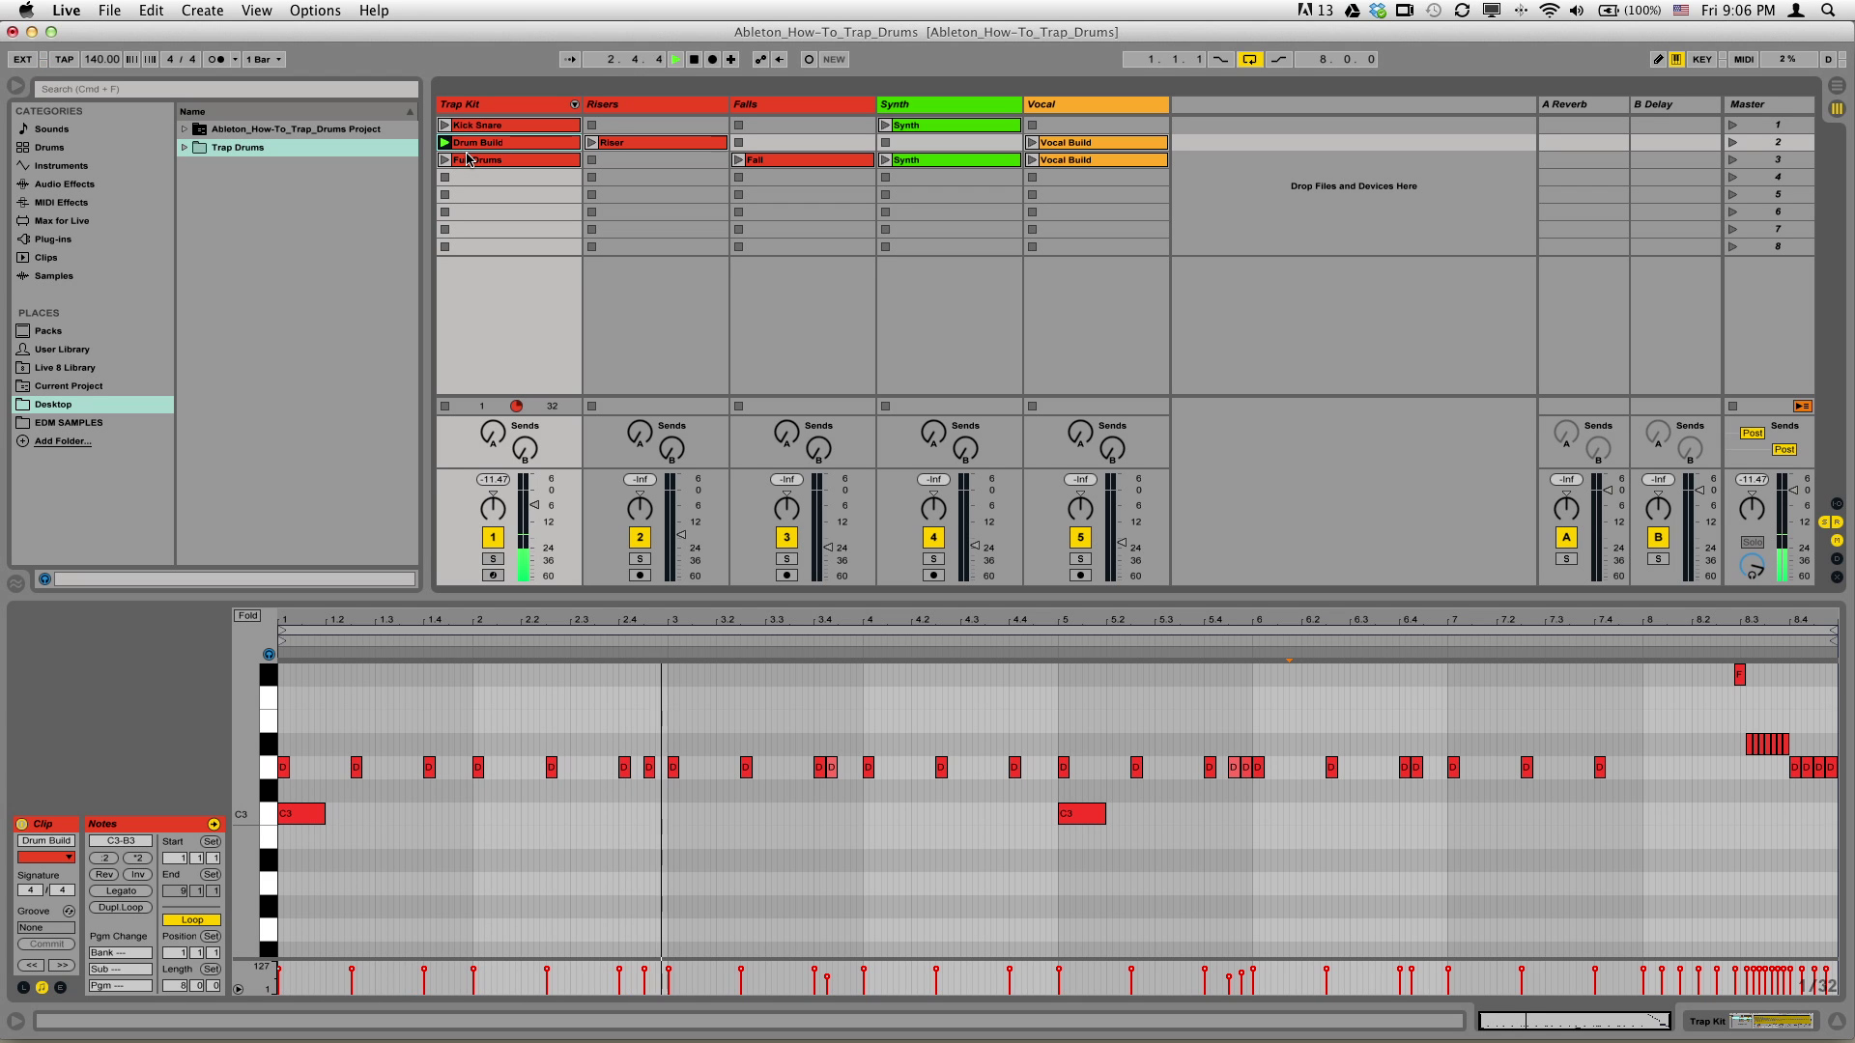
pyautogui.click(470, 161)
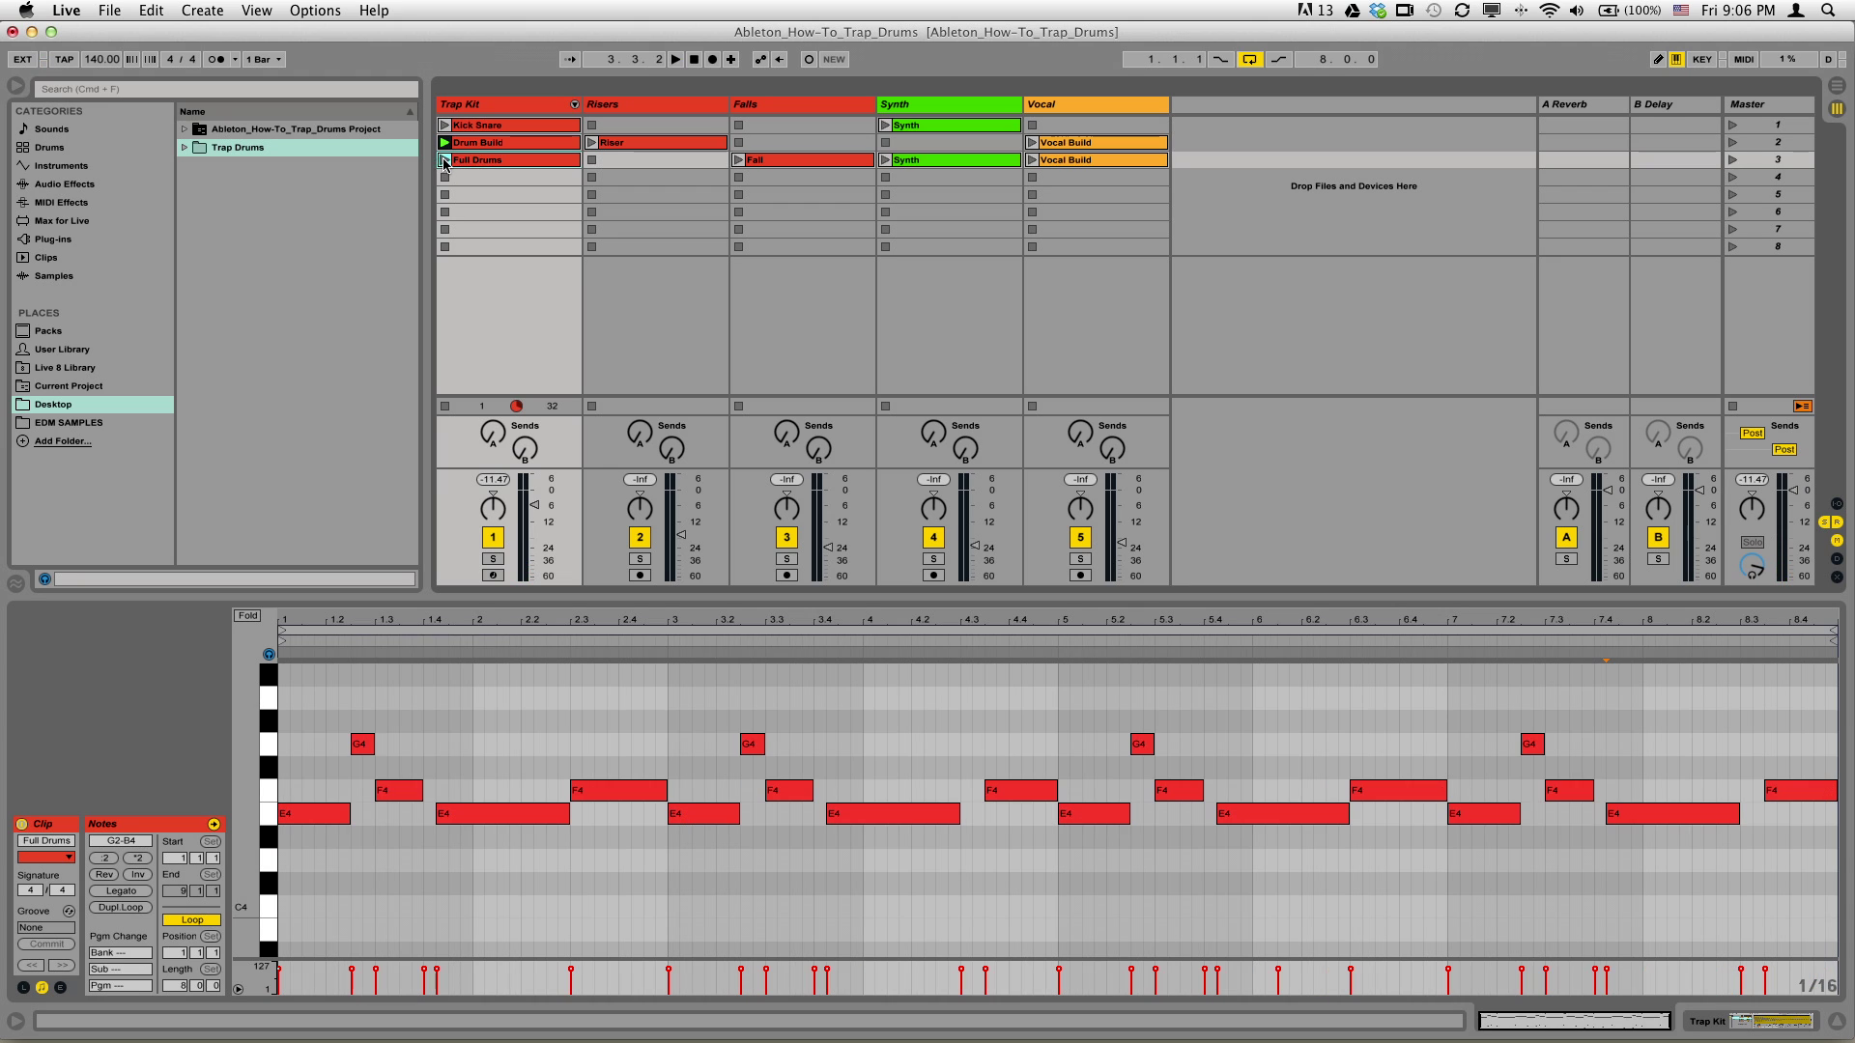
pyautogui.click(445, 160)
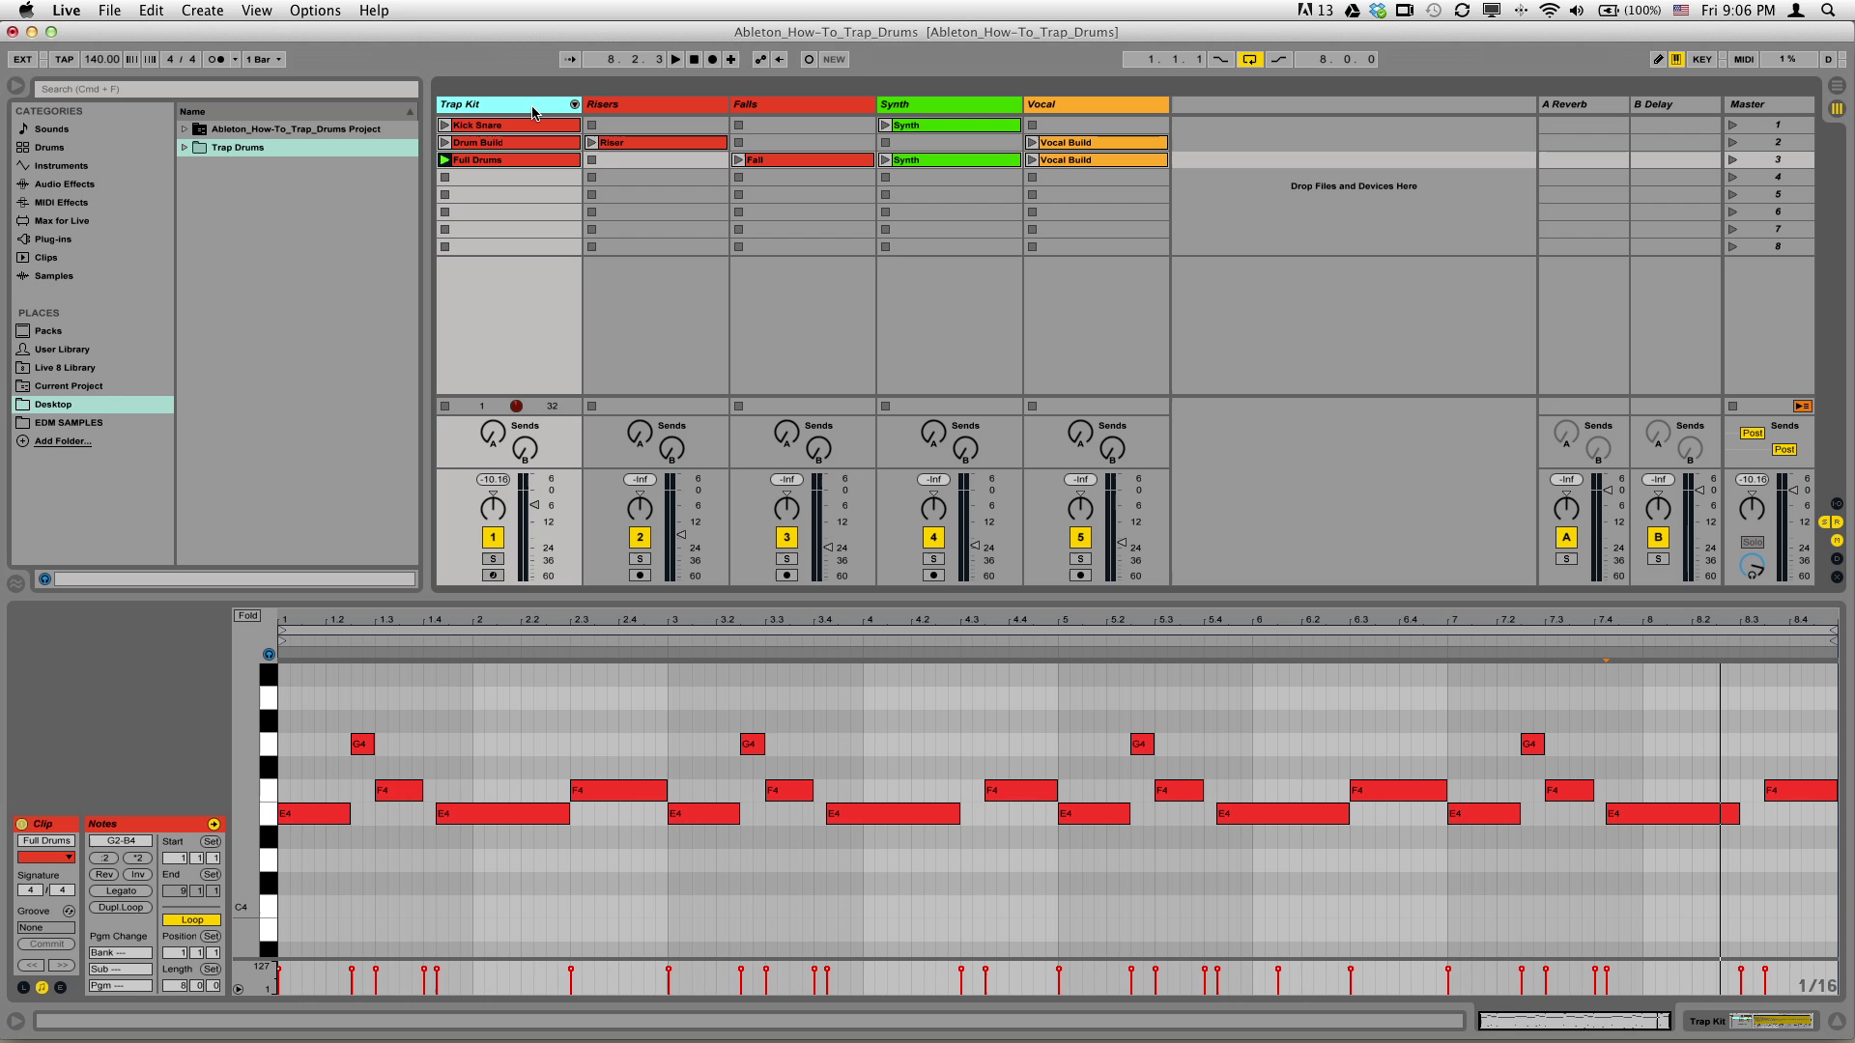
# Insert a new empty MIDI track, 2 MIDI, after the Trap Kit track with Cmd+Shift+T.
pyautogui.press('super+shift+t')
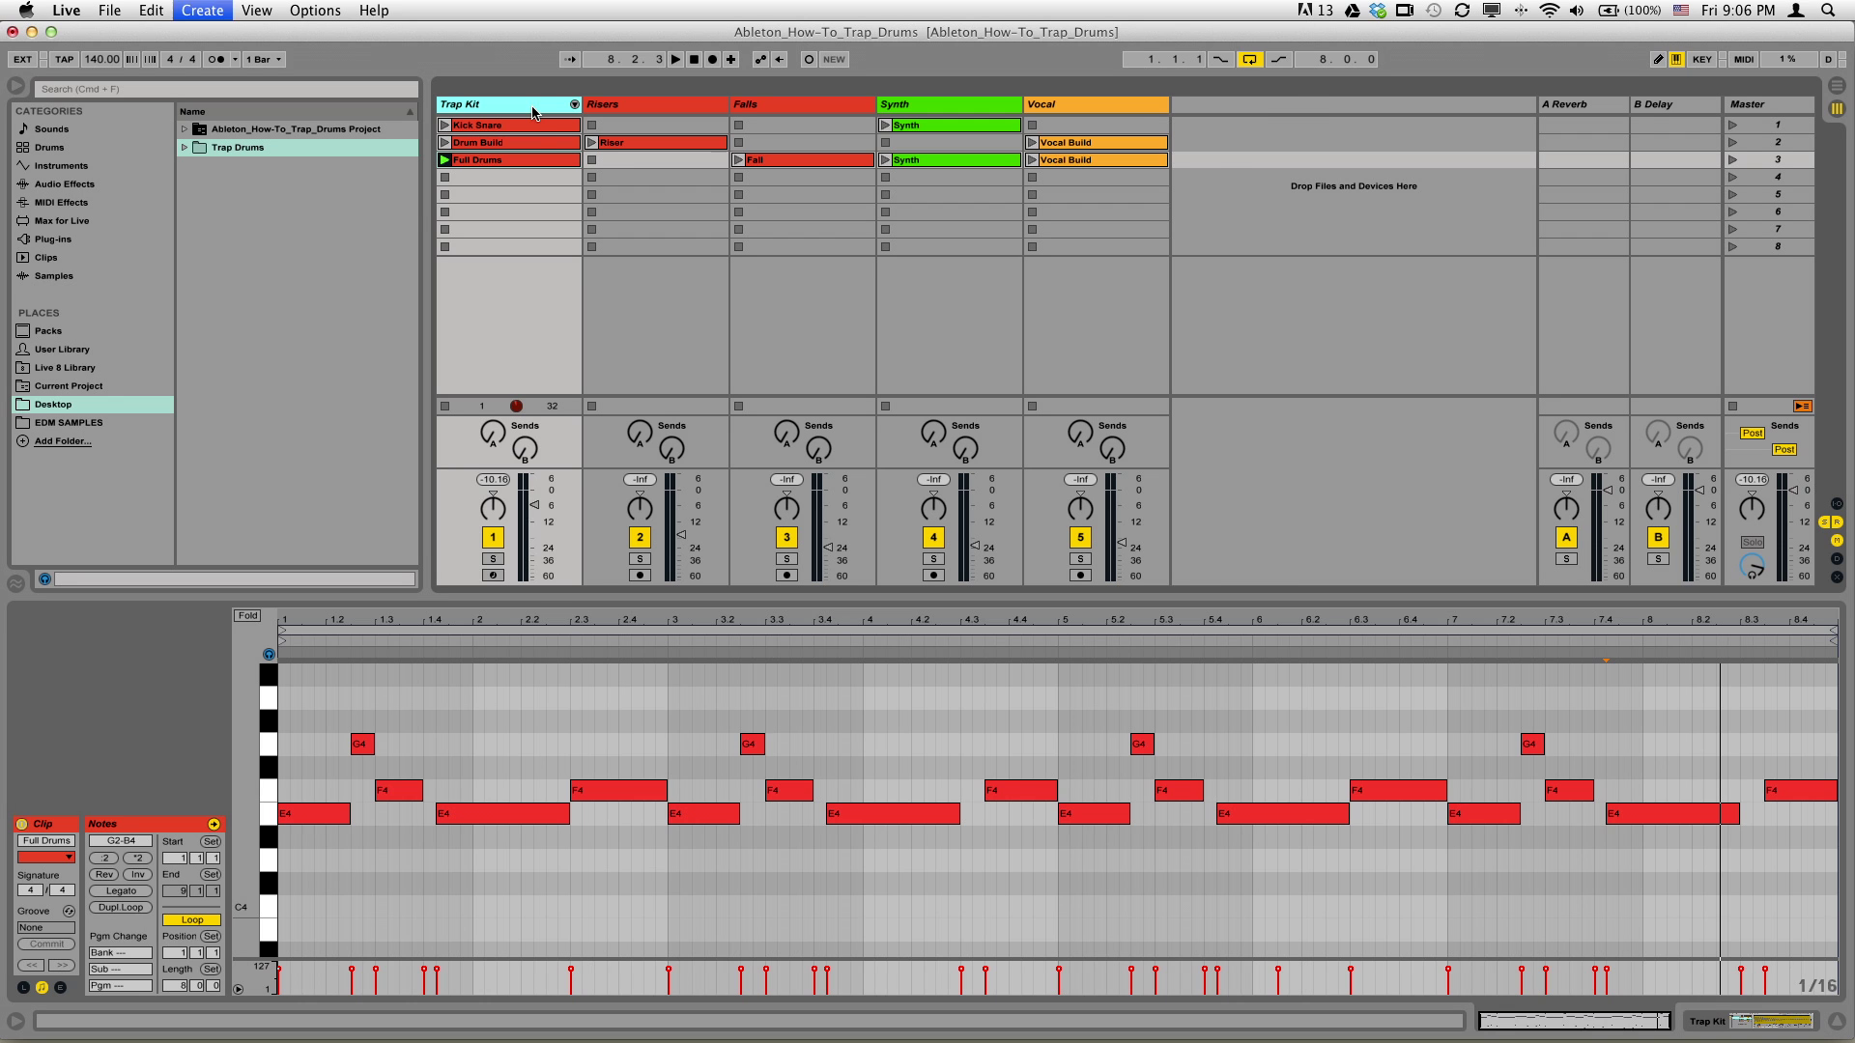
pyautogui.click(215, 9)
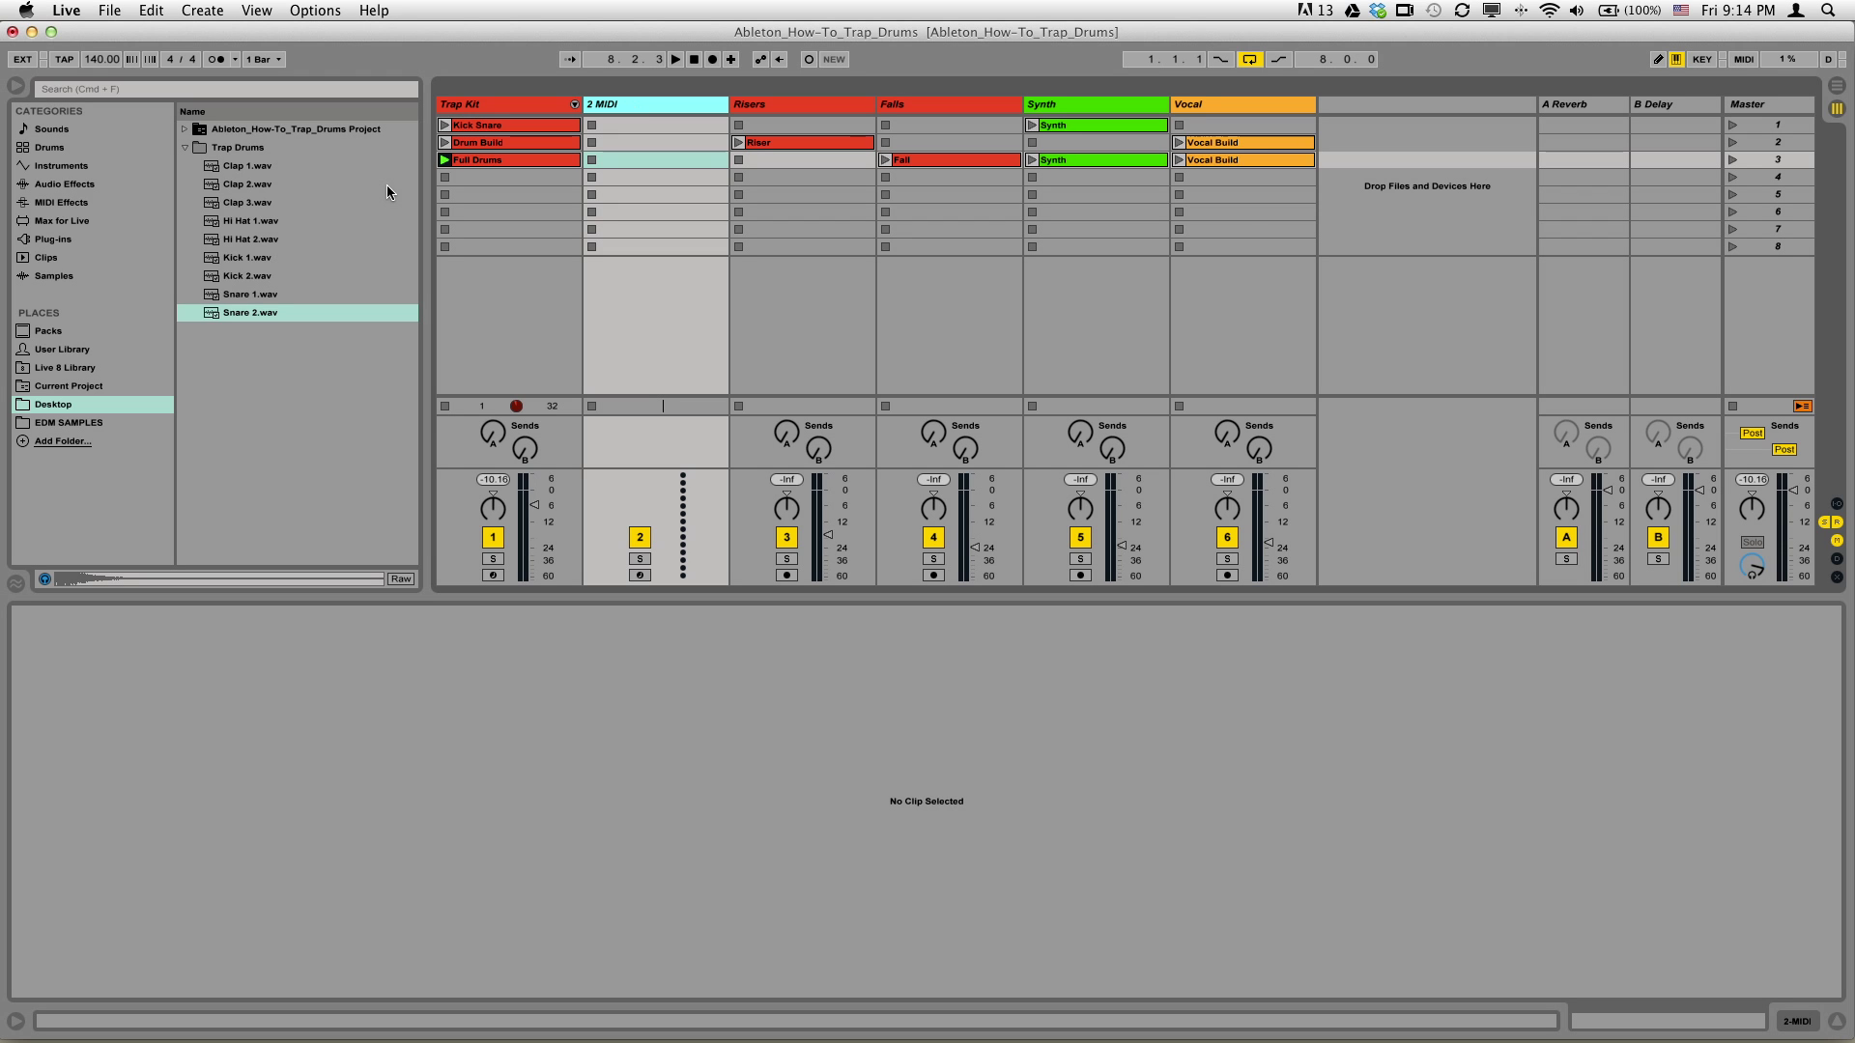
# Preview the Trap Drums samples: Kick 1–2, Snare 1–2, Hi Hat 1–2, Clap 1–3, then stop the transport.
pyautogui.click(212, 150)
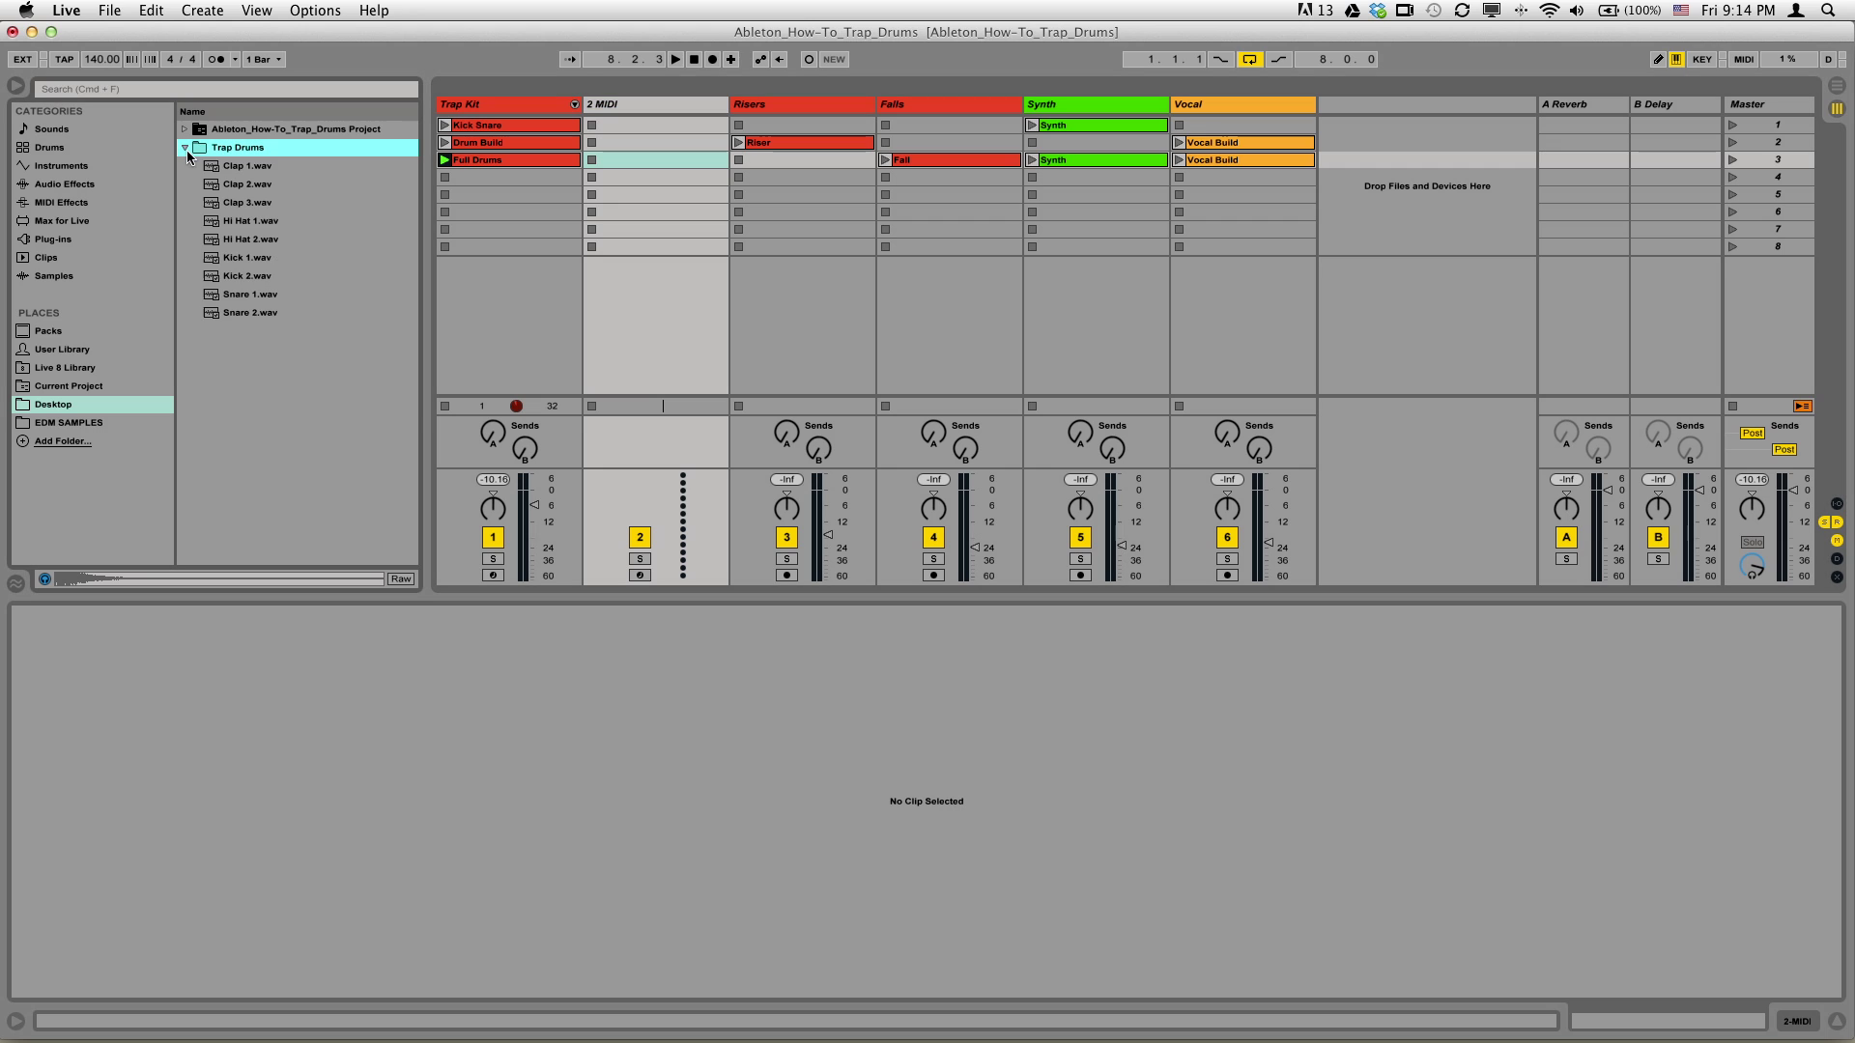
pyautogui.click(228, 259)
pyautogui.click(232, 277)
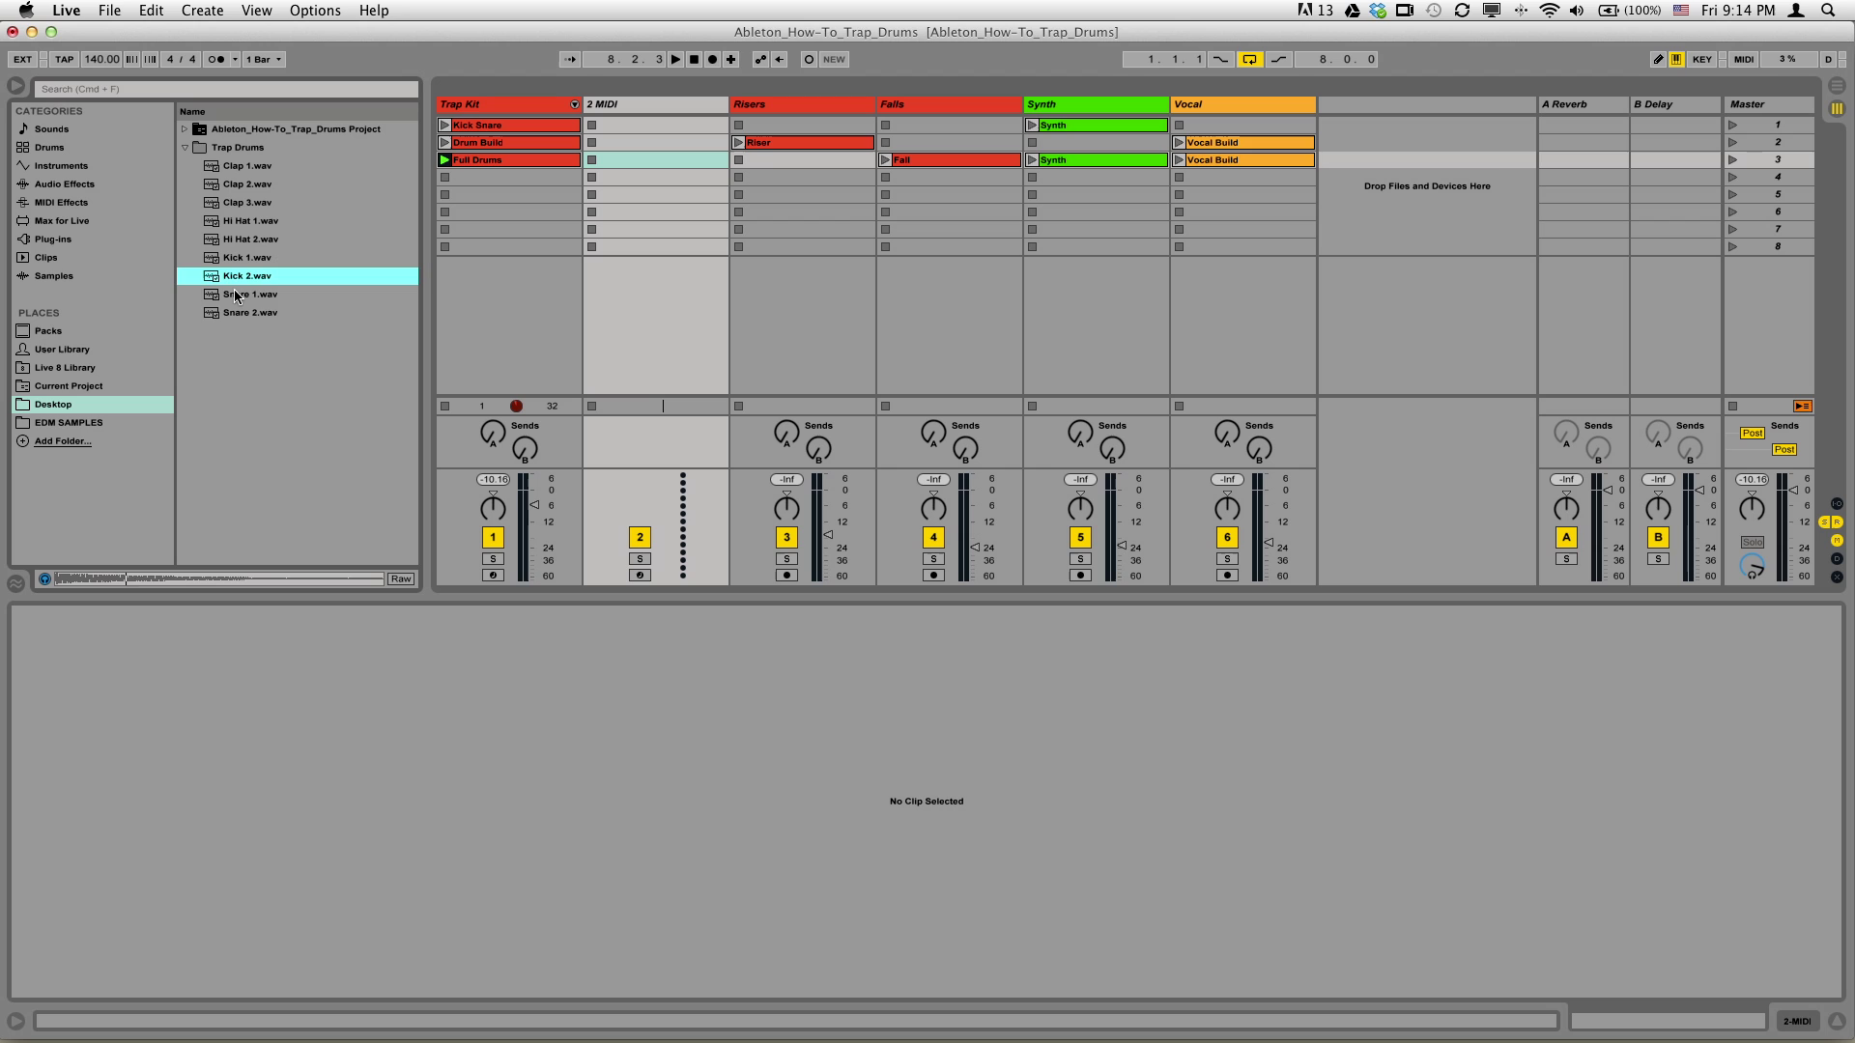
pyautogui.click(236, 296)
pyautogui.click(240, 312)
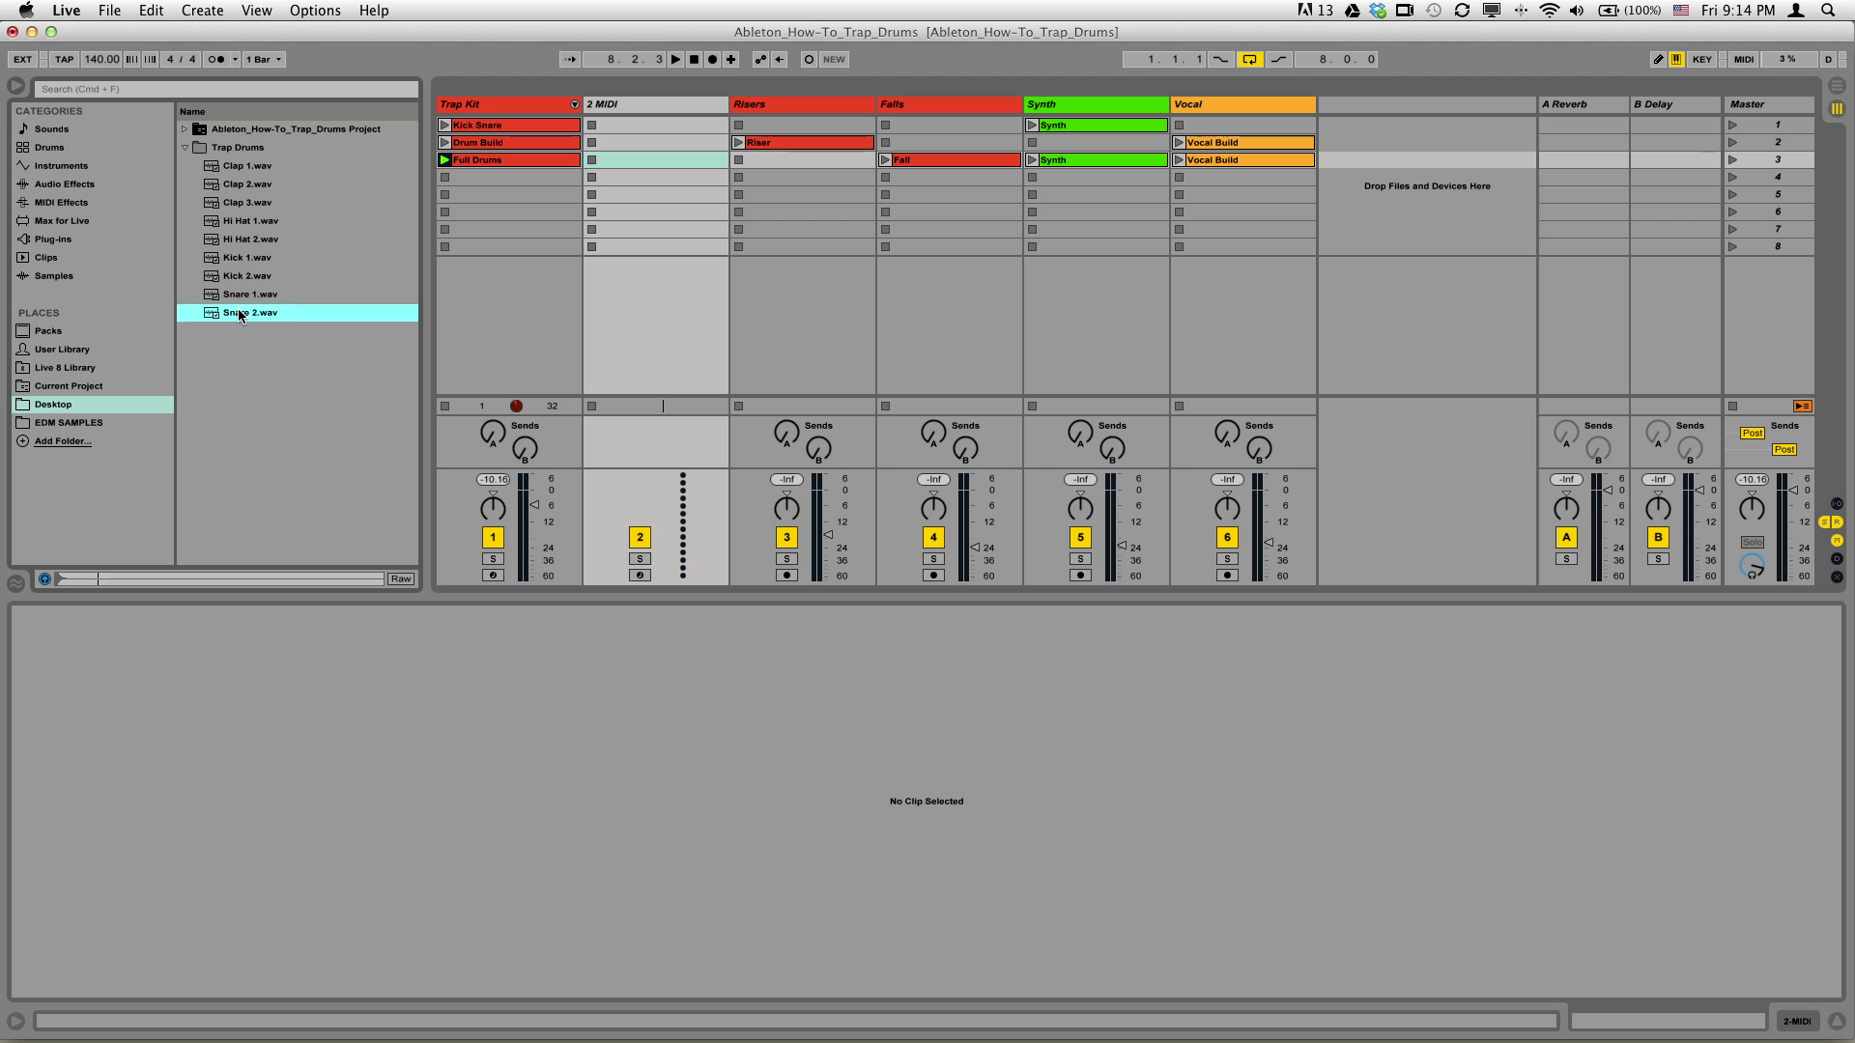
pyautogui.click(241, 225)
pyautogui.click(239, 246)
pyautogui.click(242, 205)
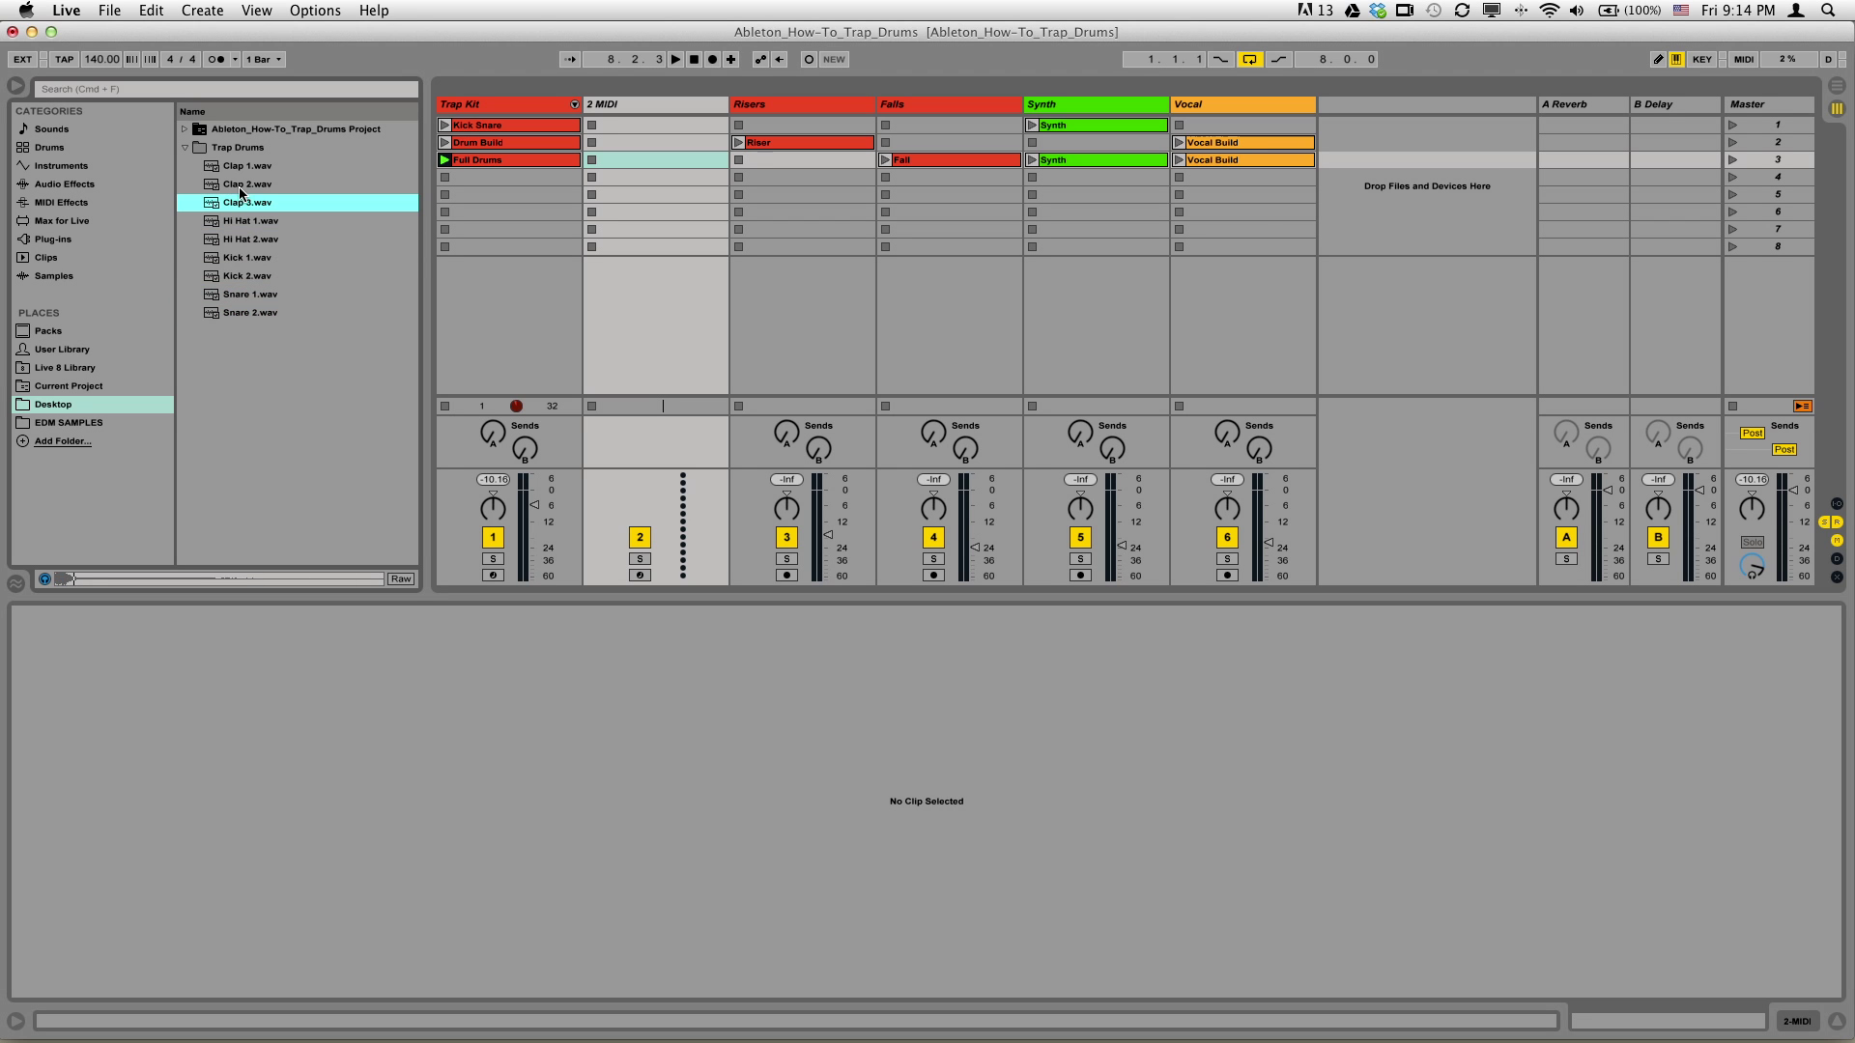
pyautogui.click(242, 186)
pyautogui.click(241, 167)
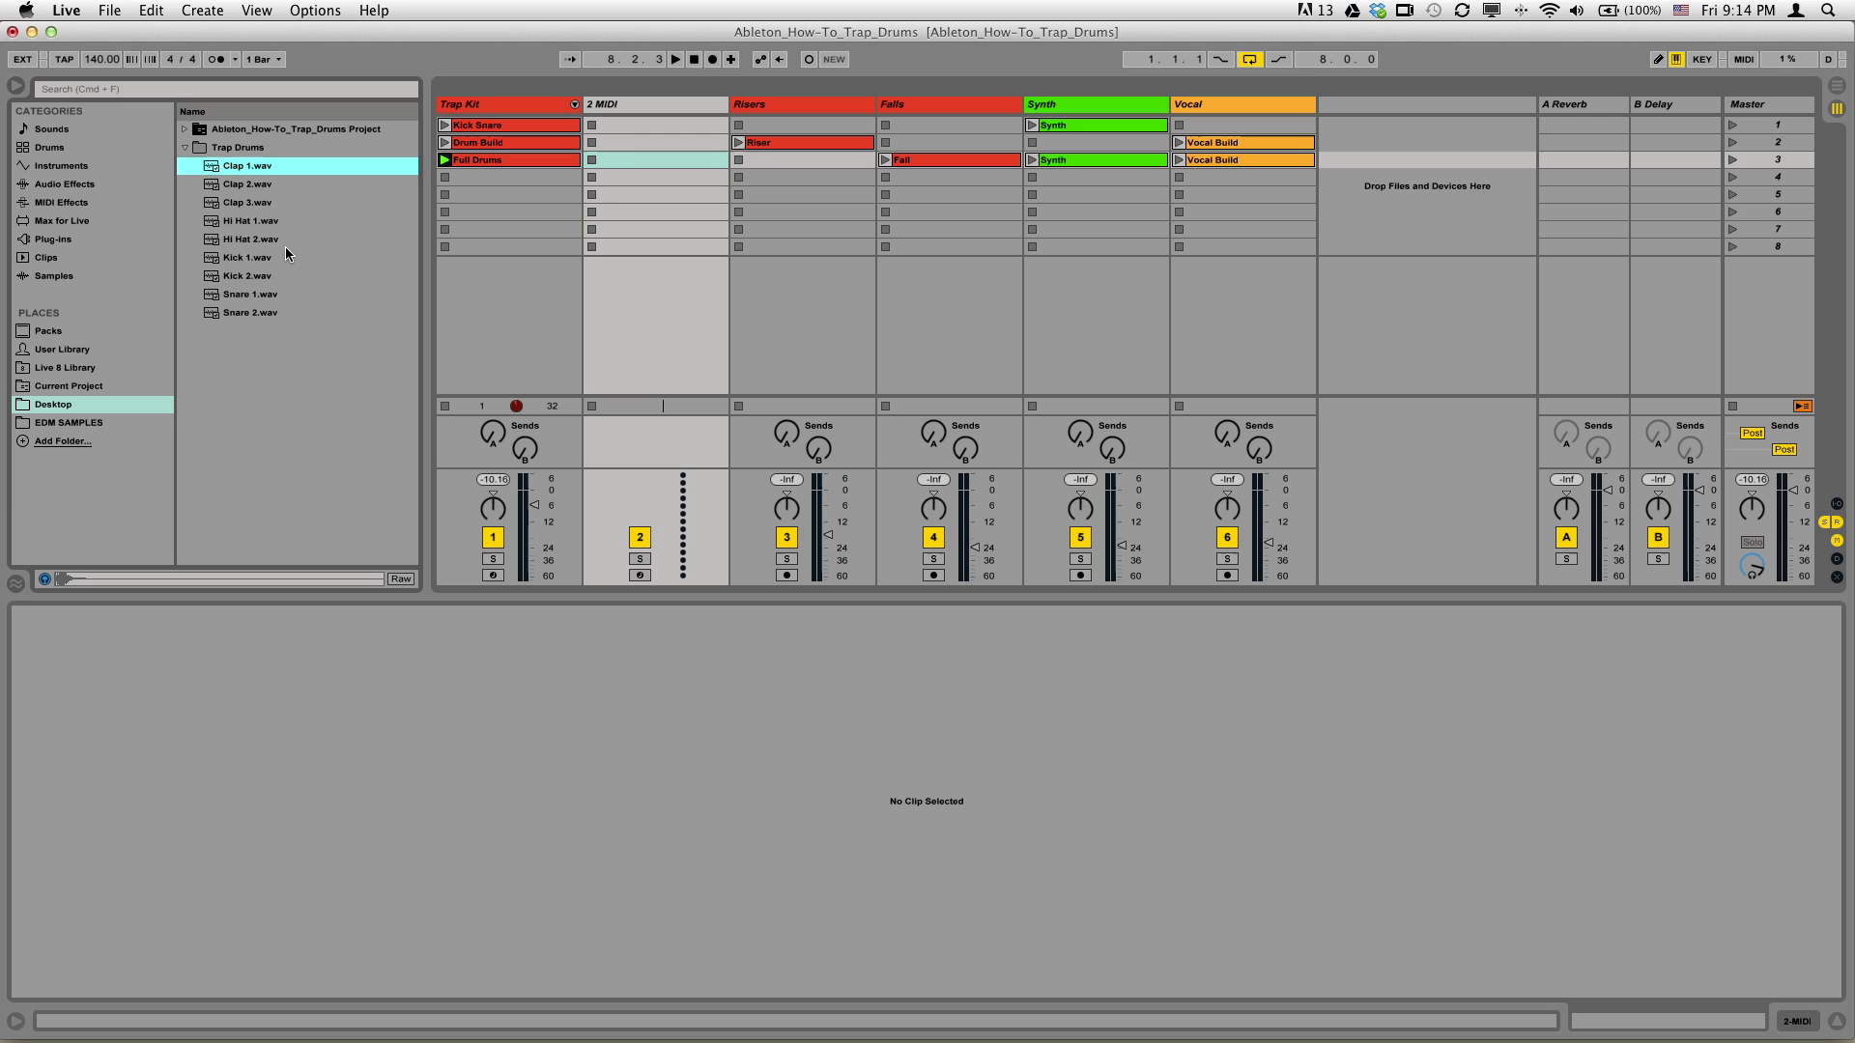
pyautogui.click(694, 60)
# Open the 2 MIDI track's device chain and drop an Instrument Rack from Instruments onto it.
pyautogui.click(619, 104)
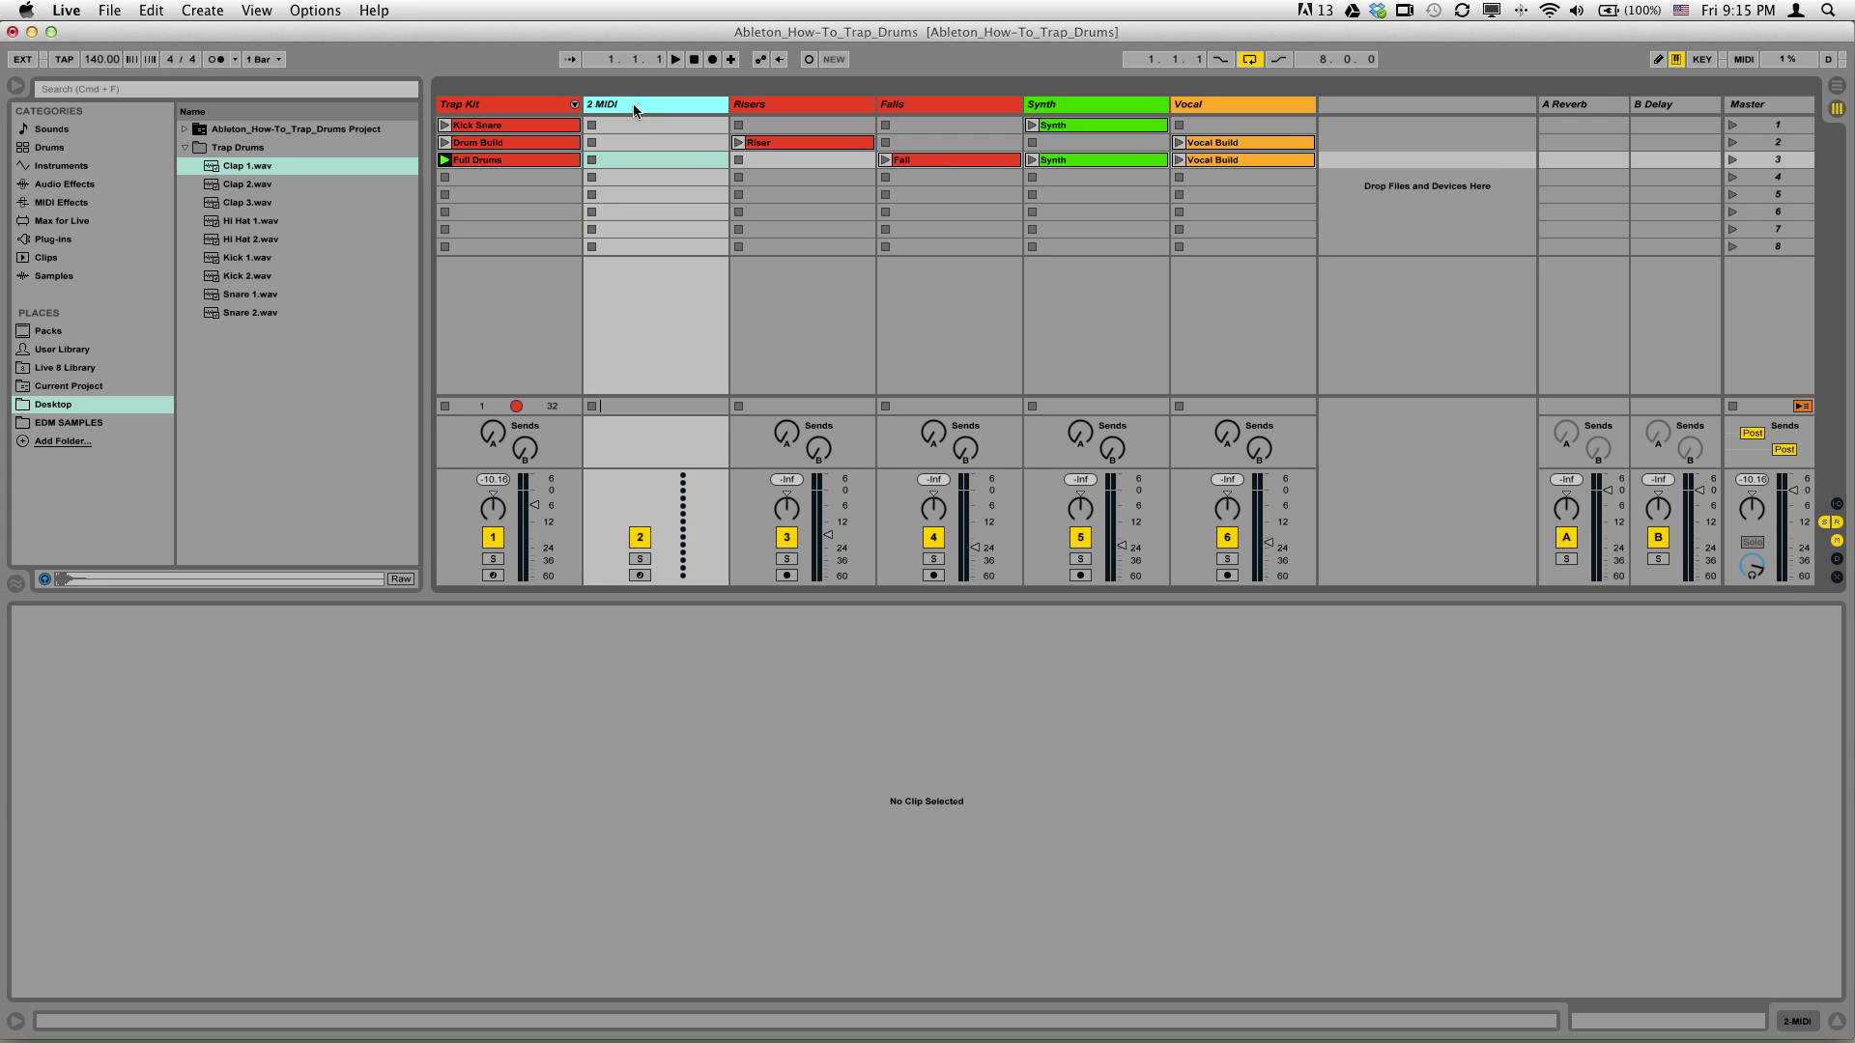
pyautogui.doubleClick(634, 104)
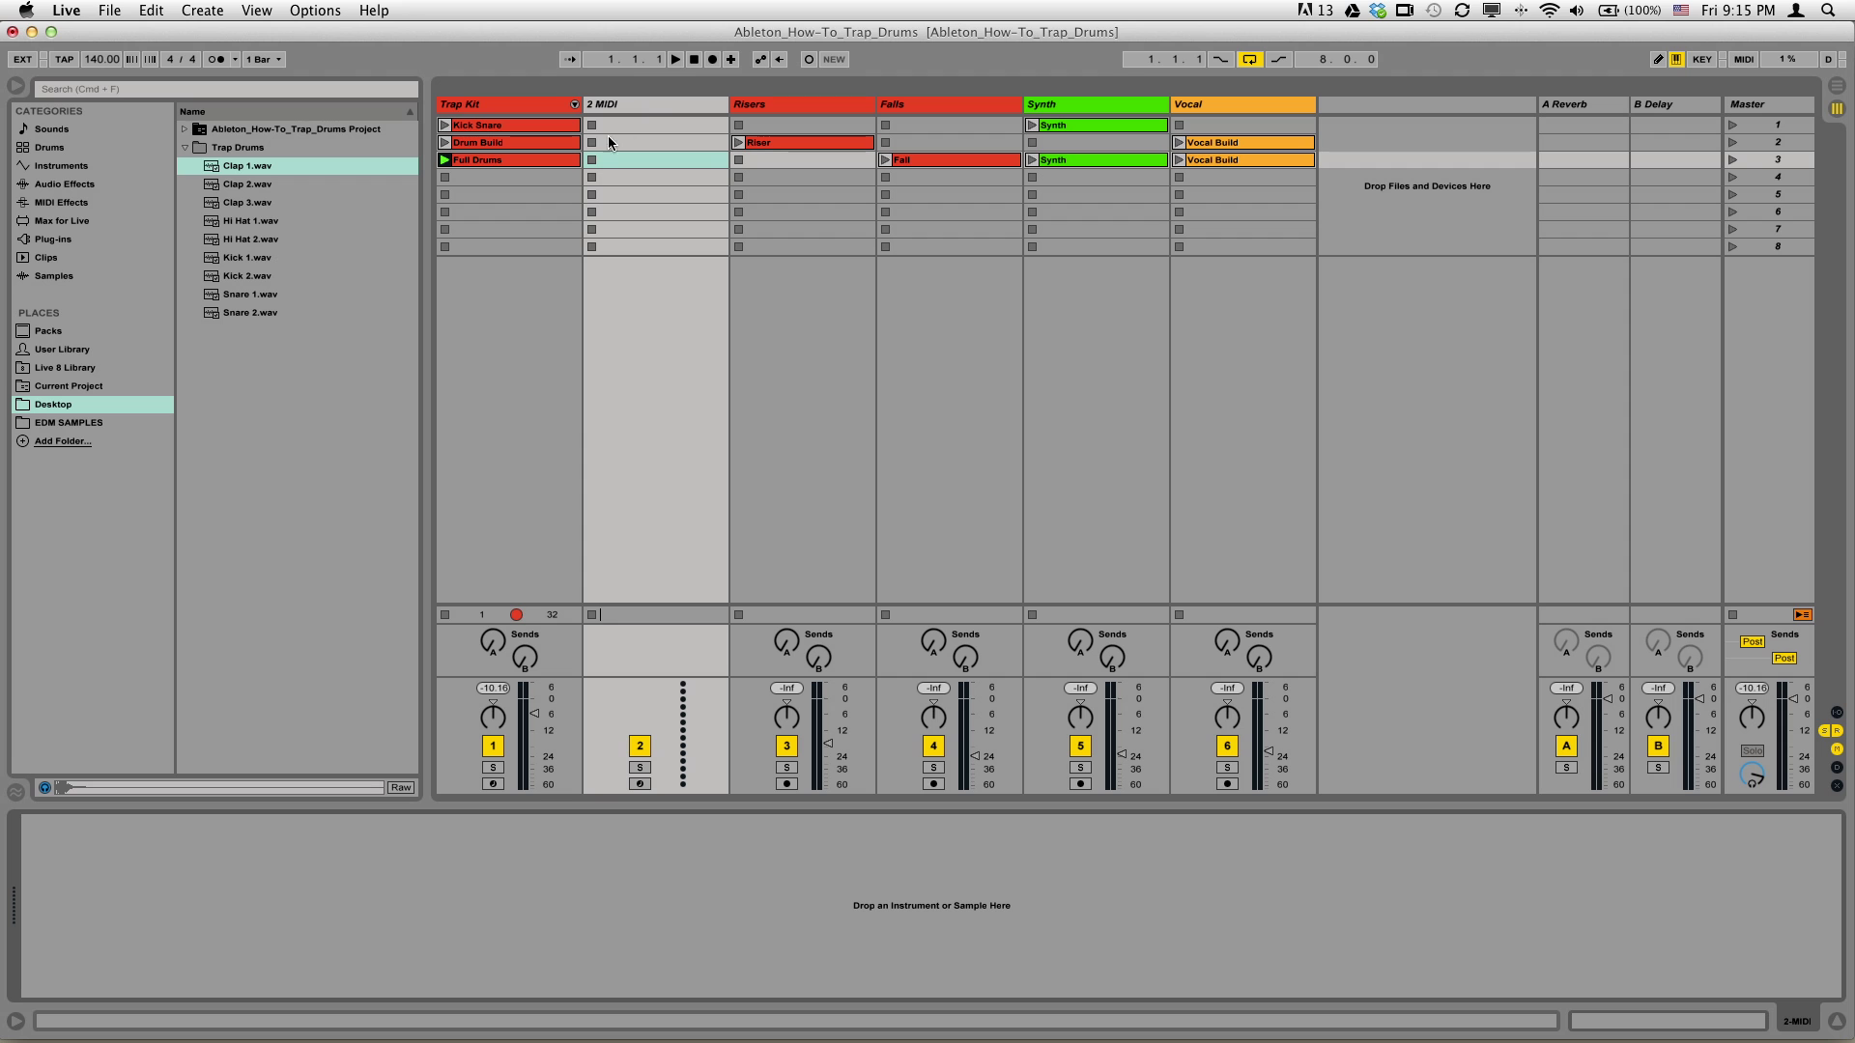
pyautogui.click(257, 10)
pyautogui.moveTo(330, 184)
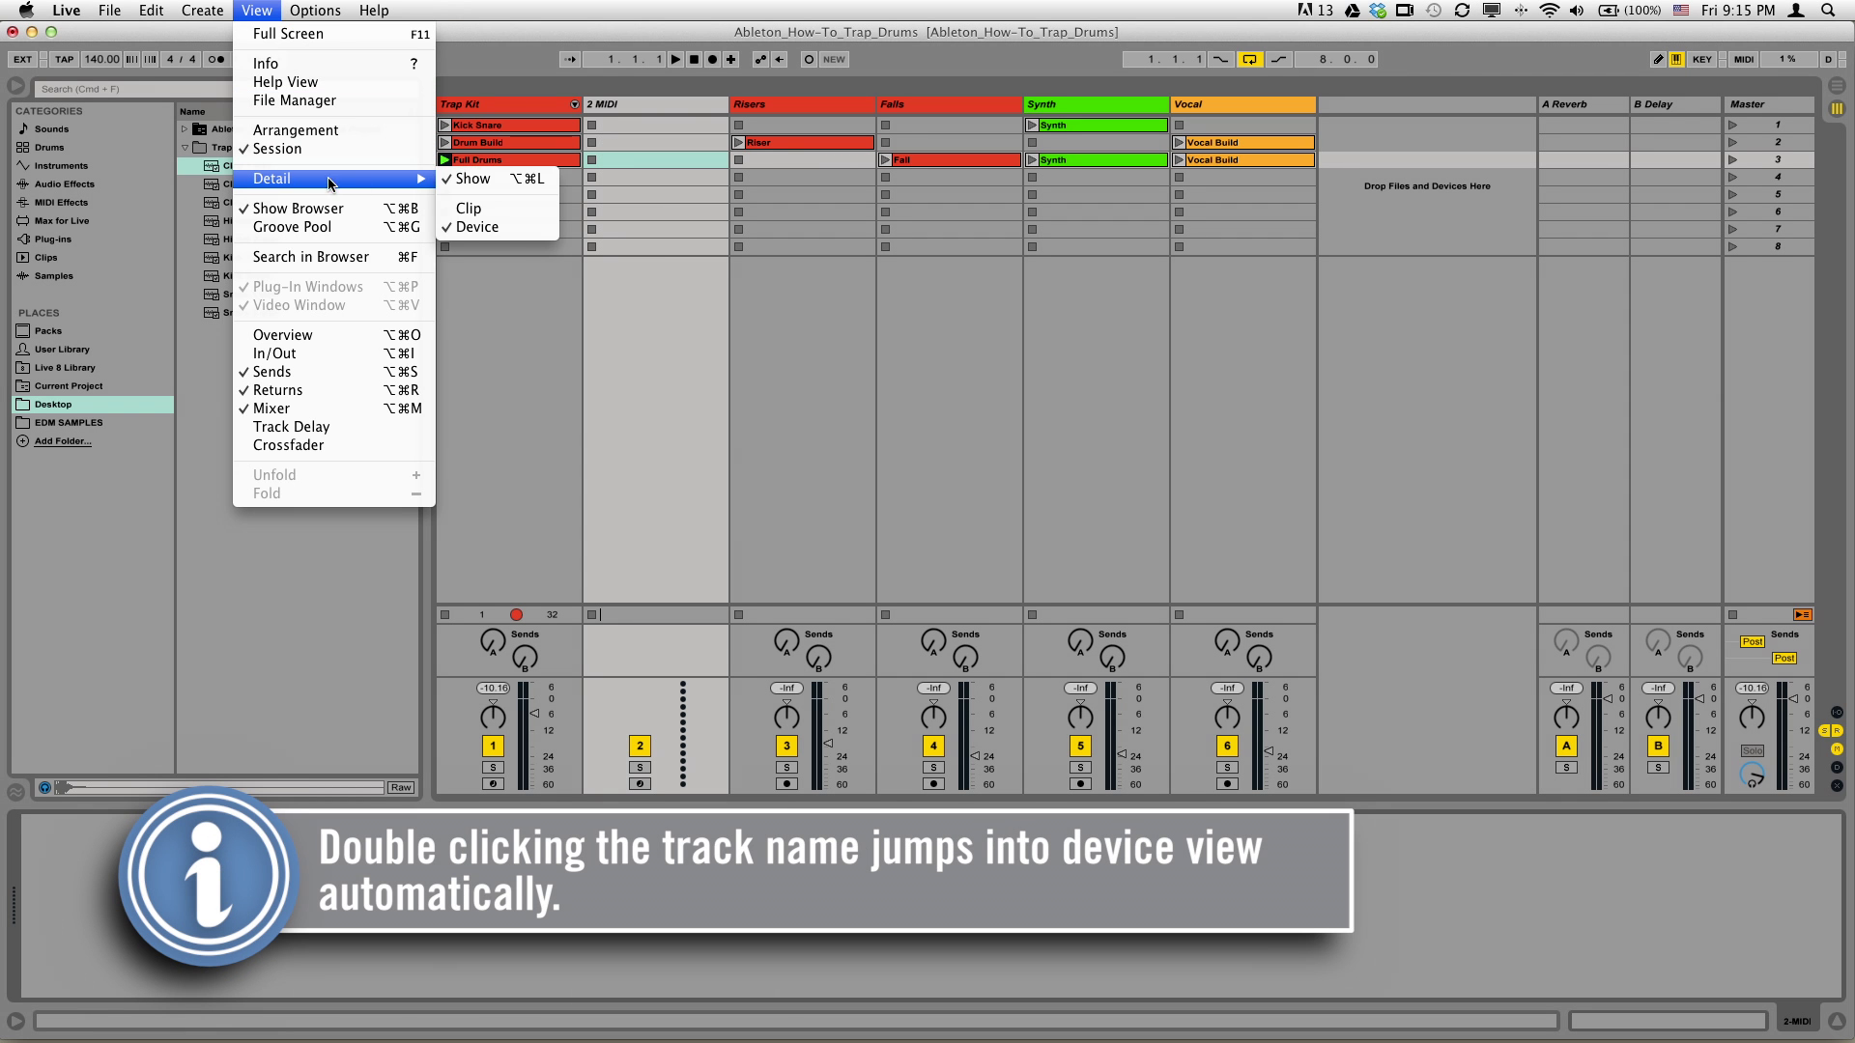
pyautogui.click(655, 338)
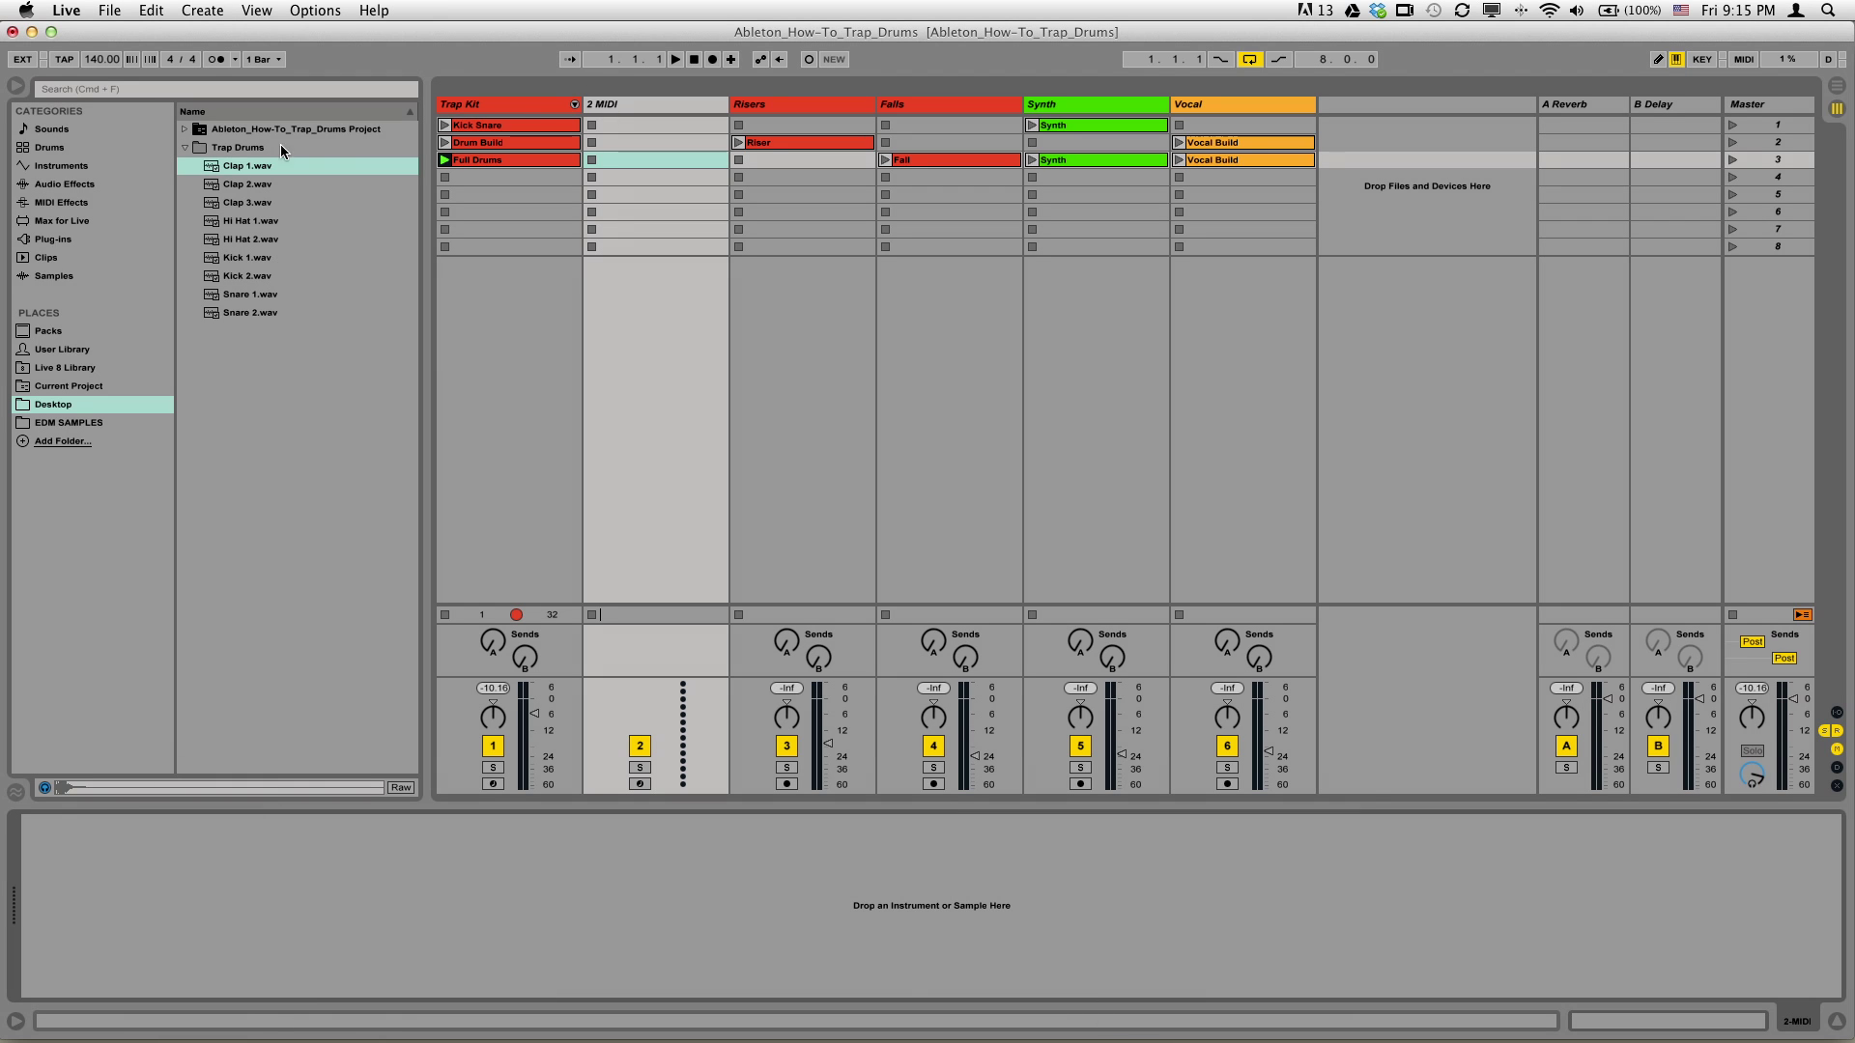
pyautogui.click(97, 166)
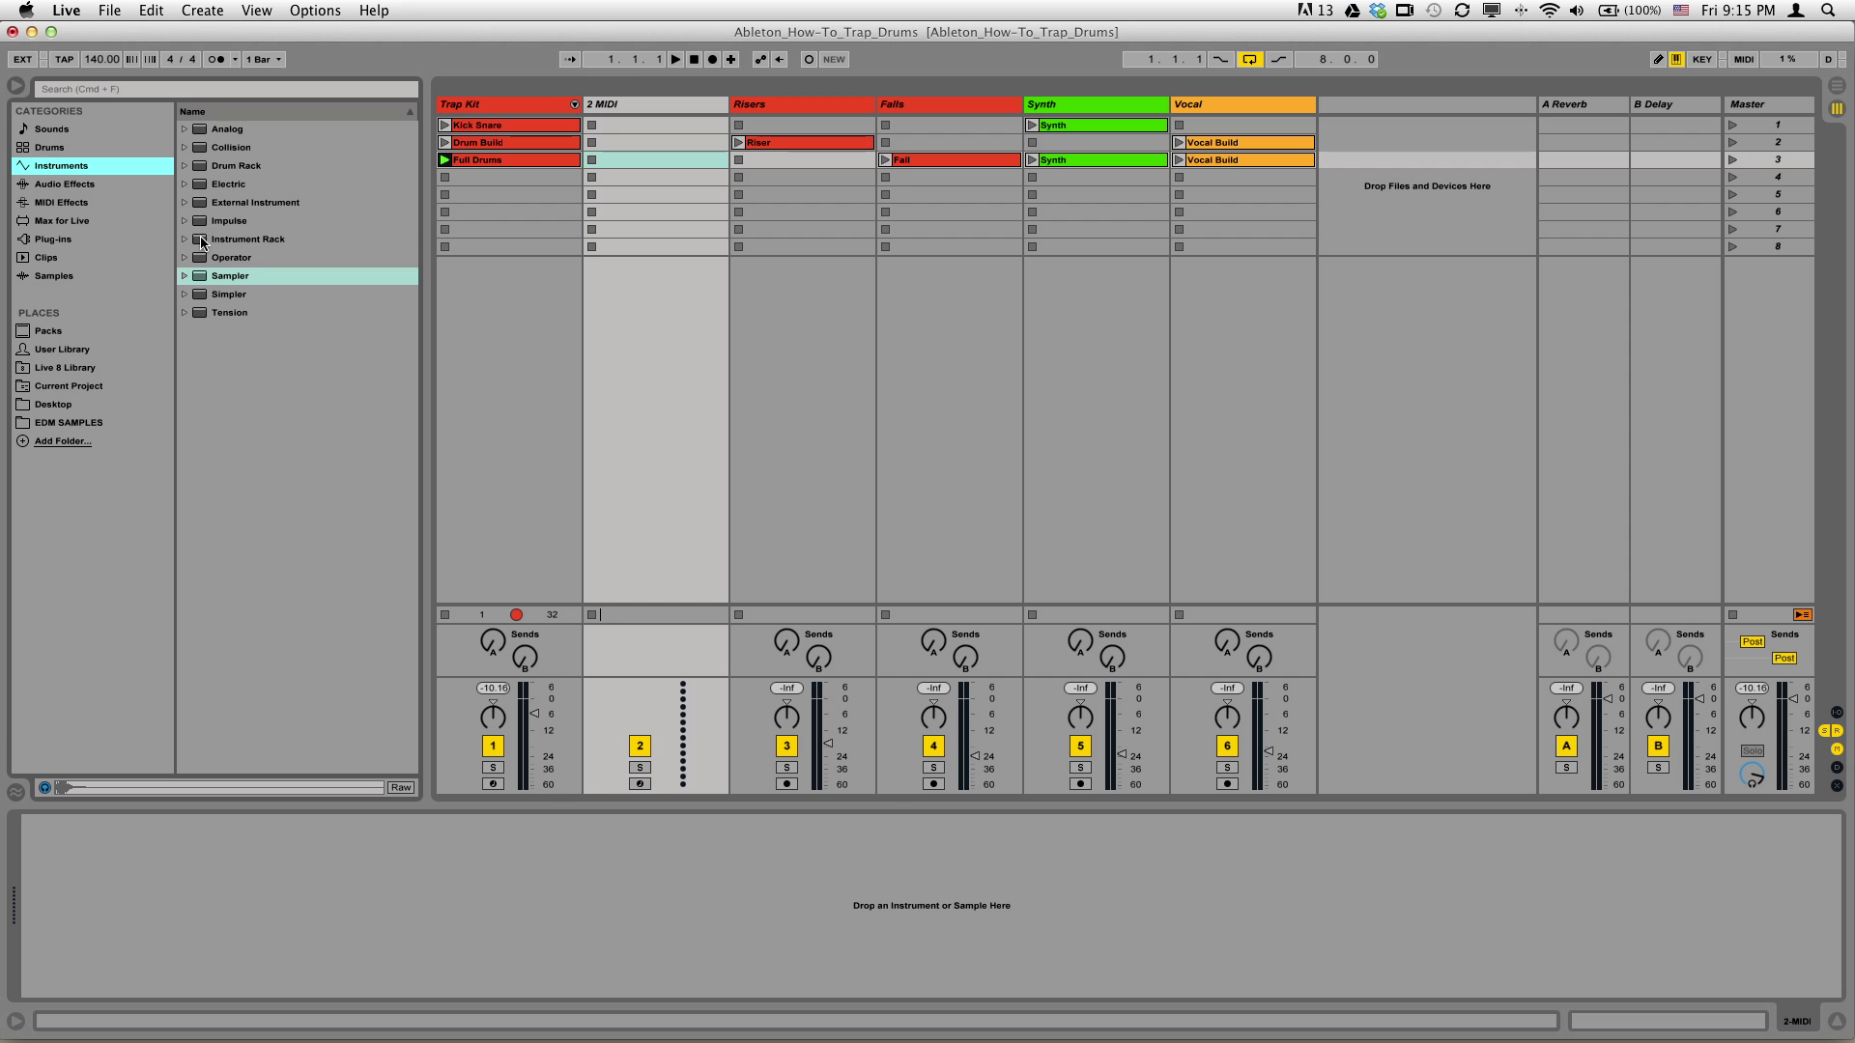
pyautogui.moveTo(204, 244); pyautogui.dragTo(199, 866)
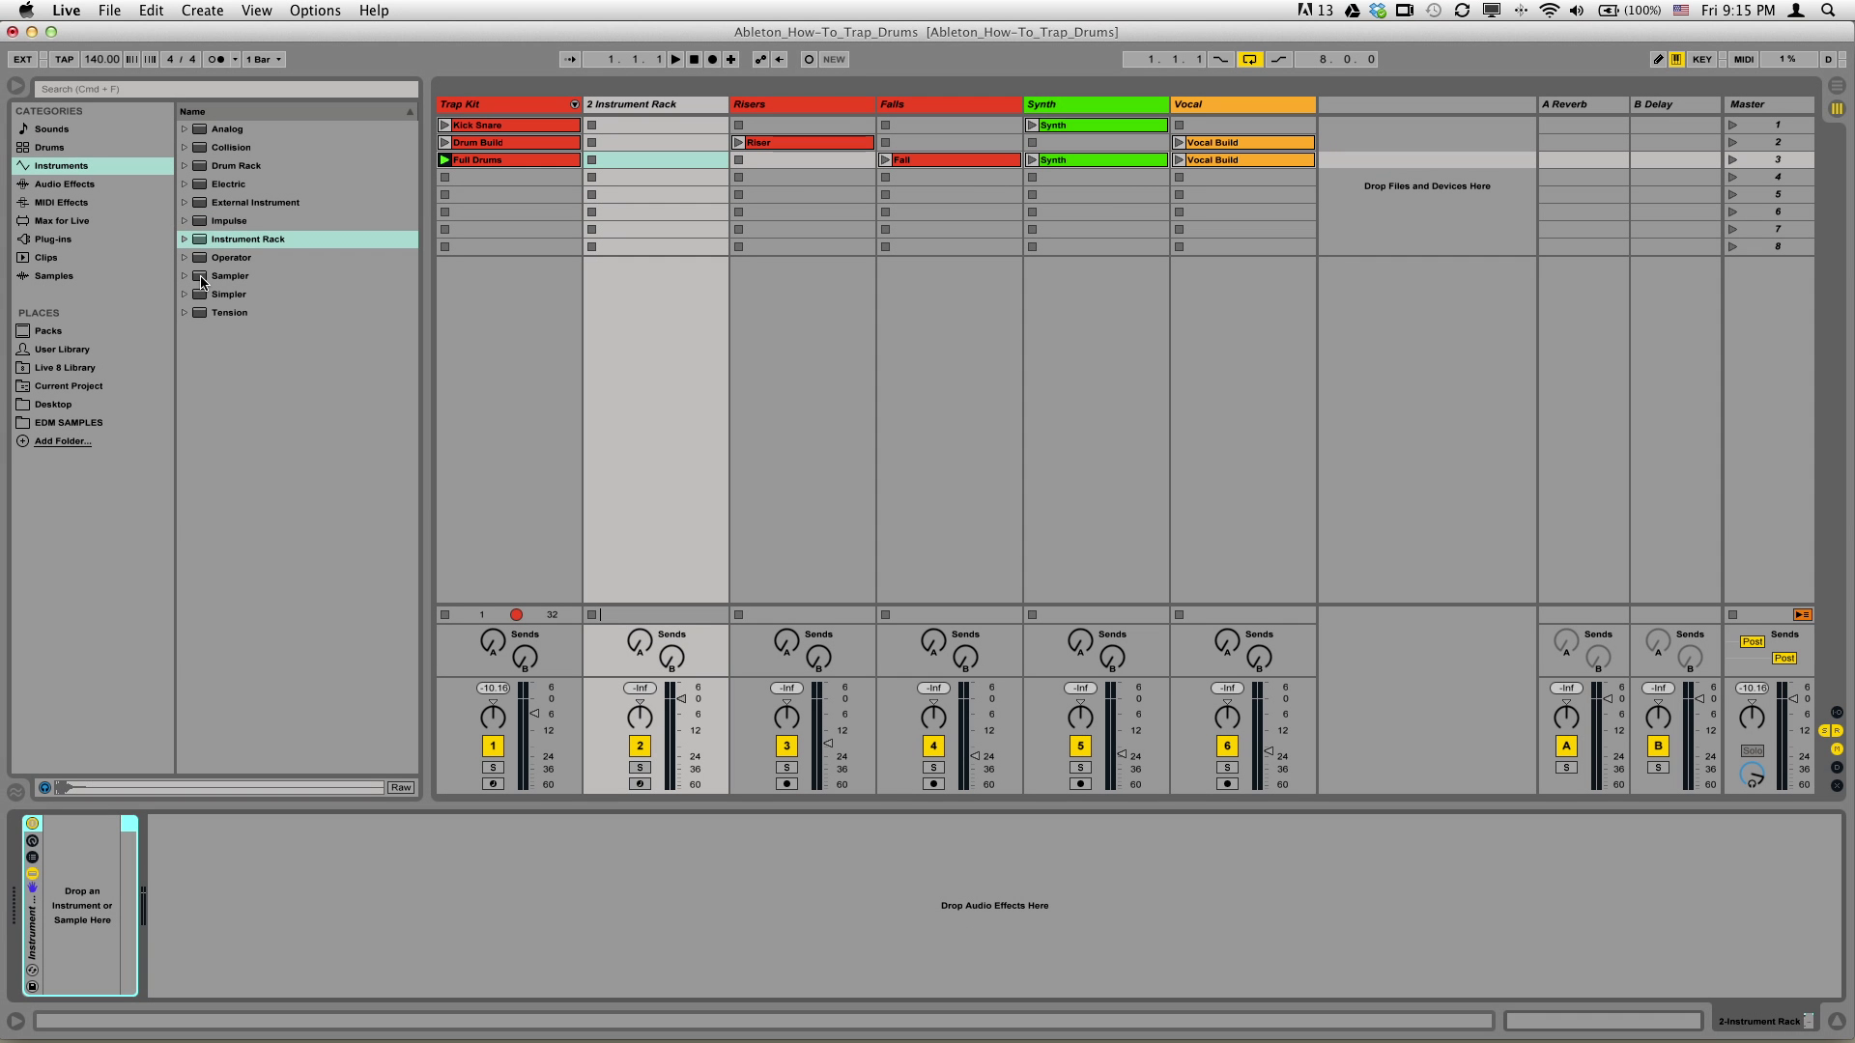
# Add a Sampler to the rack, load Kick 1.wav from Trap Drums into it, and show the chain list.
pyautogui.moveTo(201, 272); pyautogui.dragTo(0, 1042)
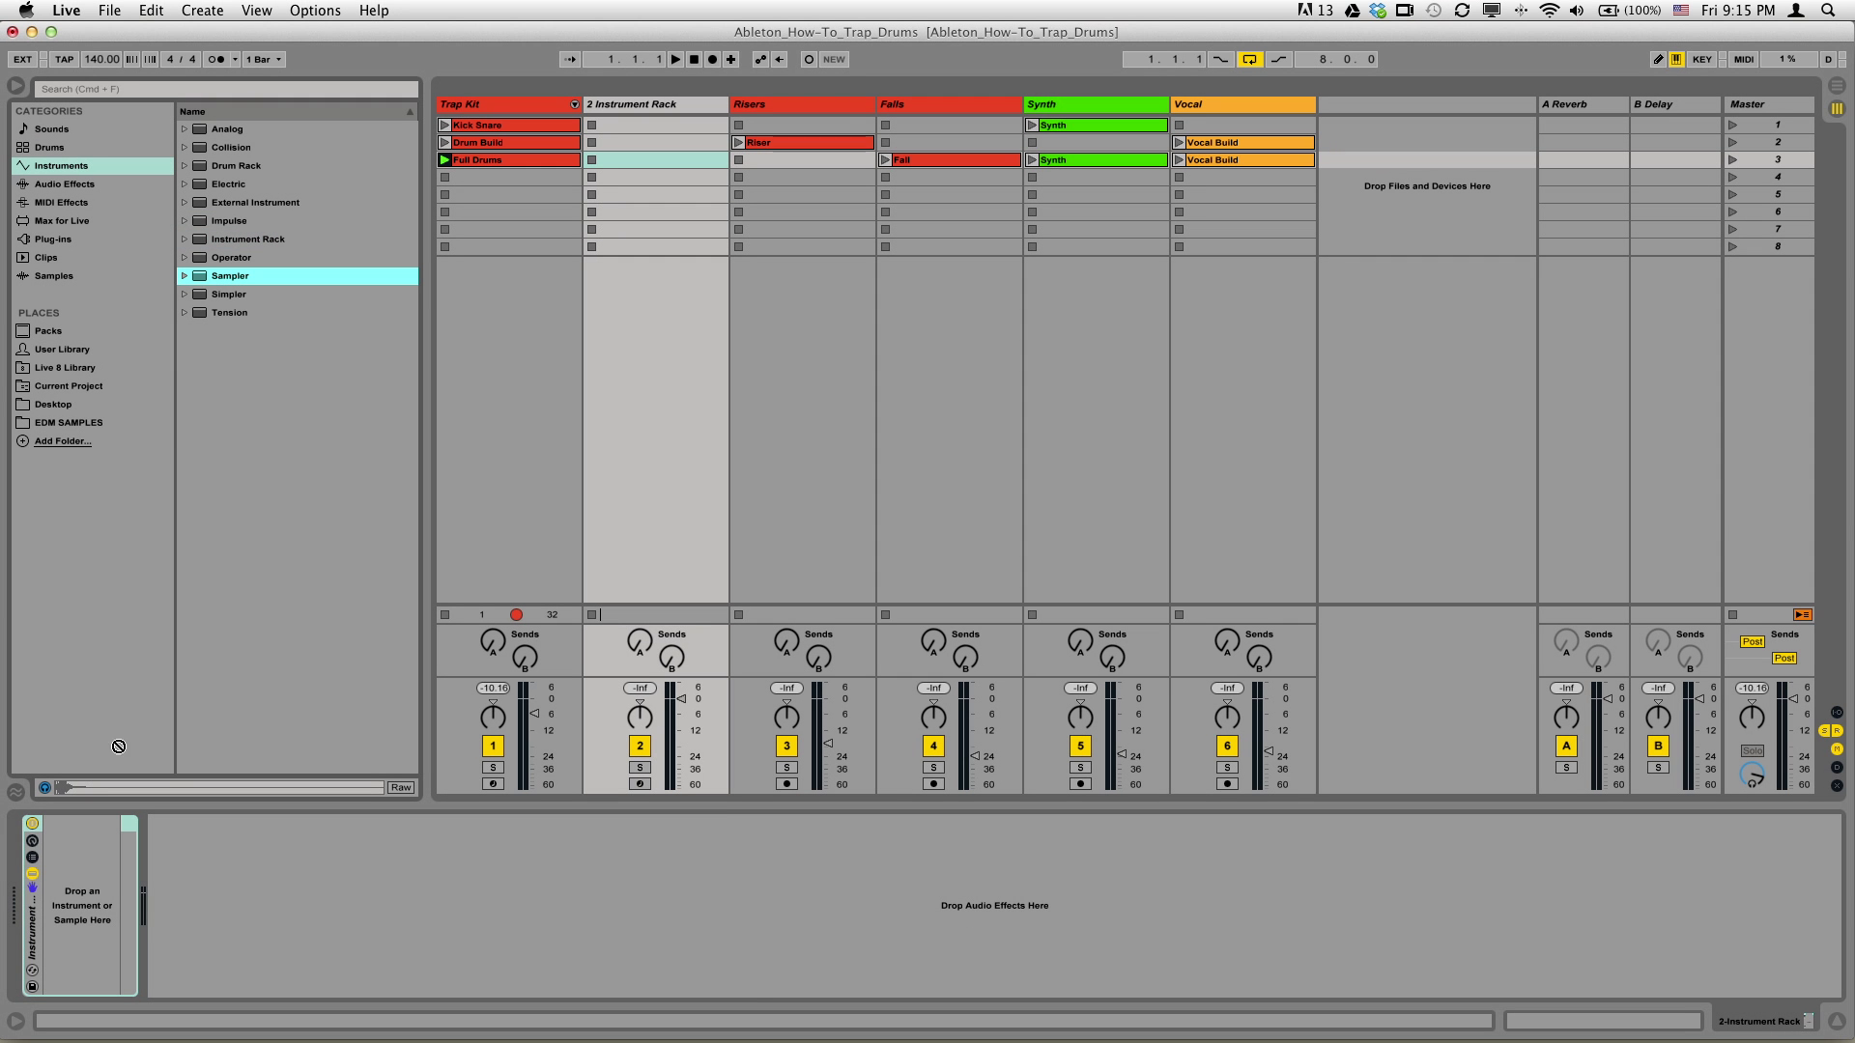
pyautogui.moveTo(118, 746); pyautogui.dragTo(93, 839)
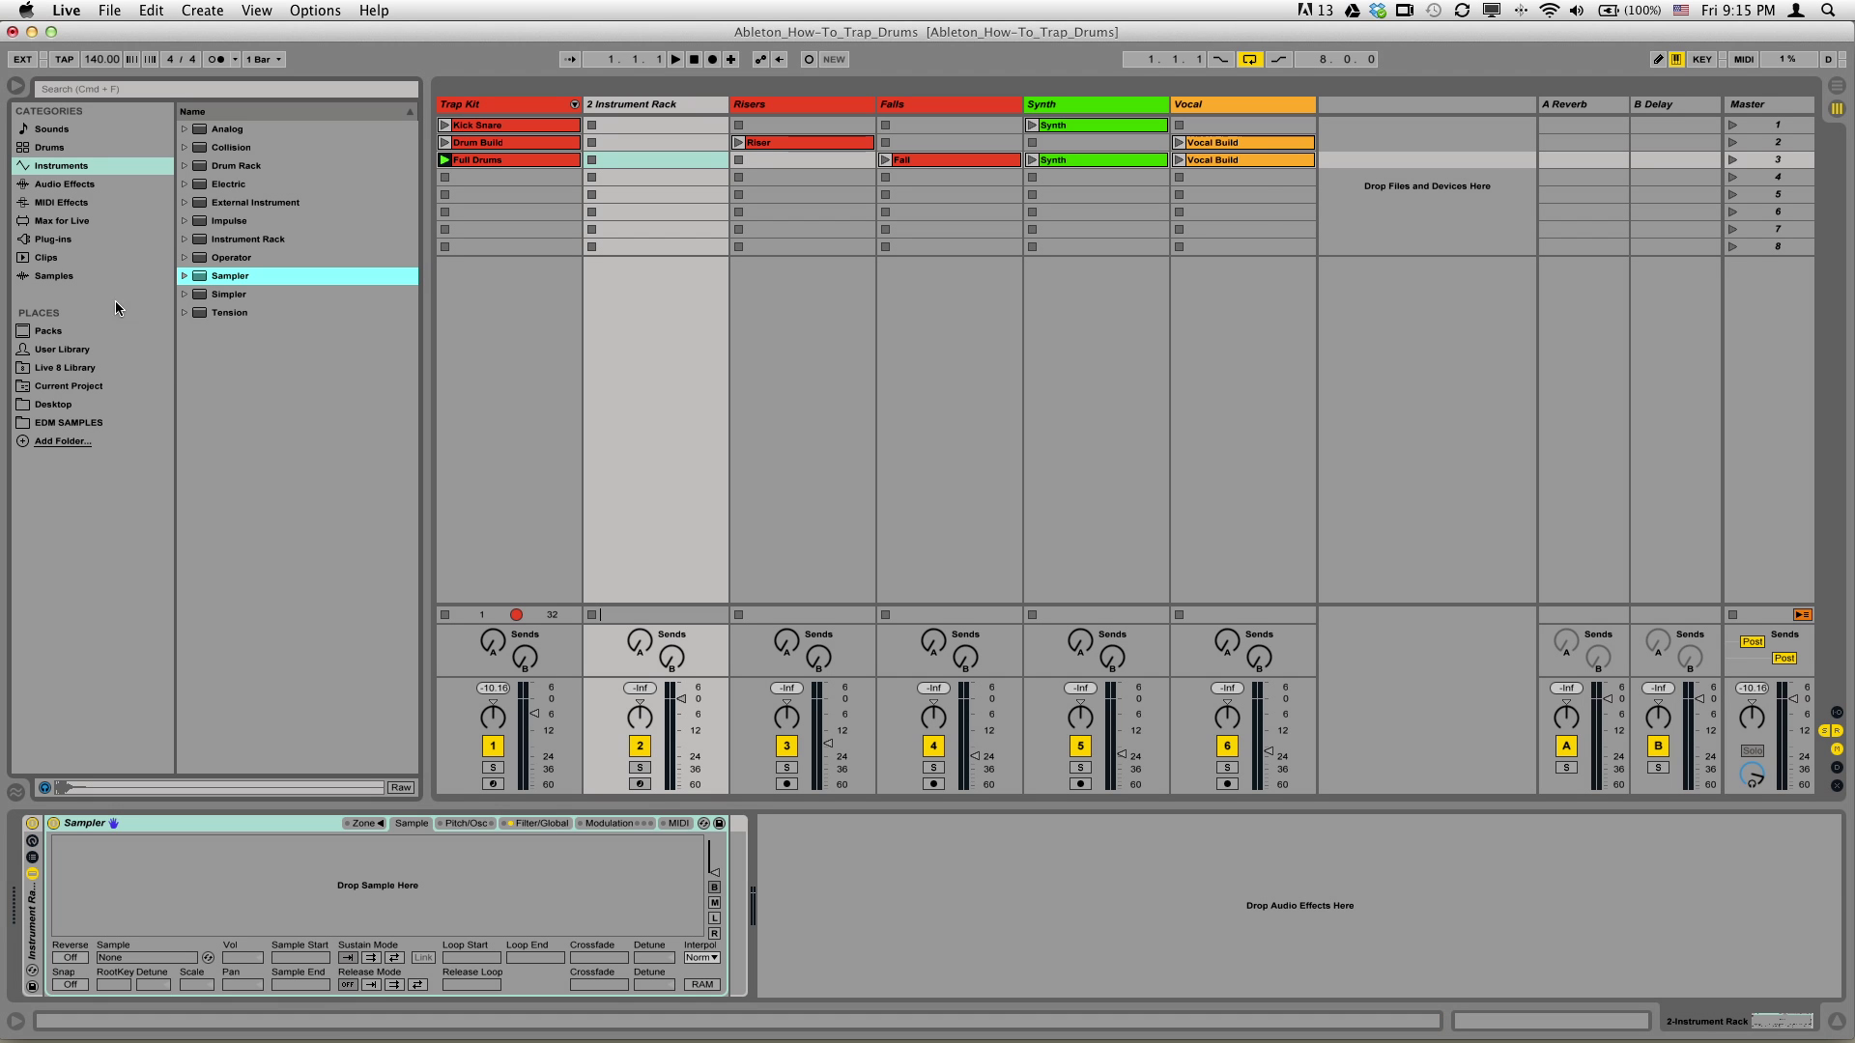
pyautogui.click(54, 404)
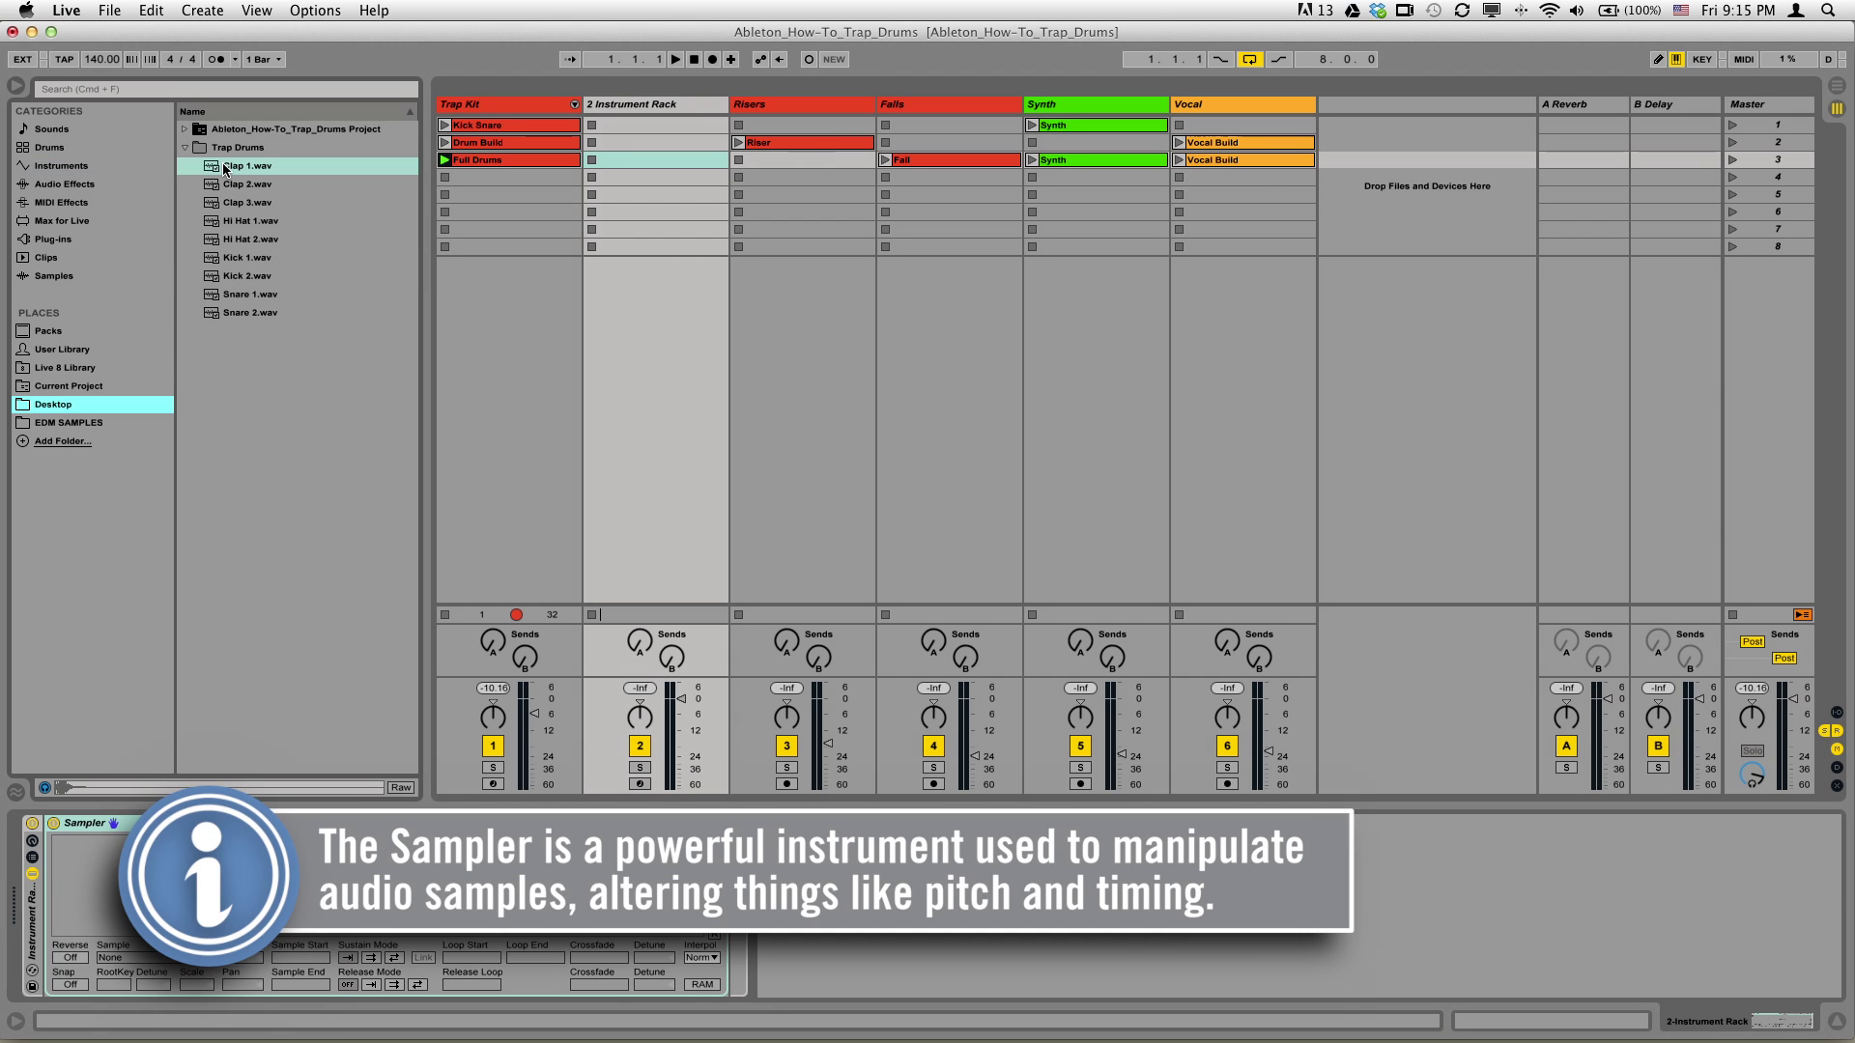
pyautogui.click(223, 261)
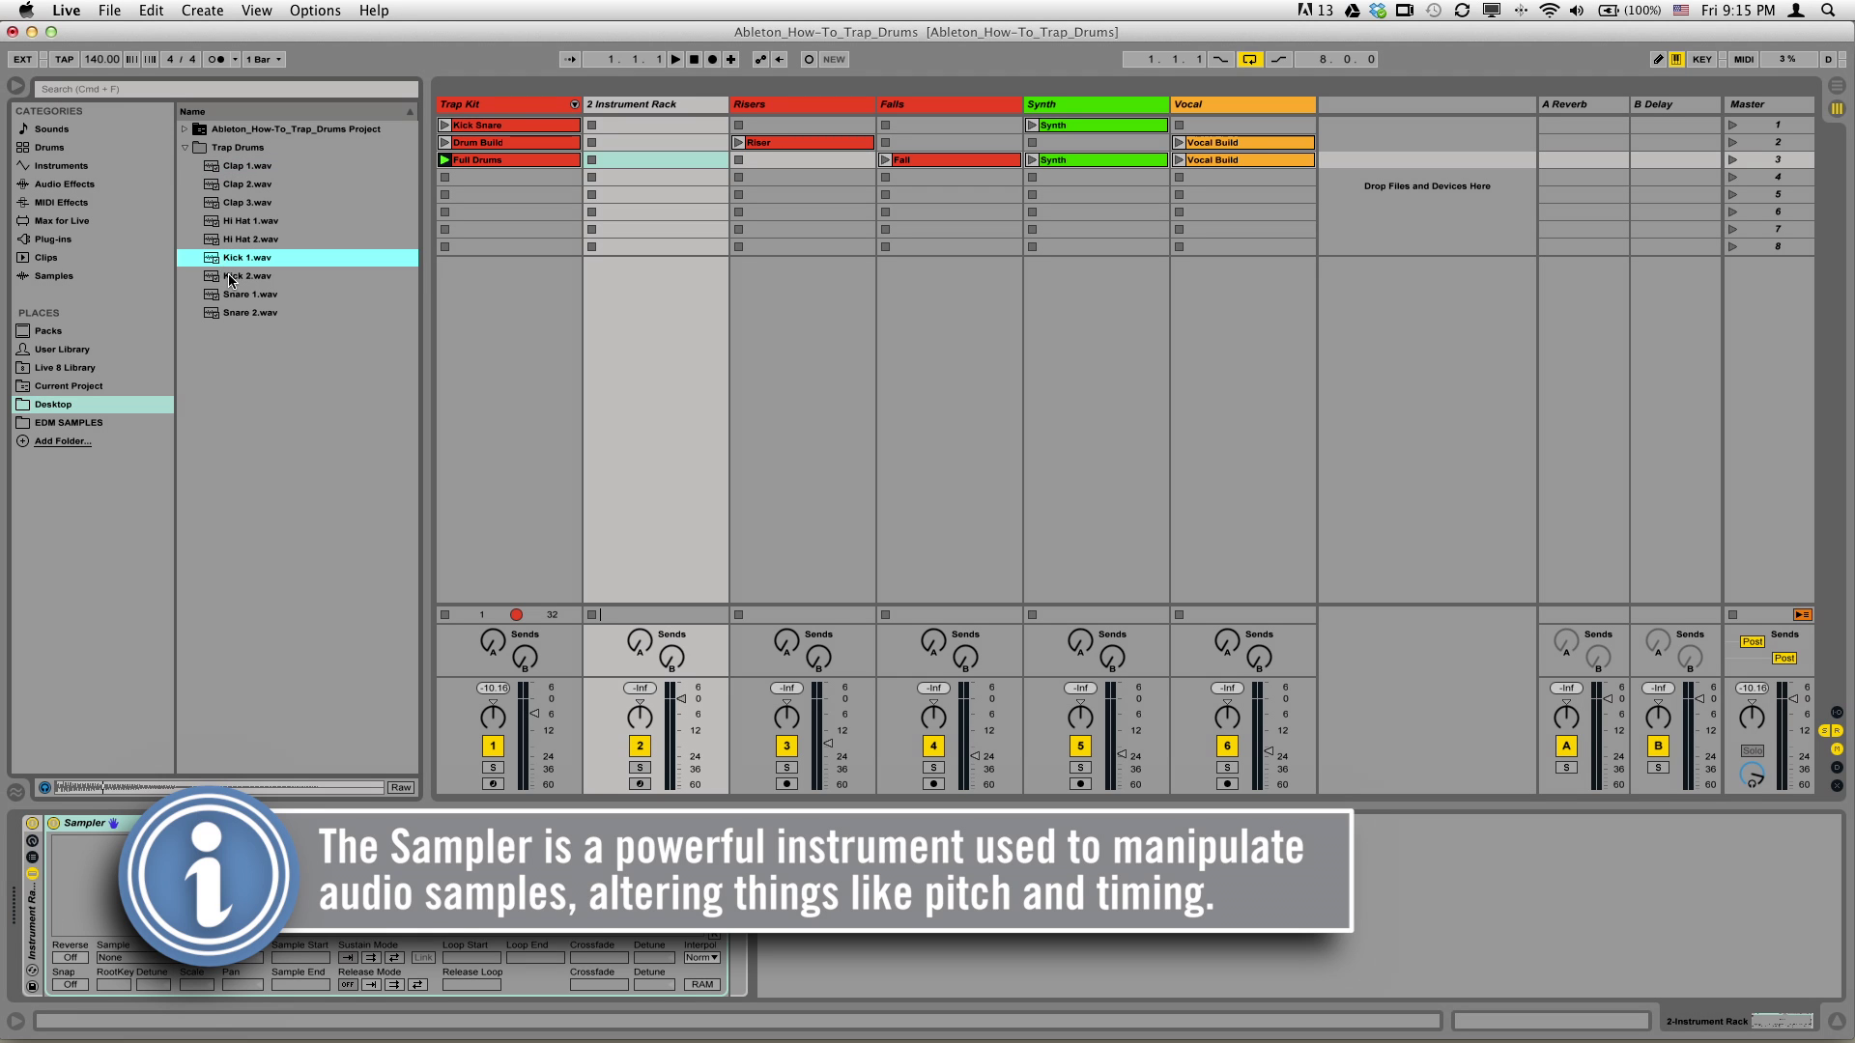
pyautogui.click(232, 278)
pyautogui.click(232, 263)
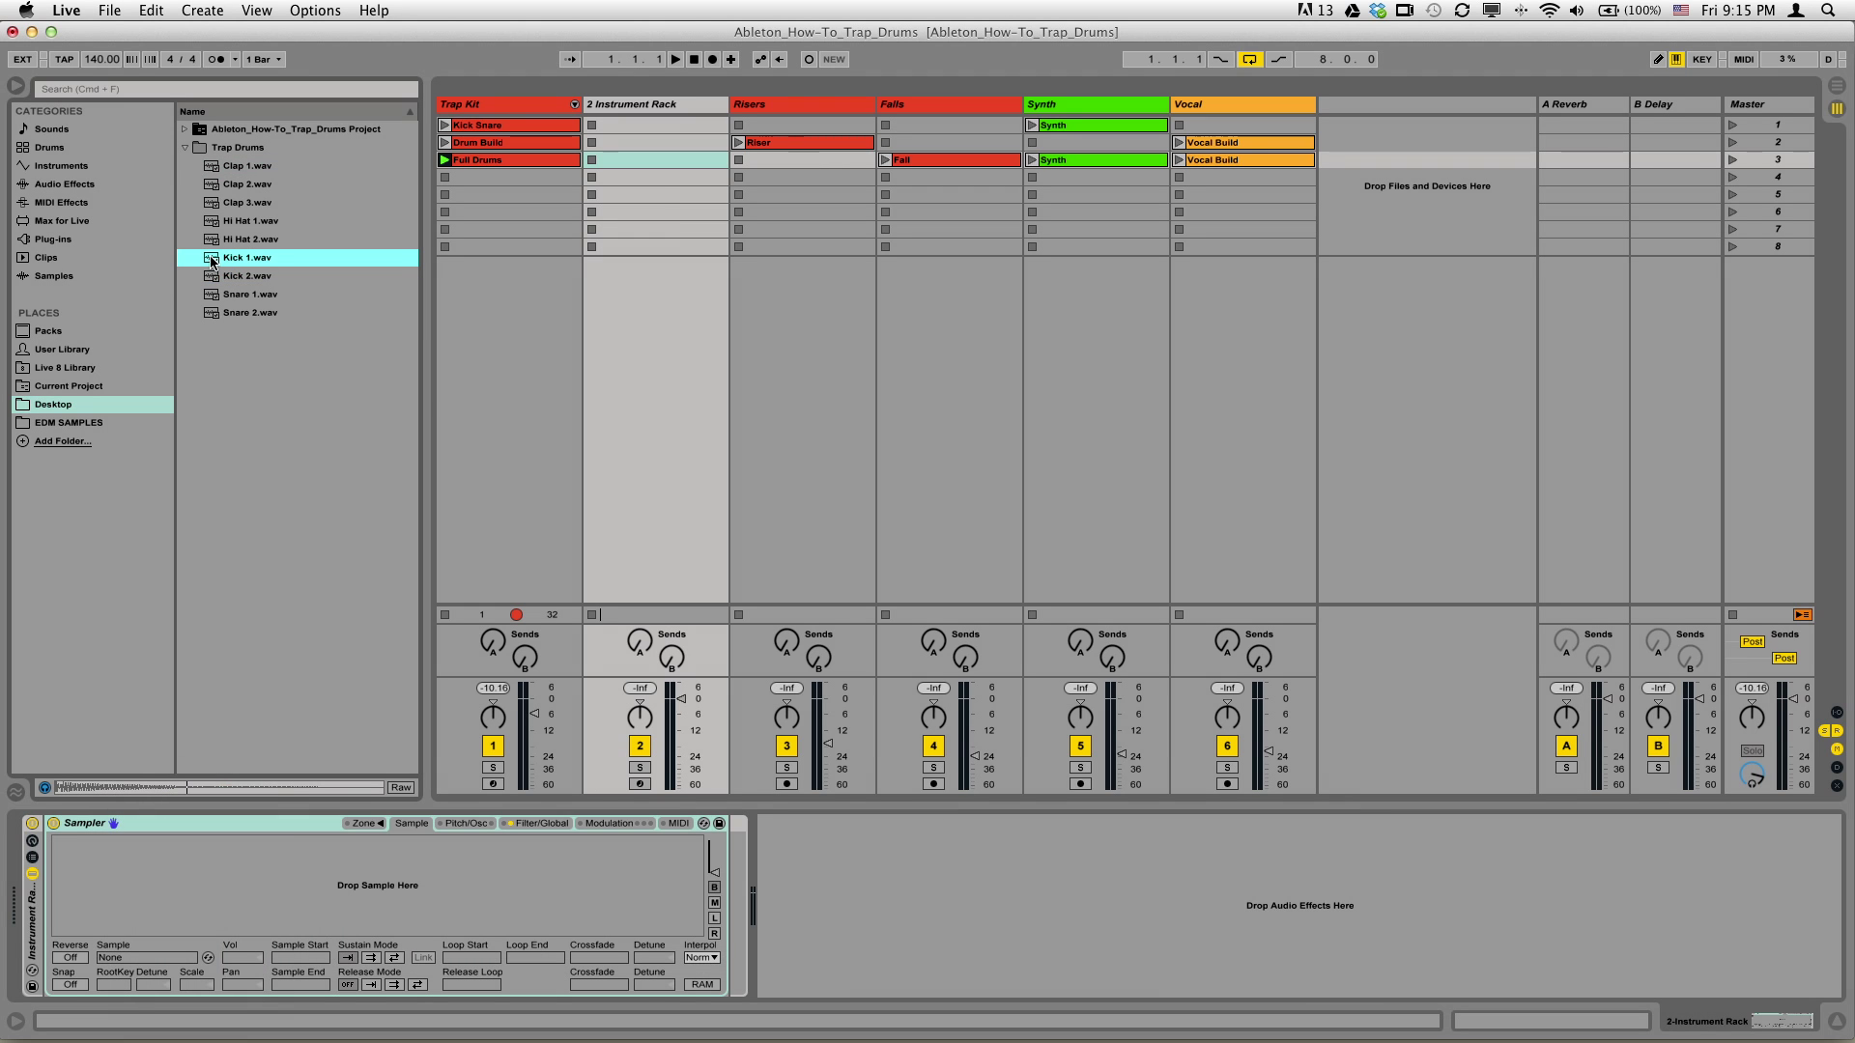
pyautogui.moveTo(211, 261); pyautogui.dragTo(372, 879)
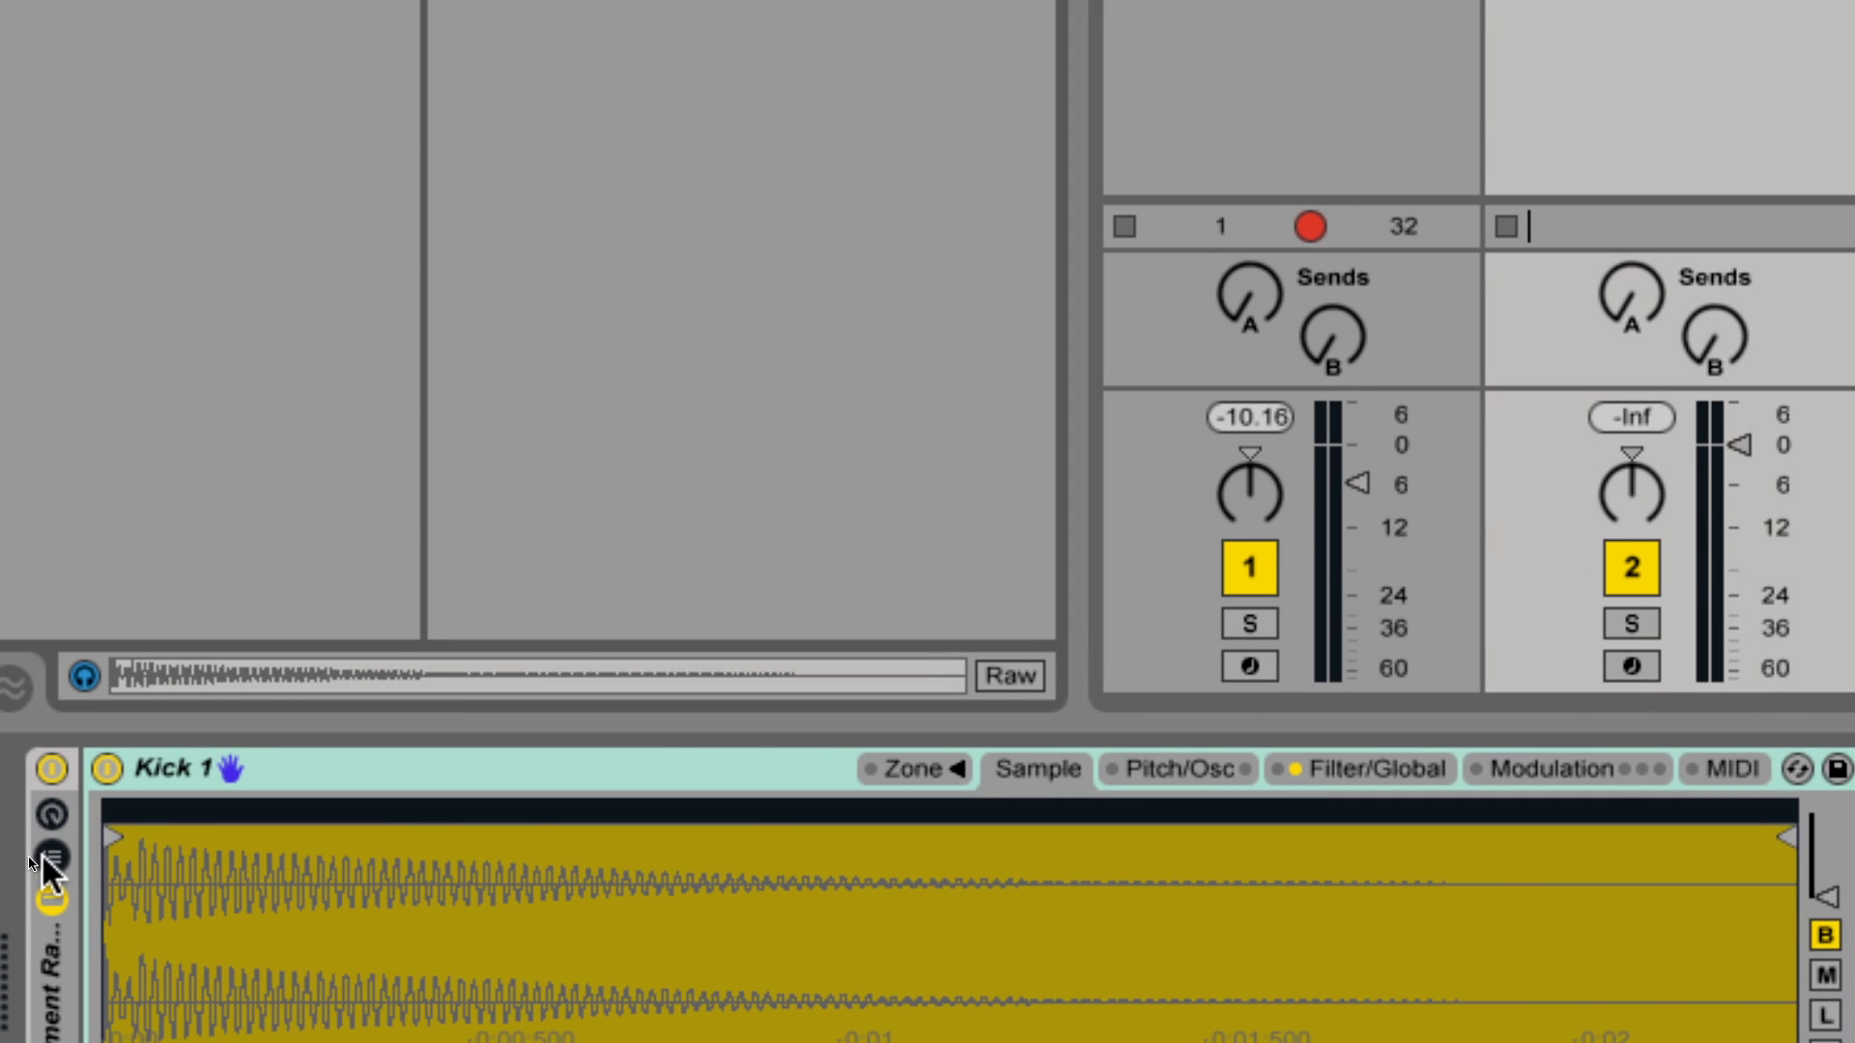
pyautogui.click(48, 856)
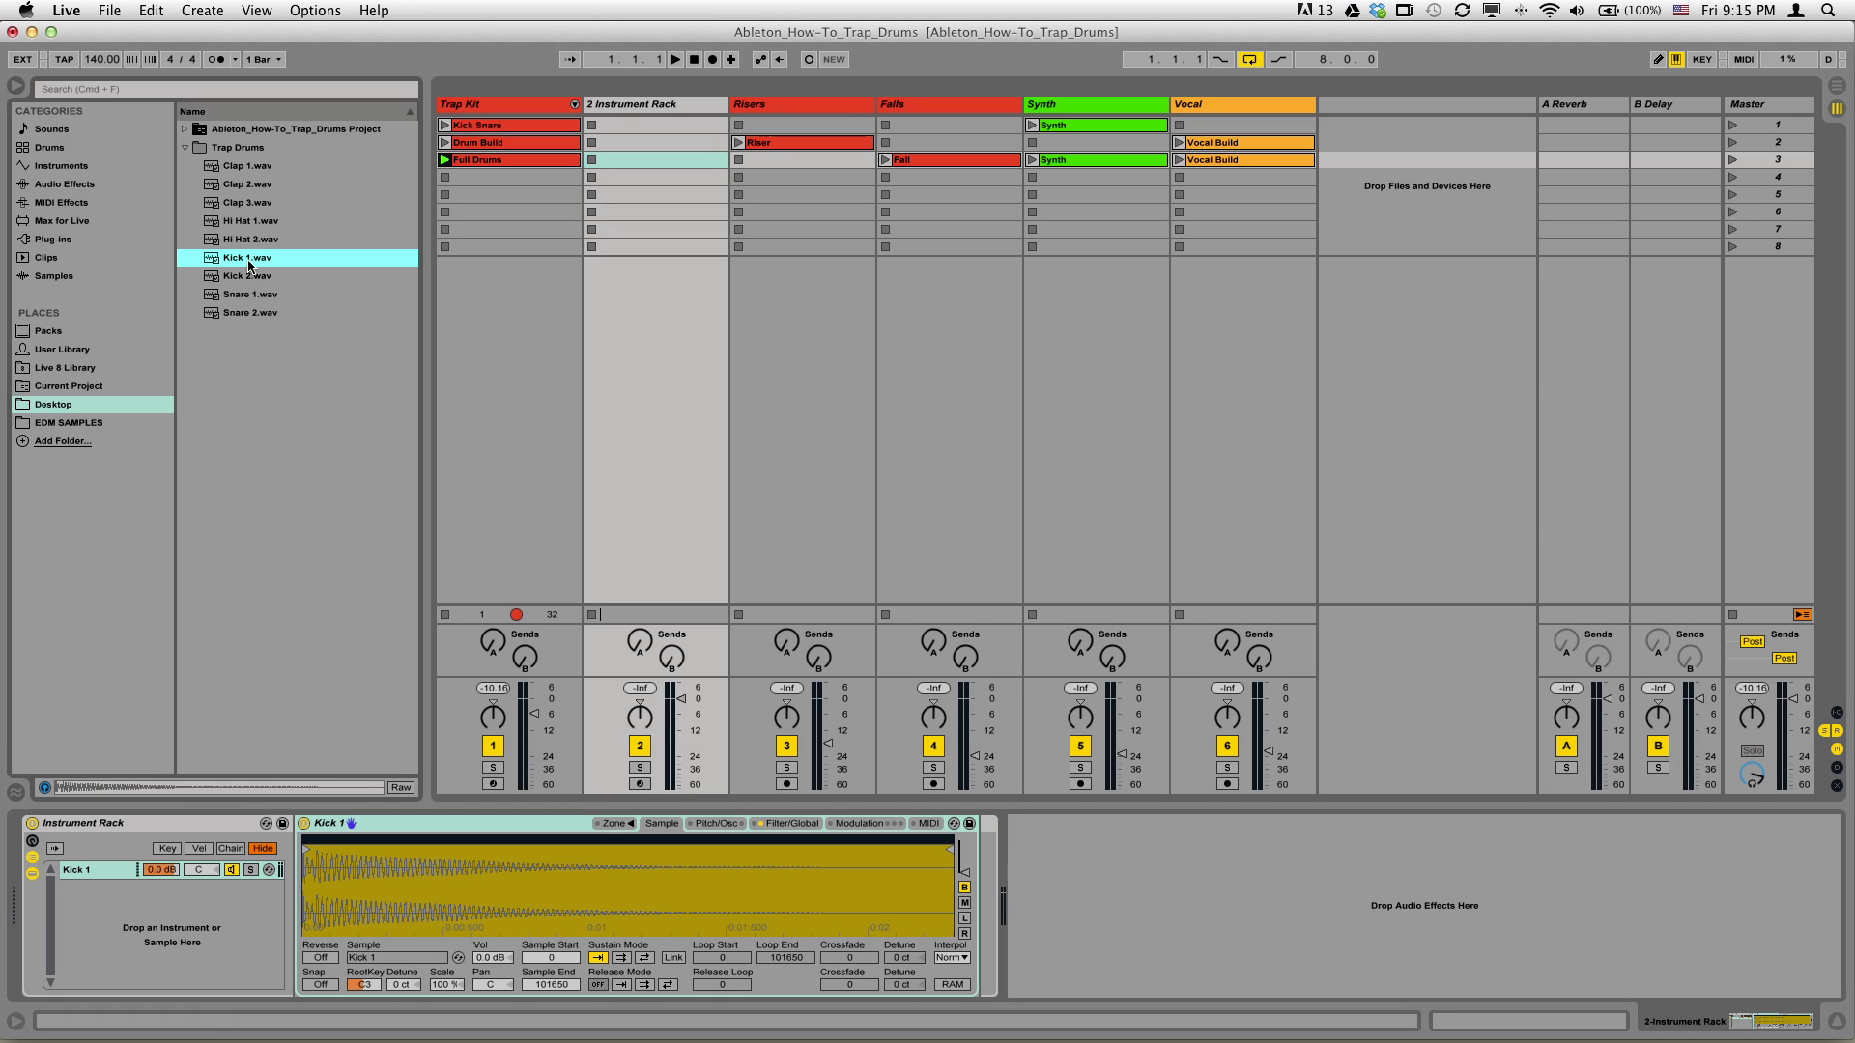
# Rename the Kick 1 chain and its Simpler device to Kicks, then play the Kick Snare clip.
pyautogui.click(86, 873)
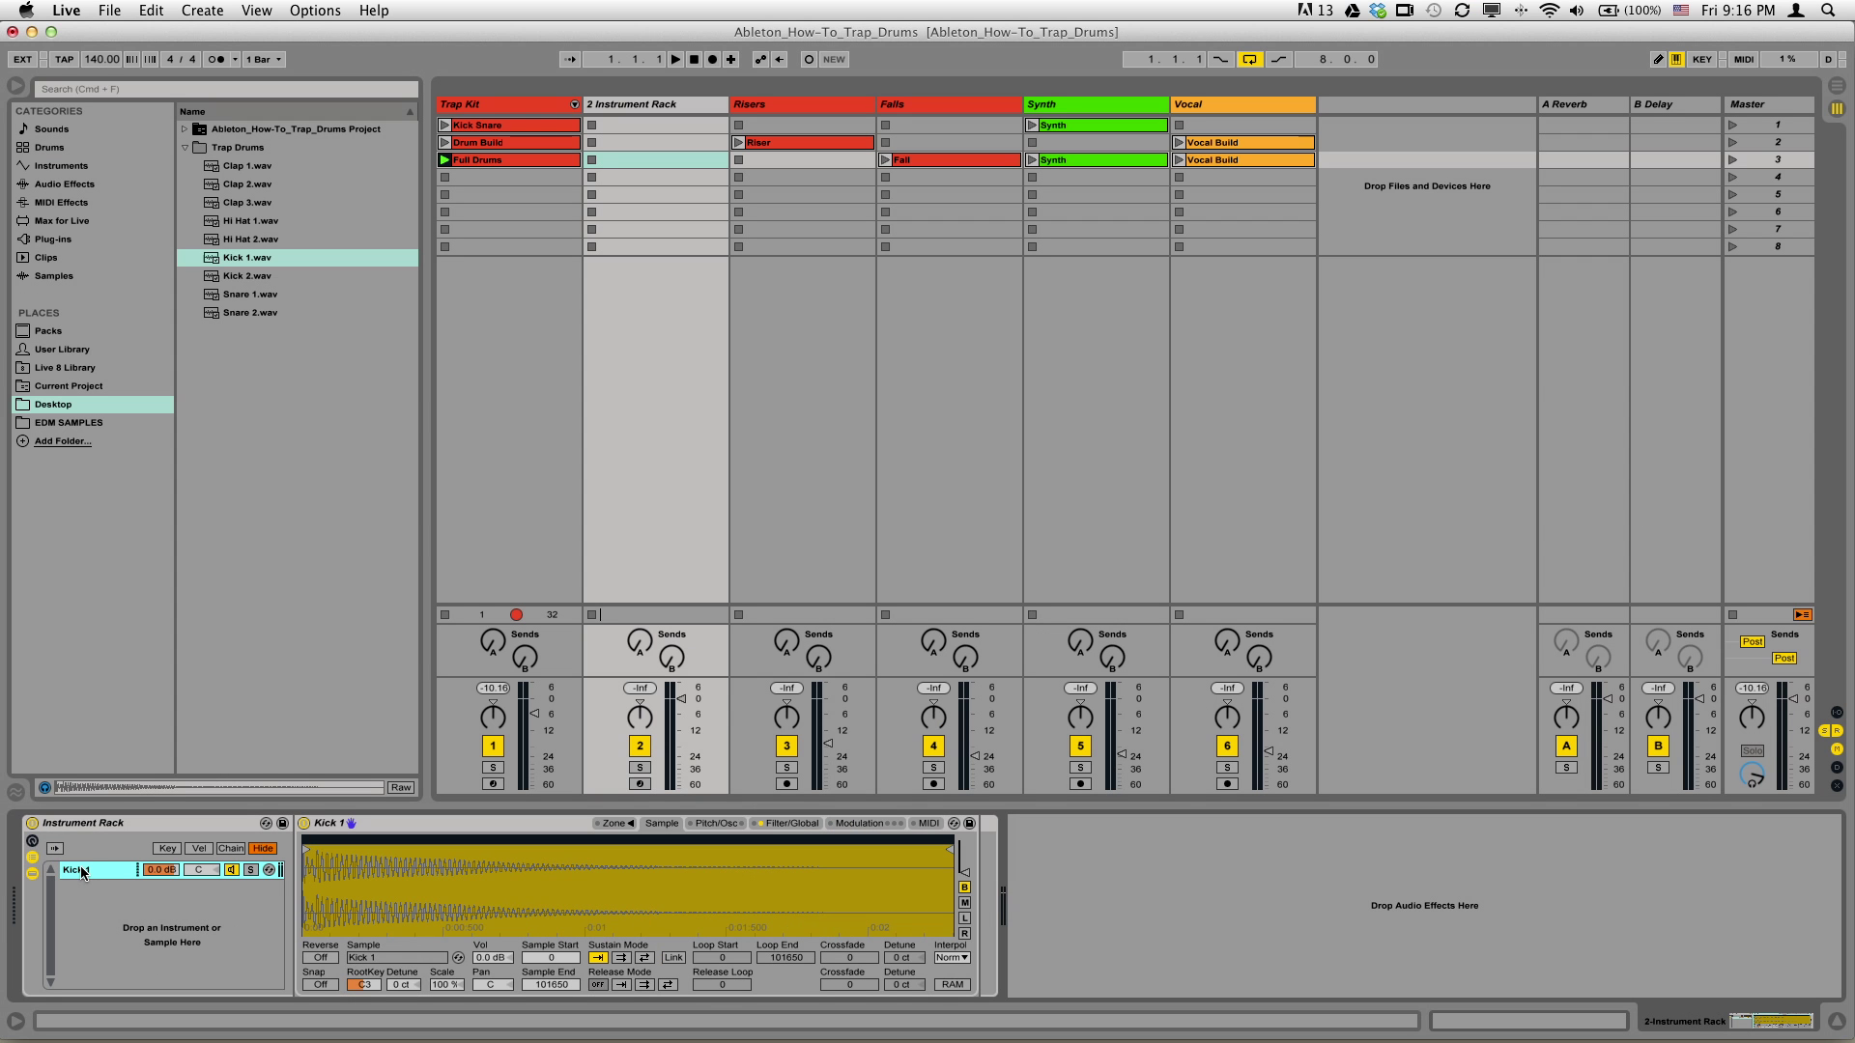
pyautogui.press('super+r')
pyautogui.write('Kicks')
pyautogui.click(328, 826)
pyautogui.press('super+r')
pyautogui.write('Kicks')
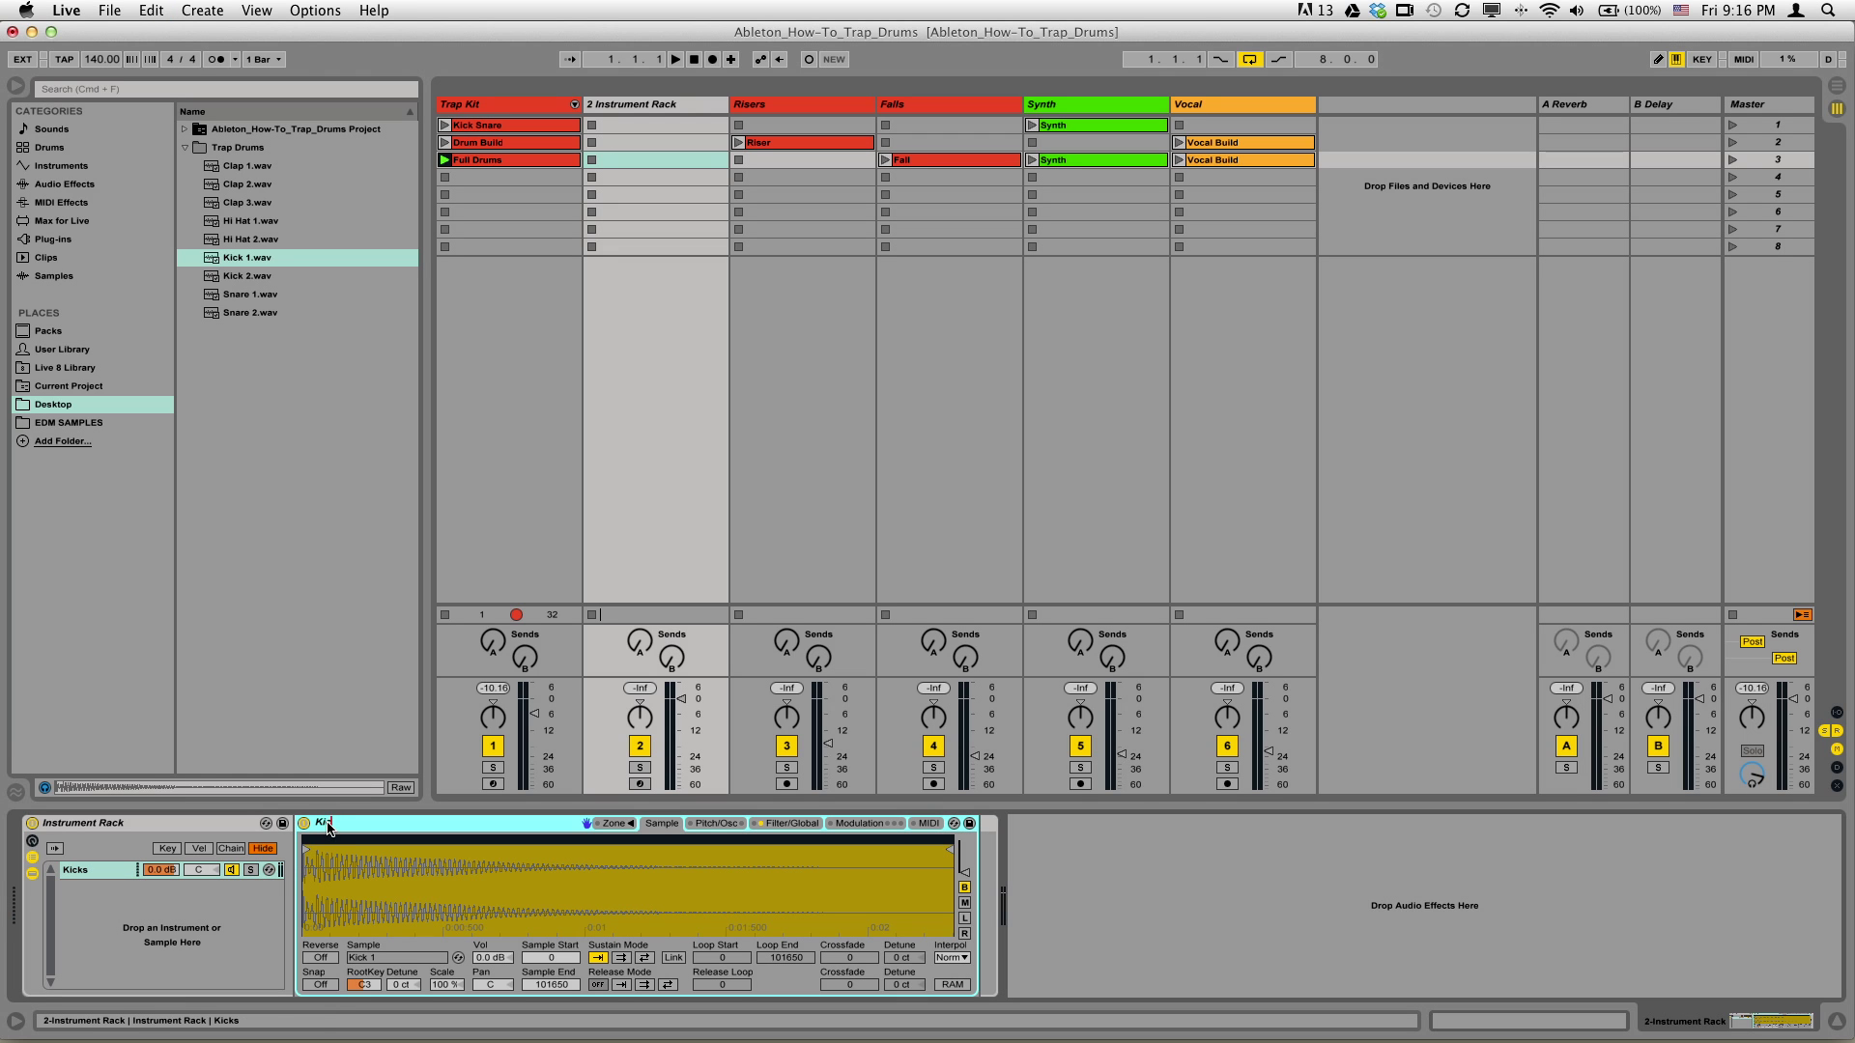
pyautogui.press('Return')
pyautogui.click(445, 125)
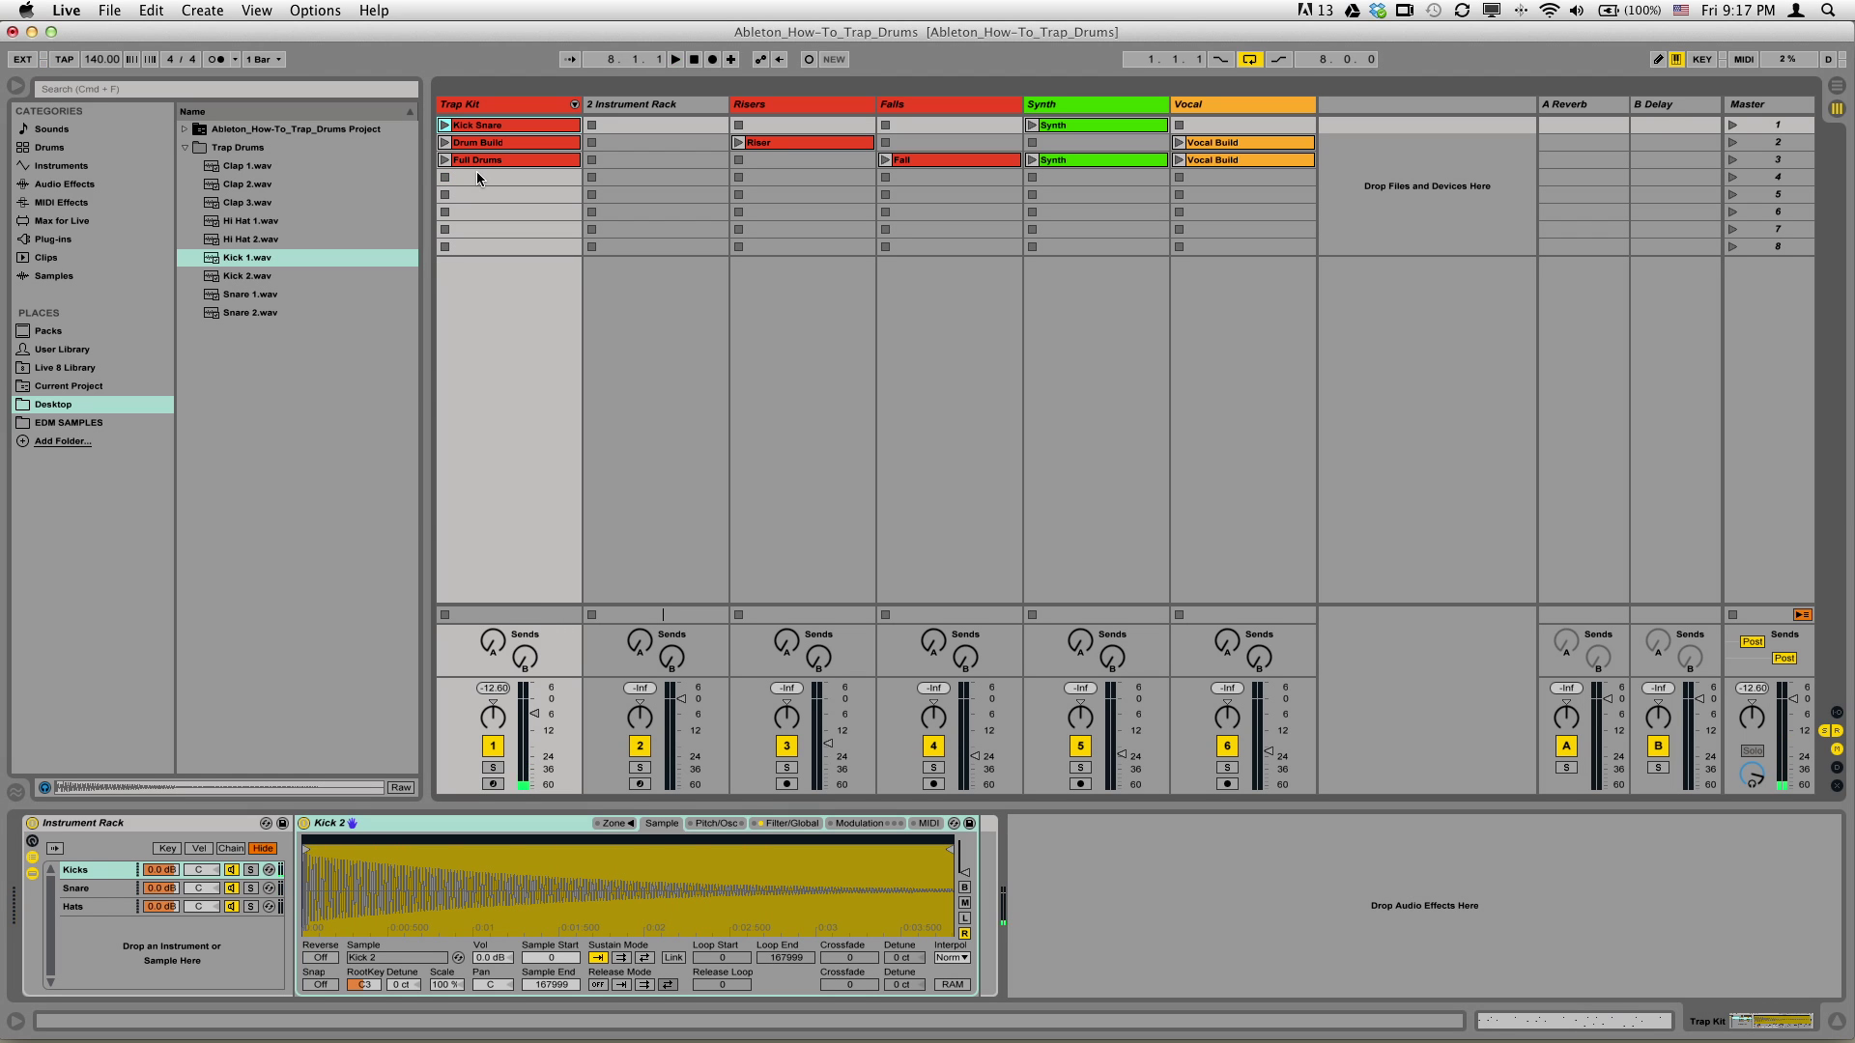
# In the Zone editor, drag the Kicks chain's key zone edges inward to roughly C2–C3.
pyautogui.click(628, 113)
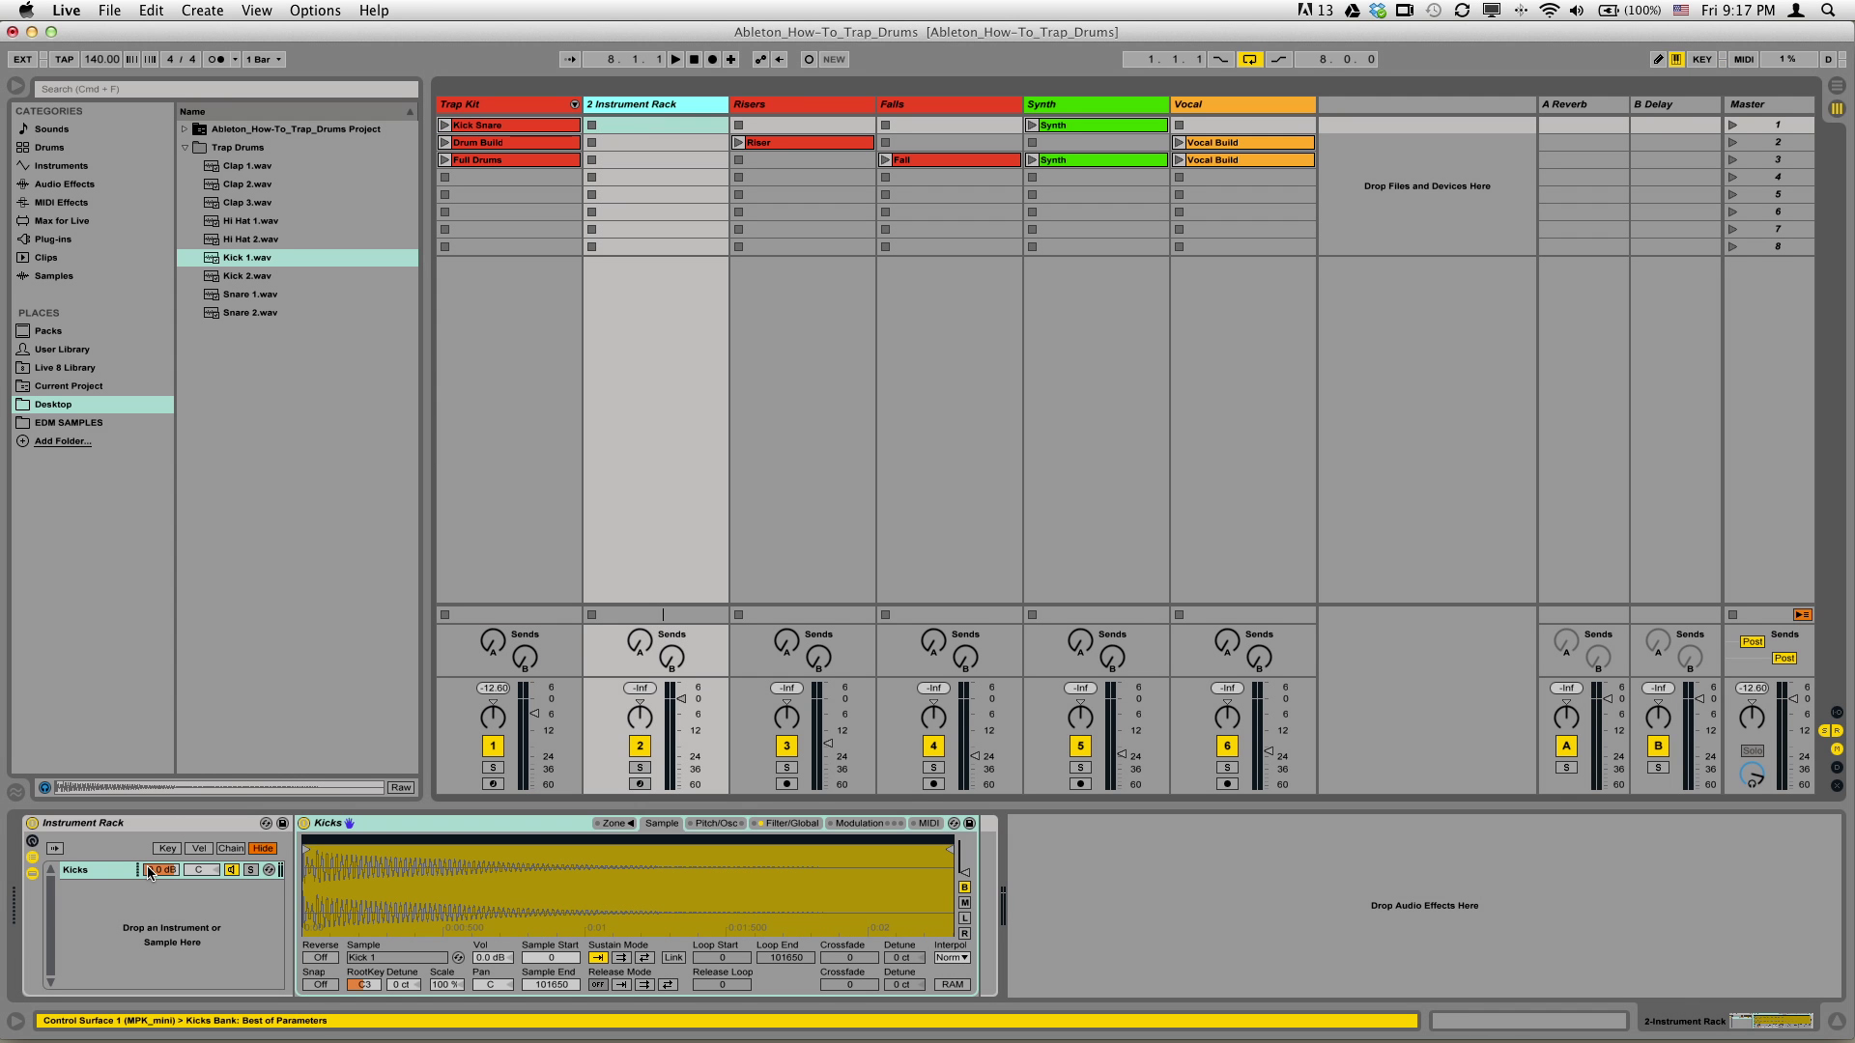
pyautogui.click(99, 870)
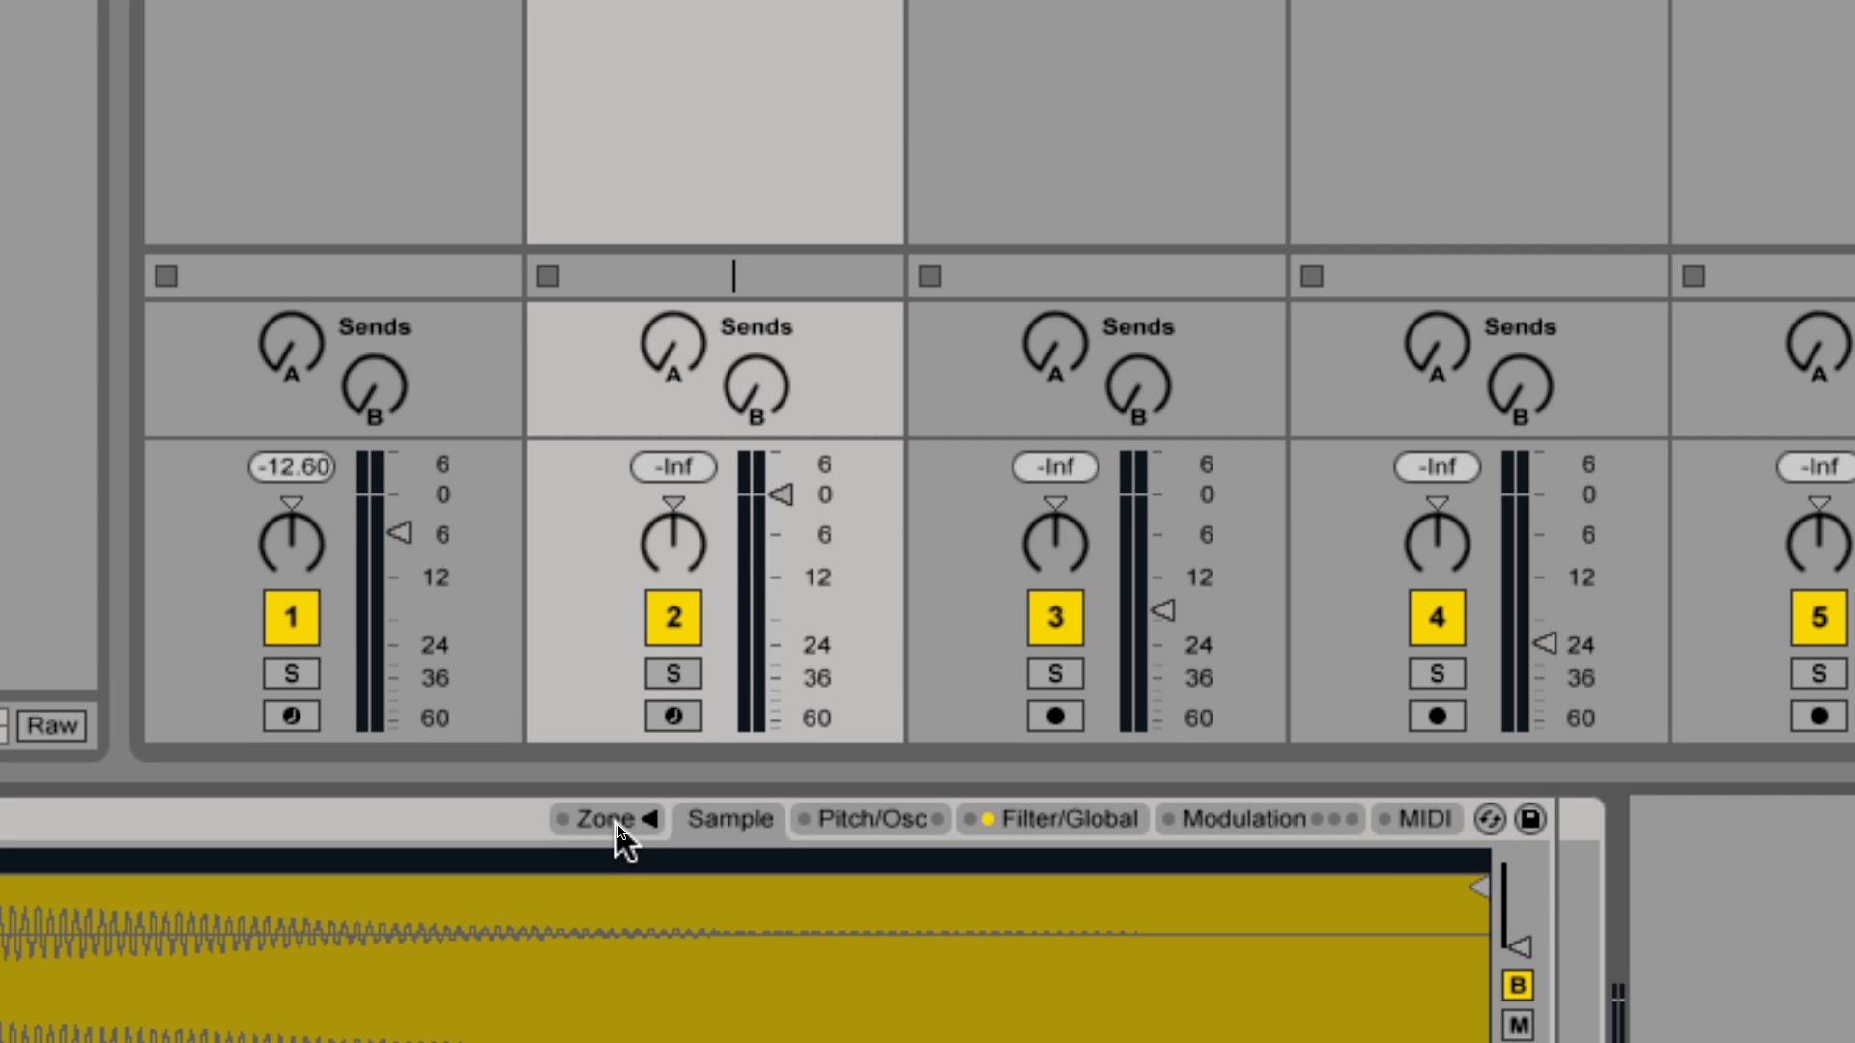
pyautogui.click(617, 827)
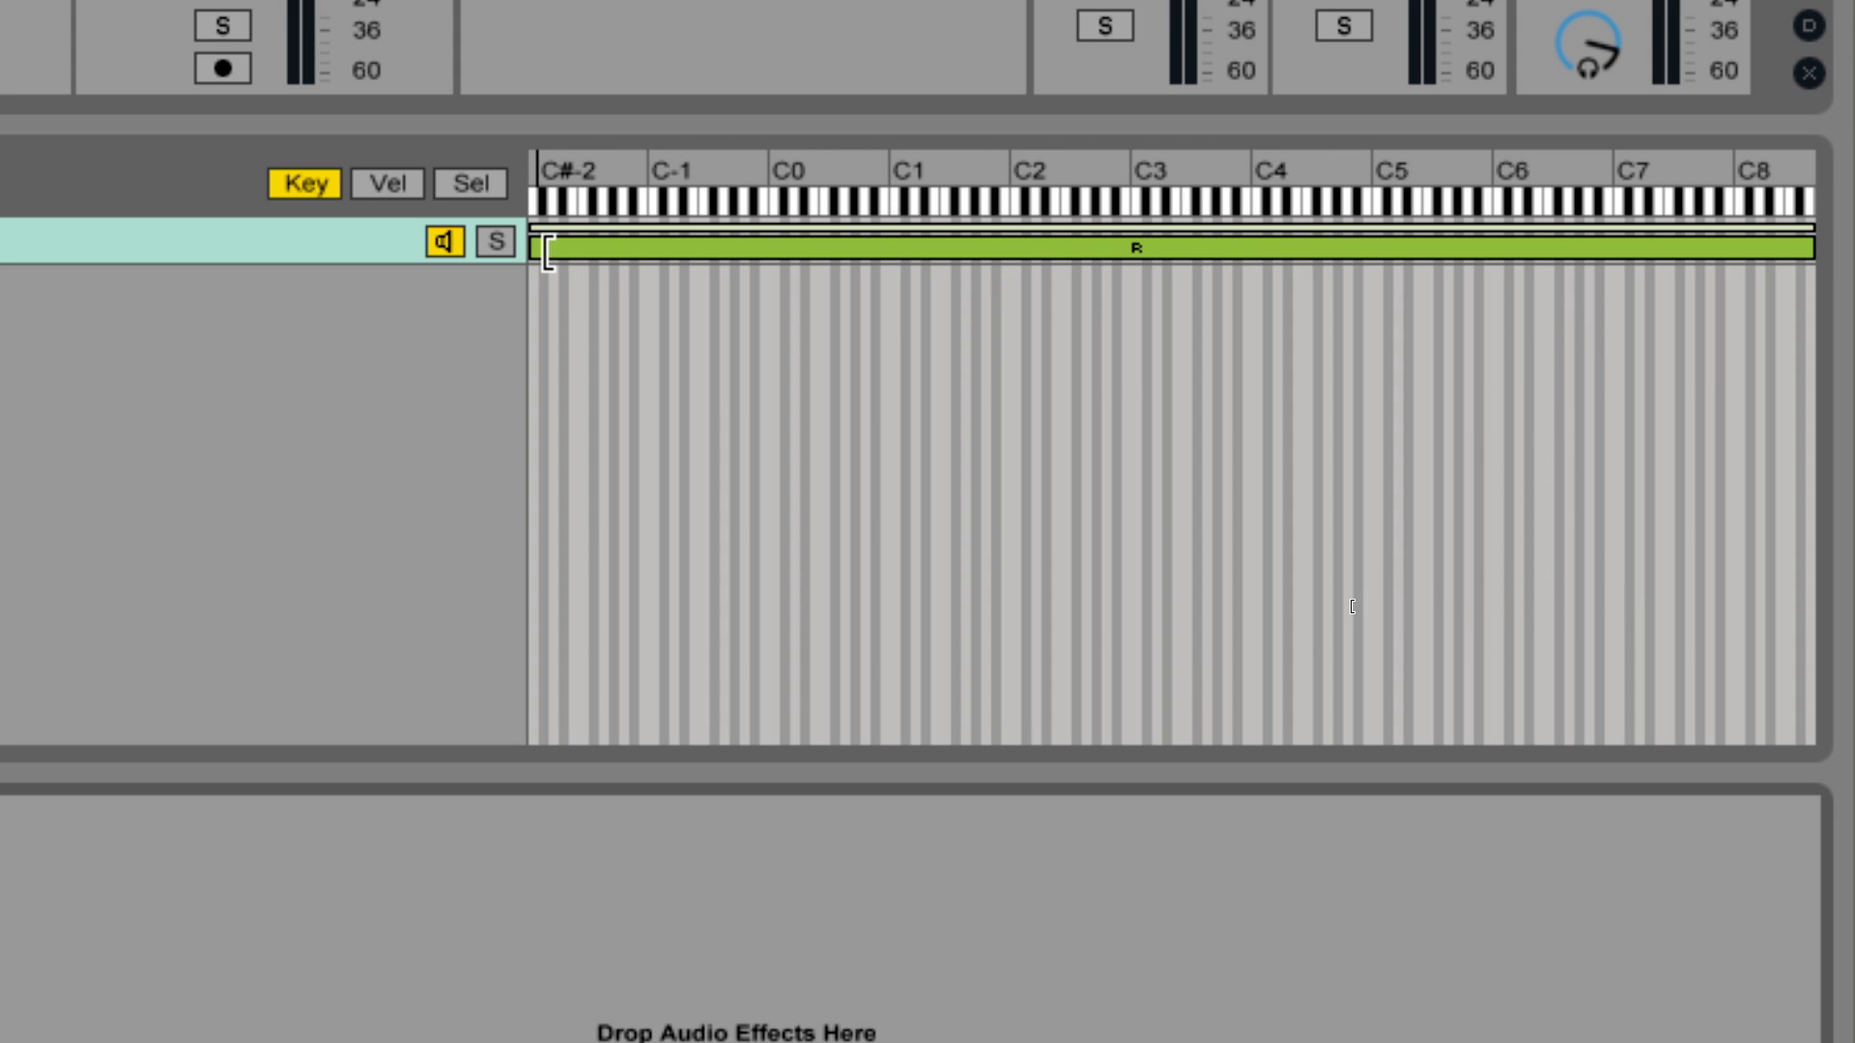
pyautogui.moveTo(547, 253); pyautogui.dragTo(1015, 251)
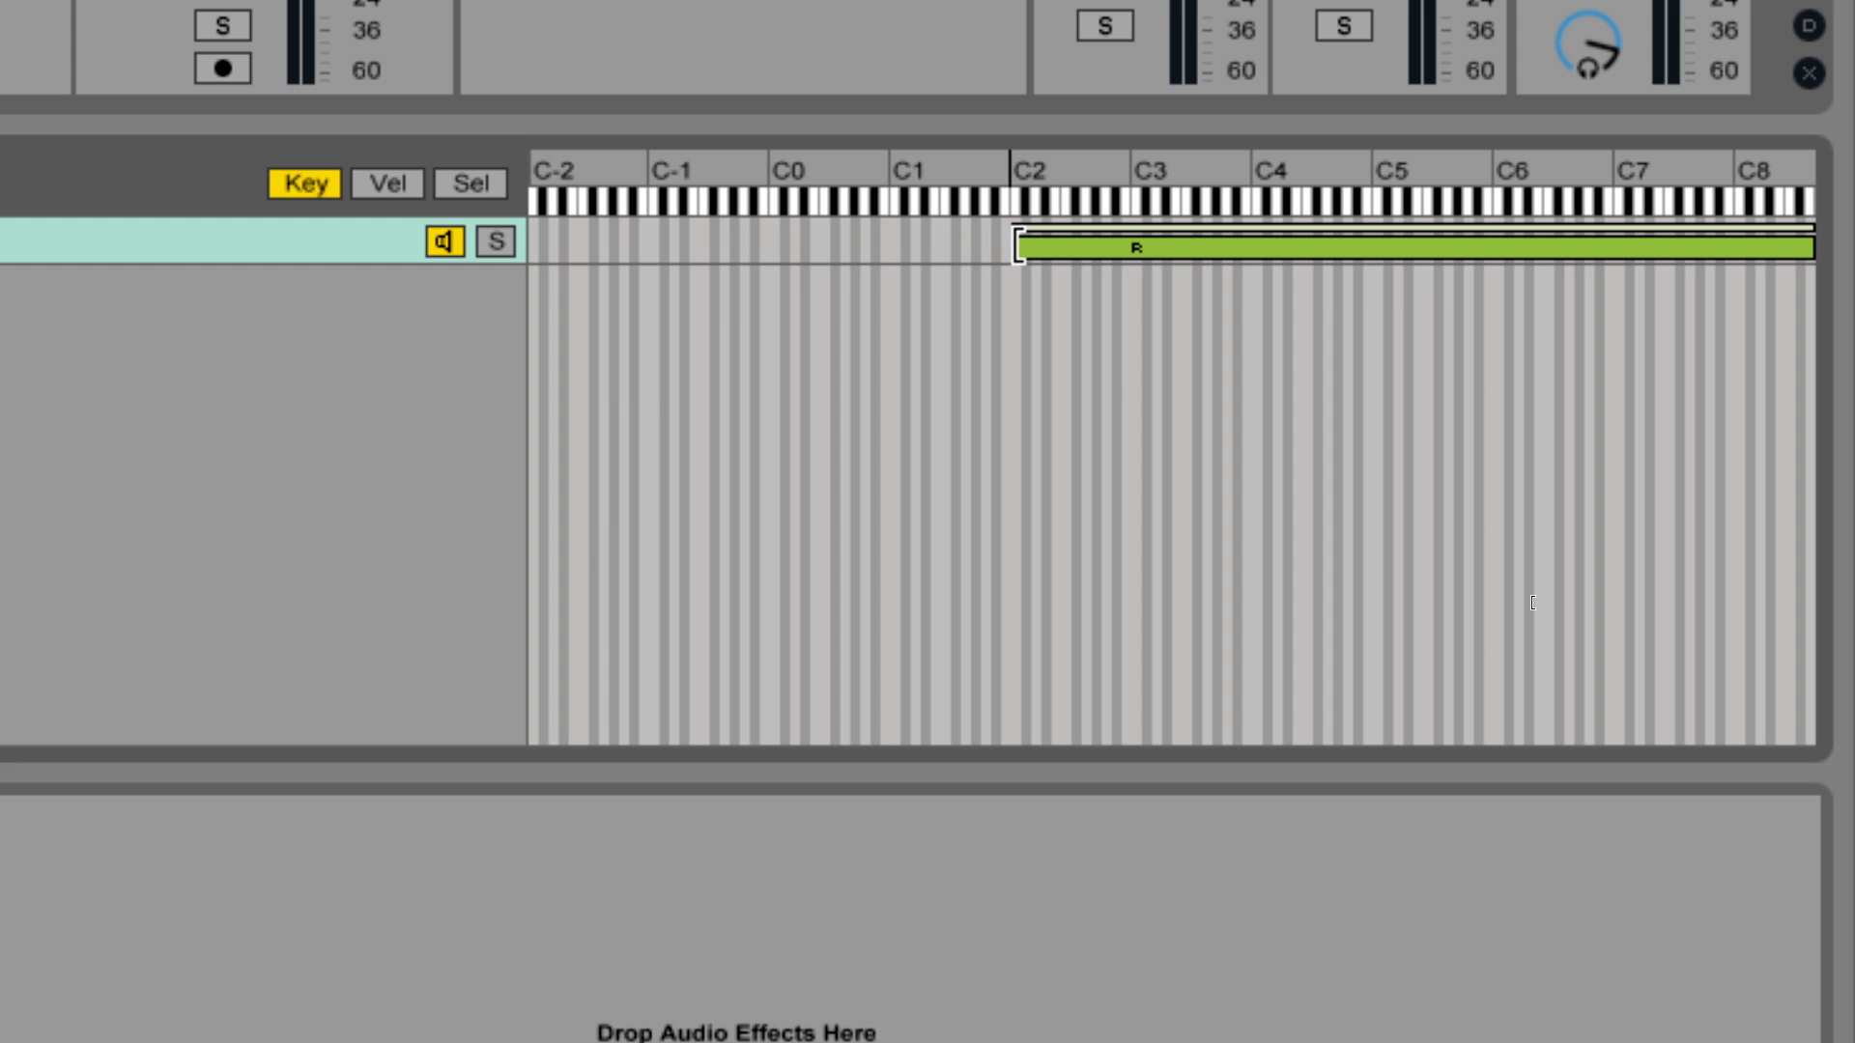
pyautogui.moveTo(1814, 244); pyautogui.dragTo(1140, 253)
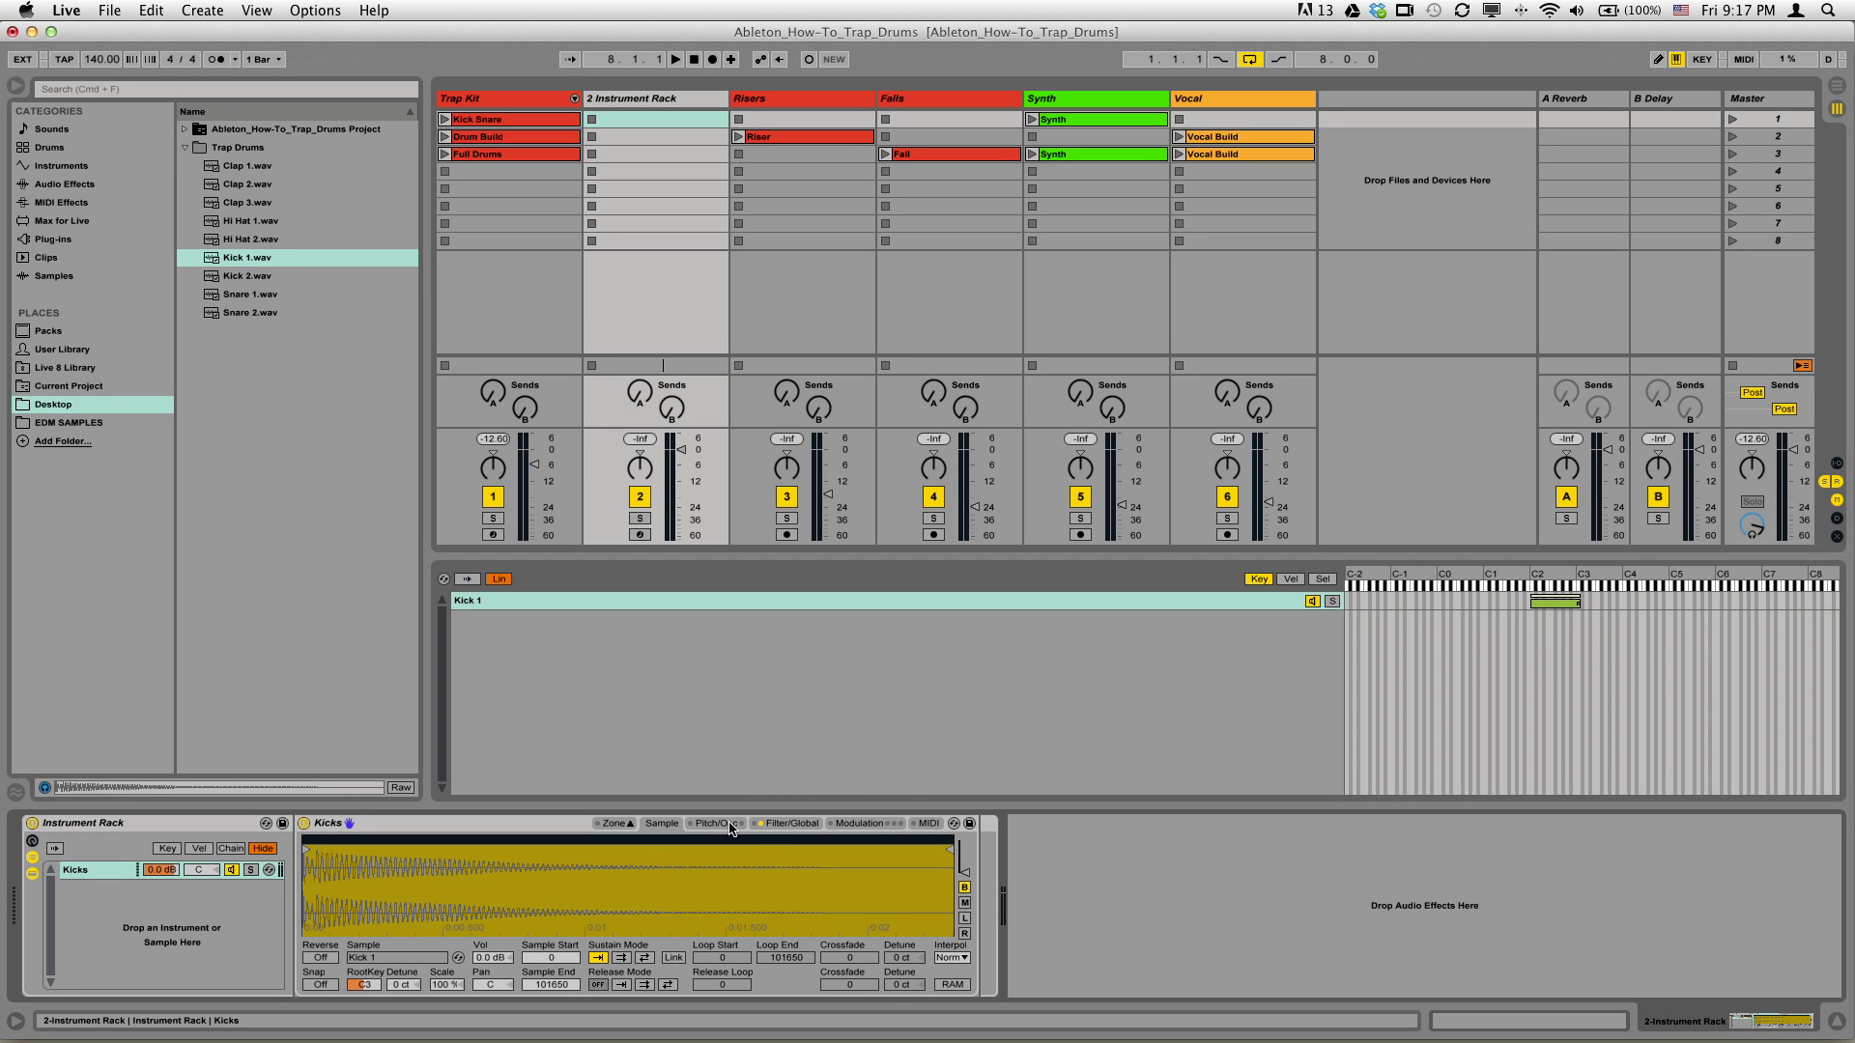
# Set the Kicks Simpler to 1 voice and lengthen its volume envelope release to 60 s.
pyautogui.click(778, 824)
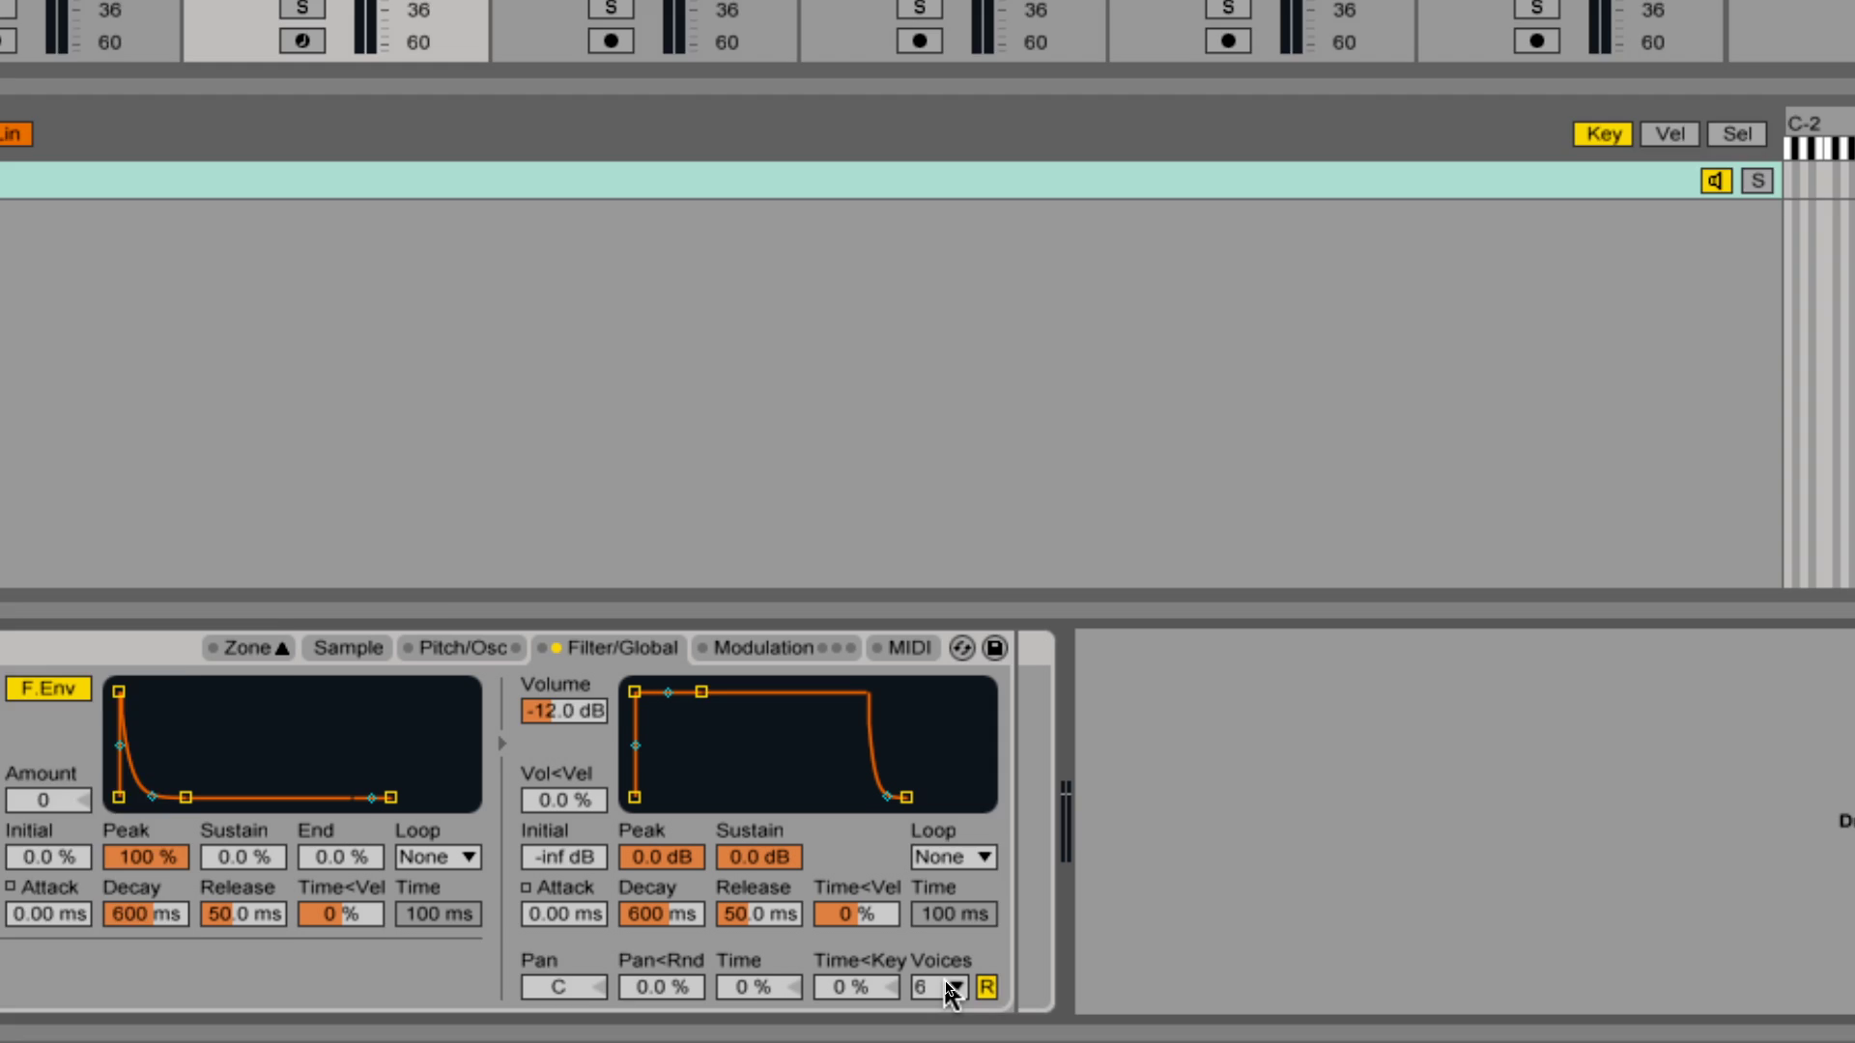
pyautogui.click(946, 985)
pyautogui.click(951, 423)
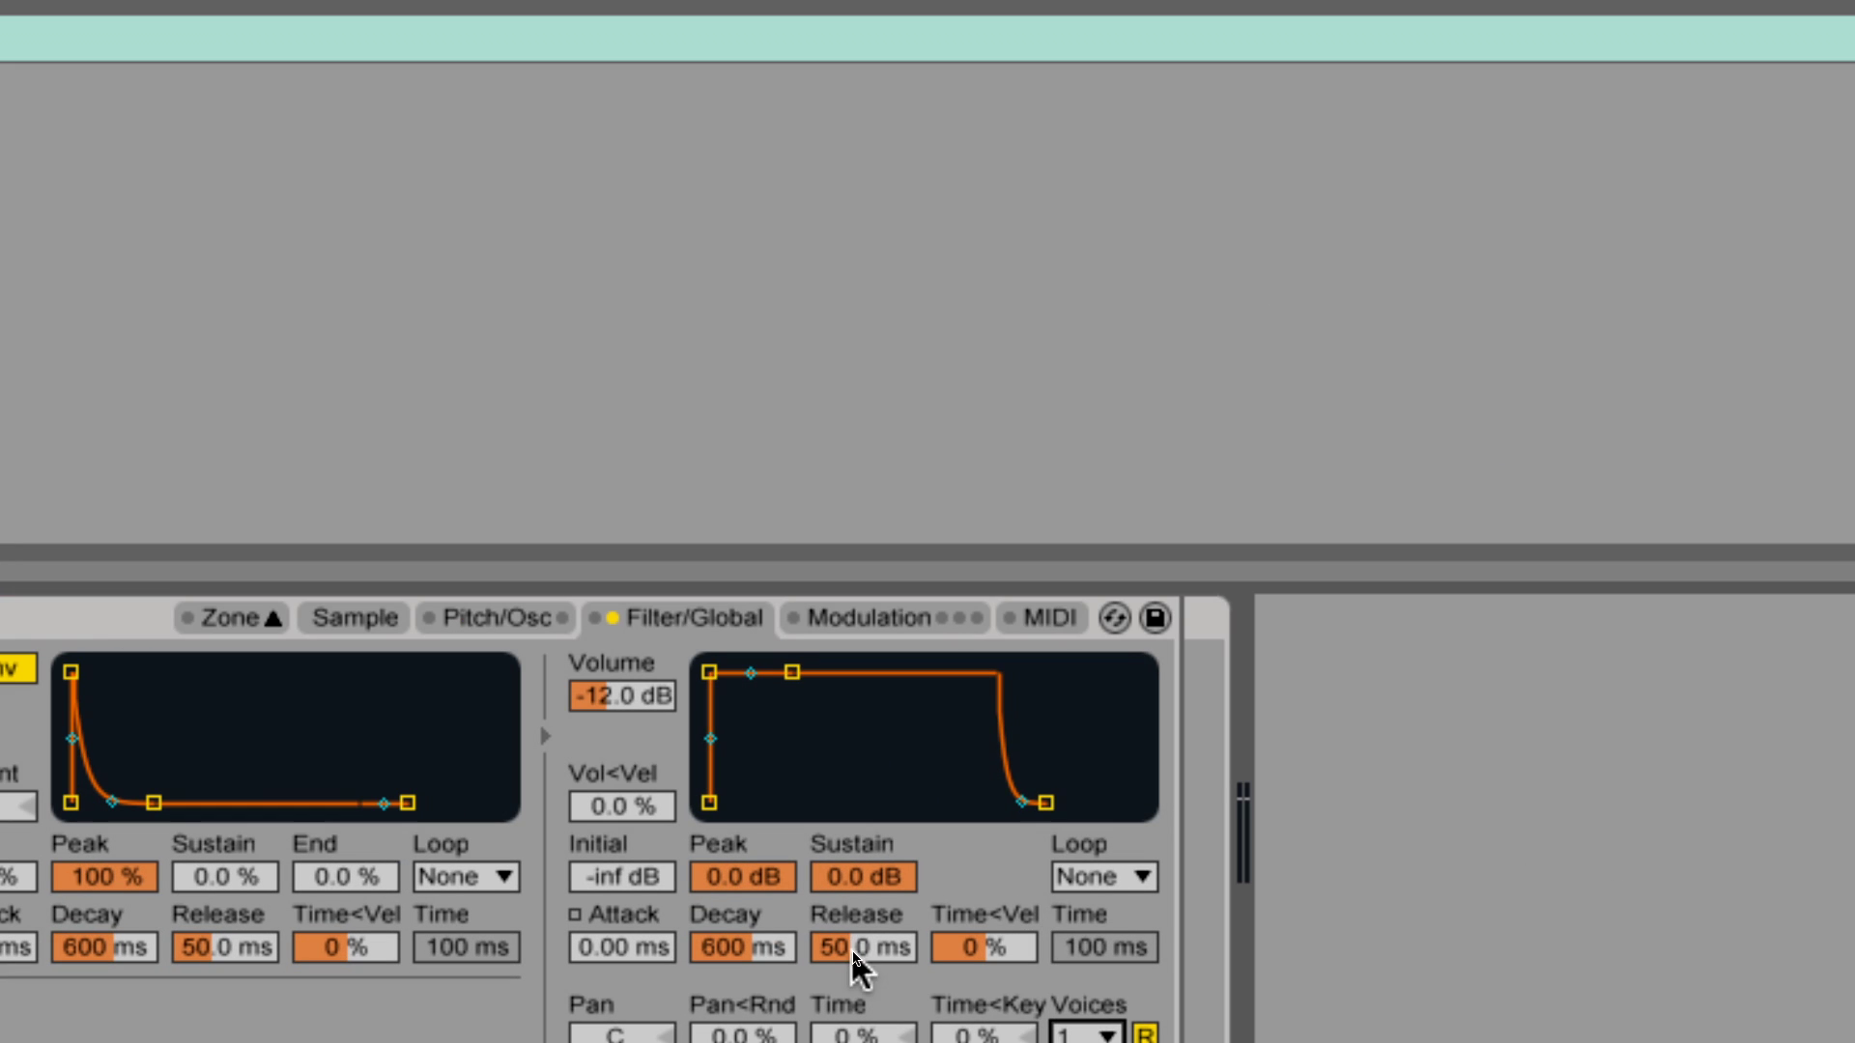
pyautogui.moveTo(854, 951); pyautogui.dragTo(854, 917)
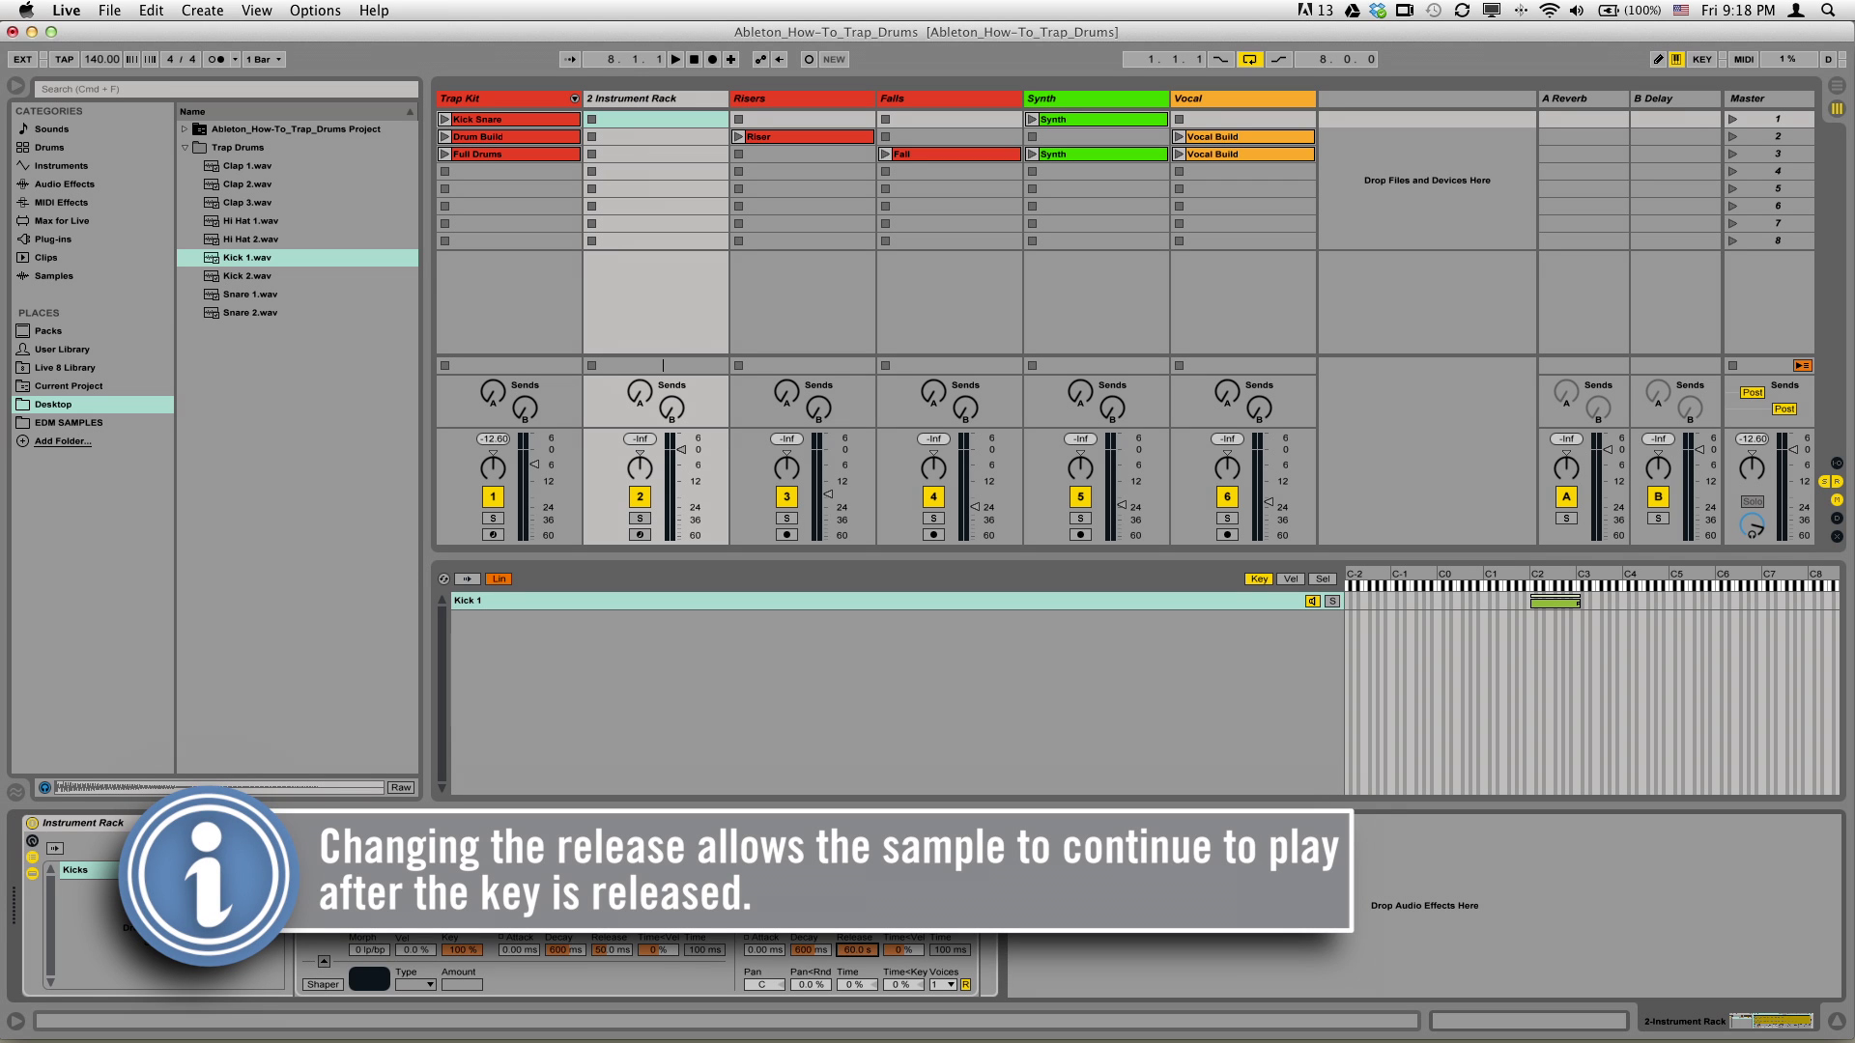
pyautogui.click(109, 873)
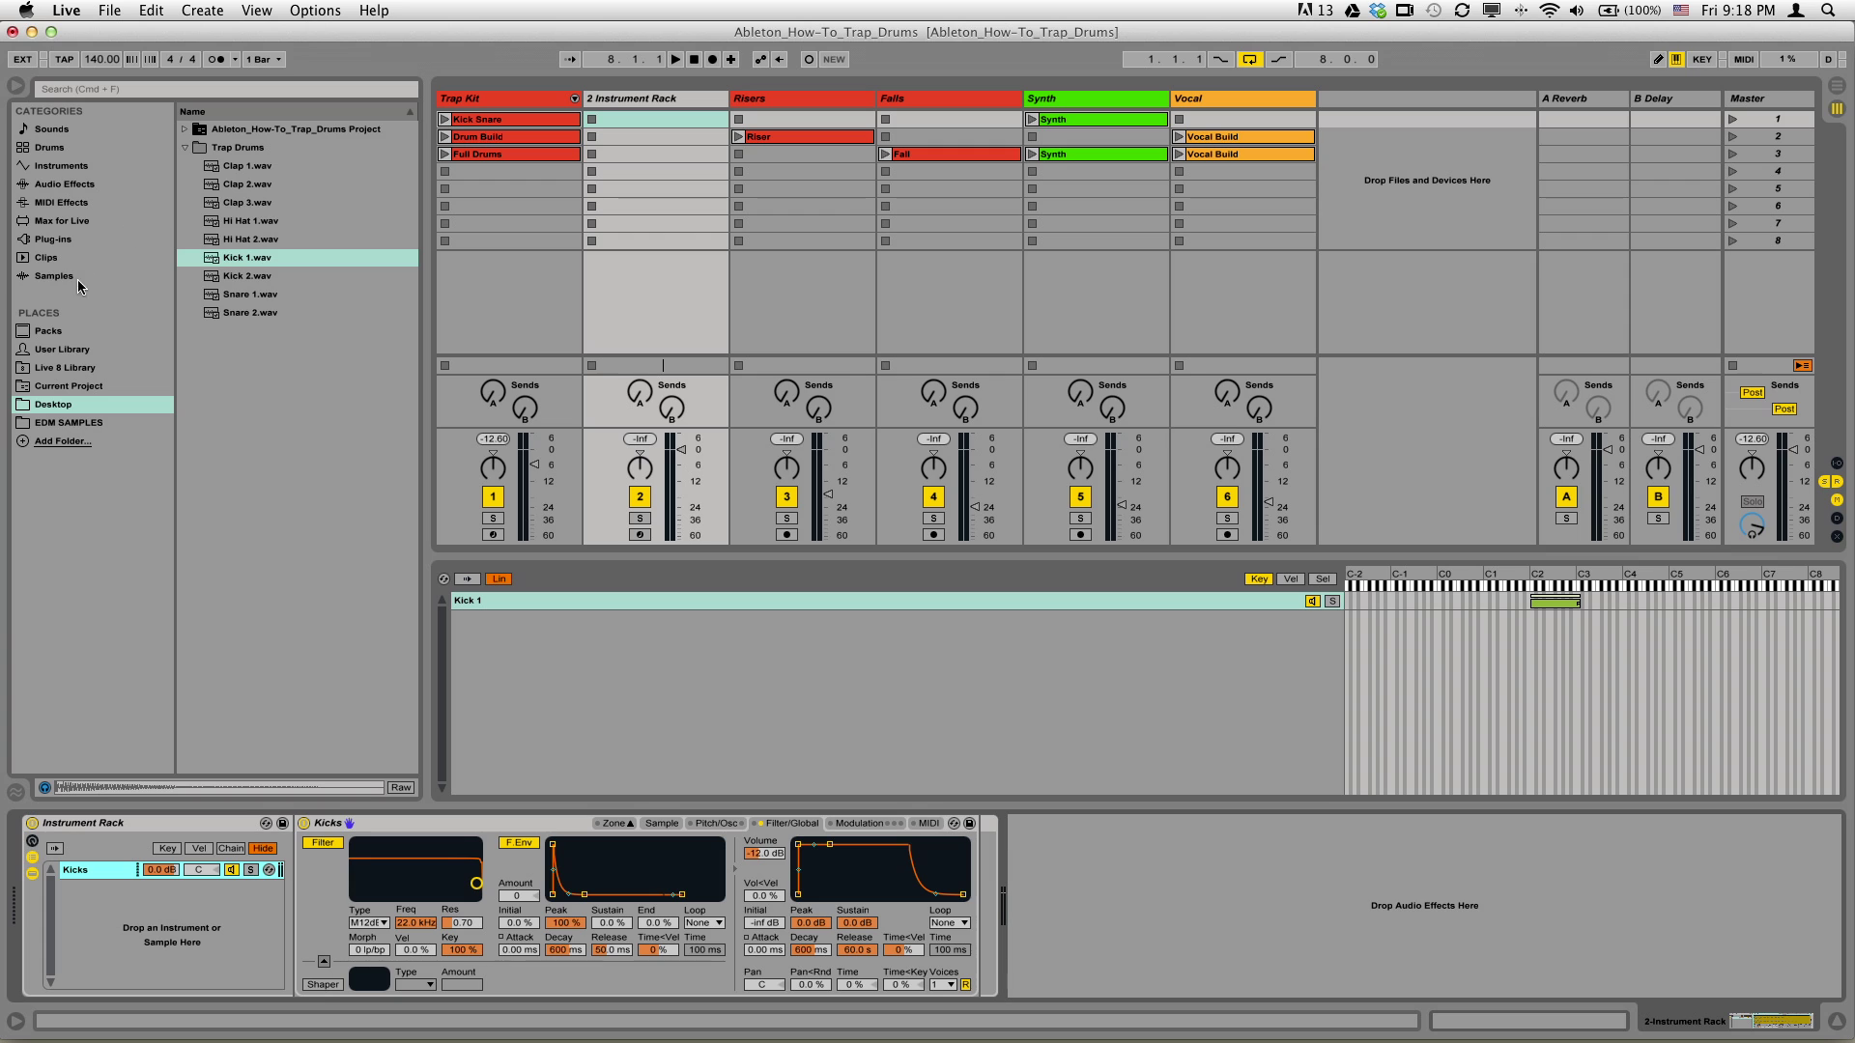
# Add a Sampler as a new rack chain and load Snare 1.wav from Trap Drums into it.
pyautogui.click(75, 170)
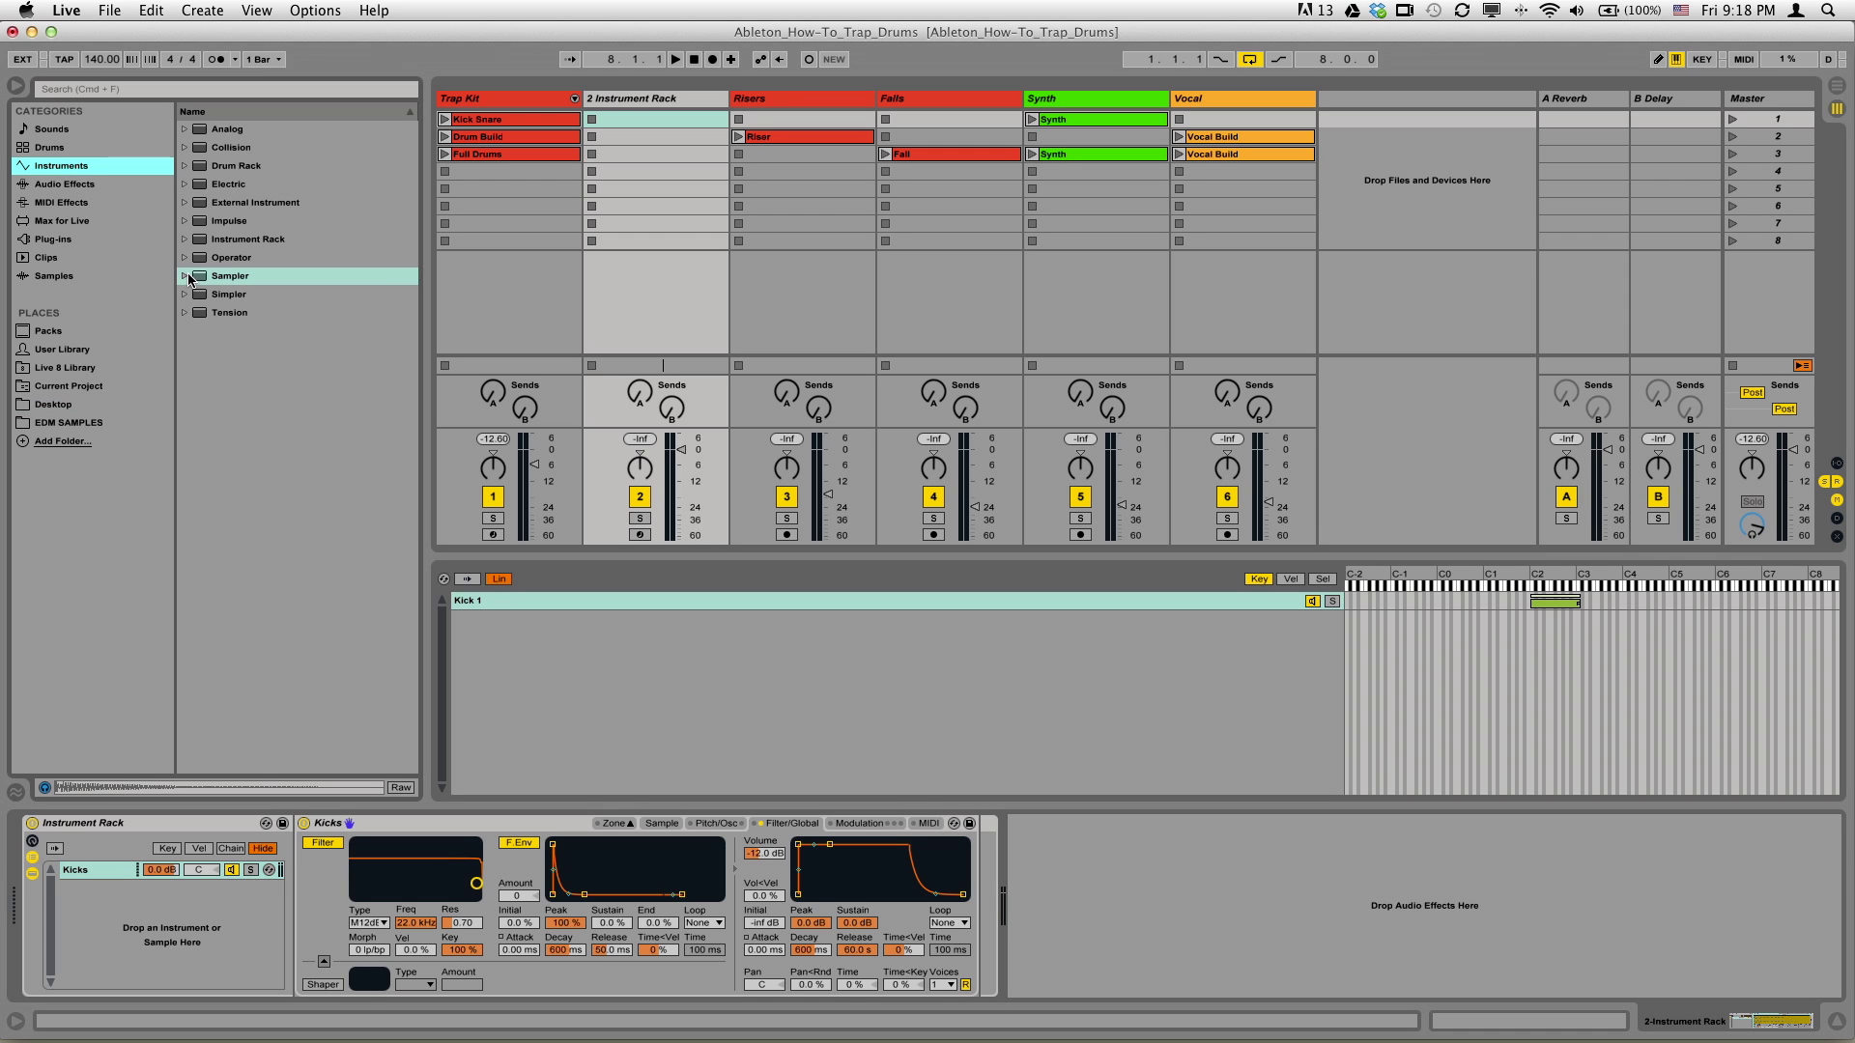
pyautogui.moveTo(197, 280); pyautogui.dragTo(76, 884)
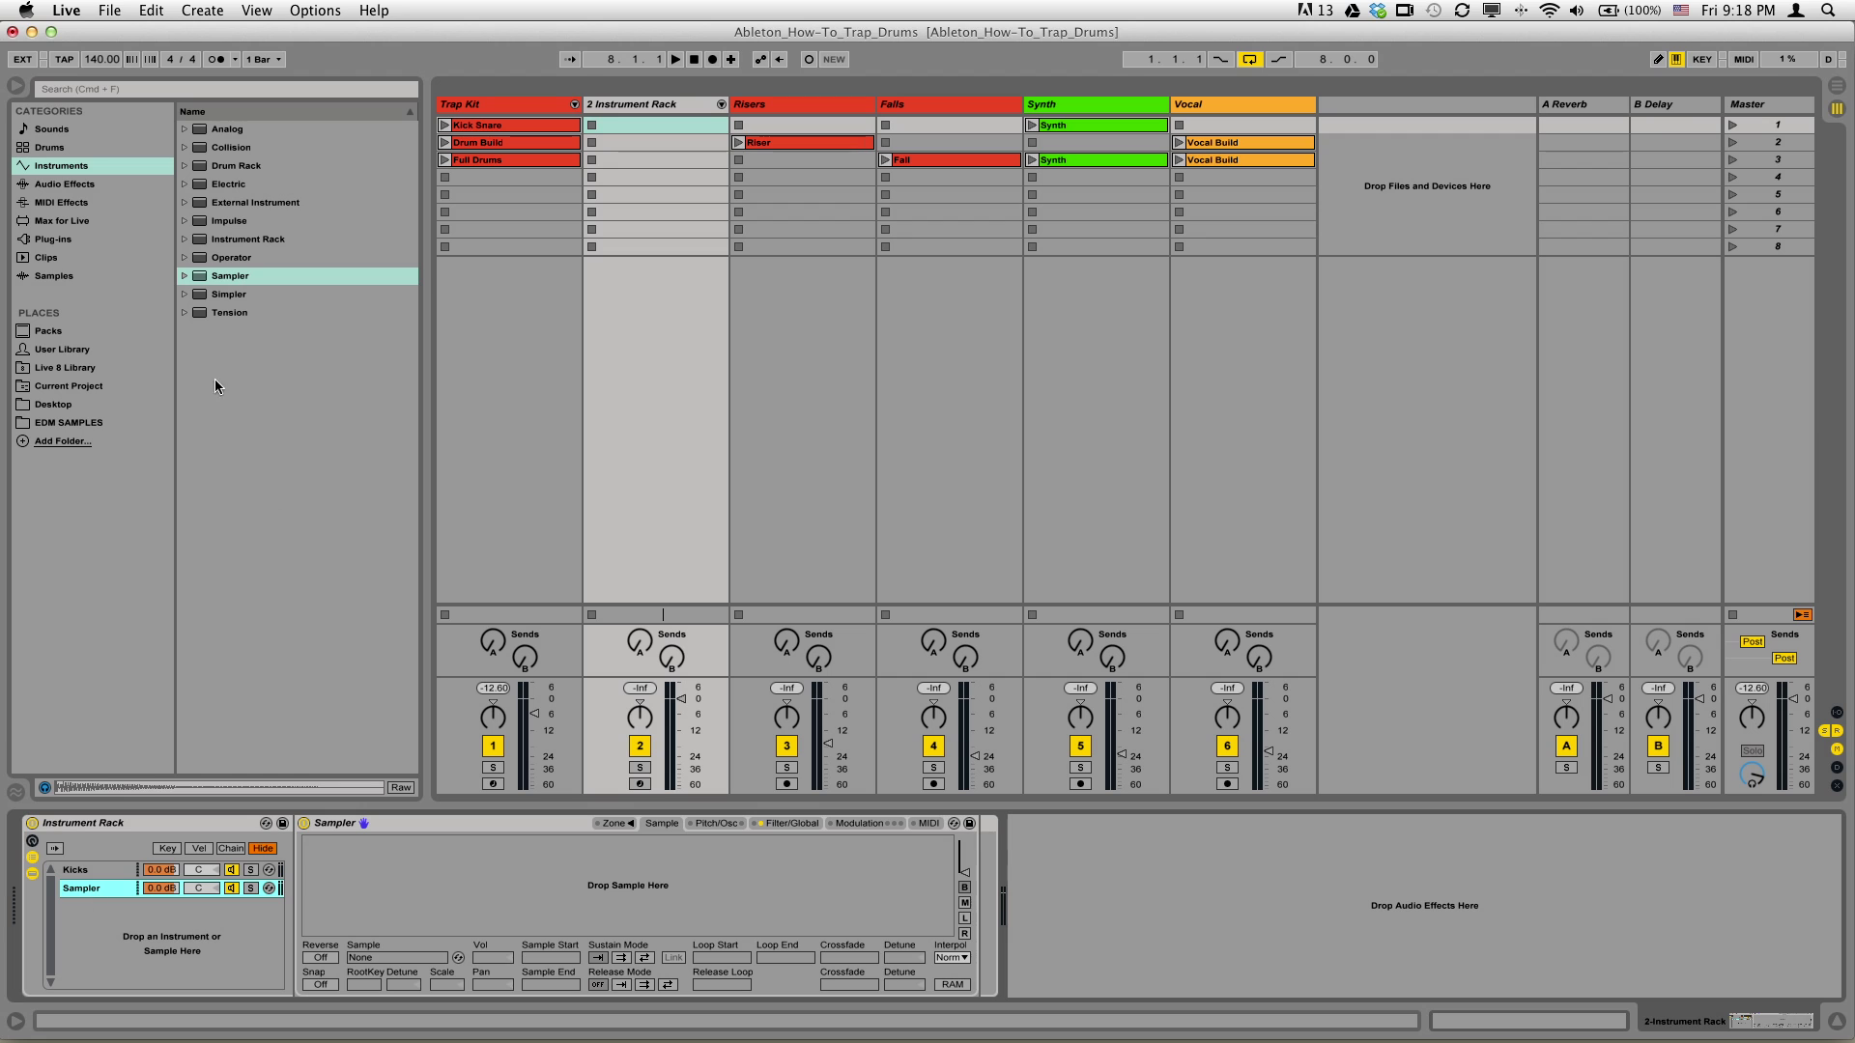
pyautogui.click(60, 405)
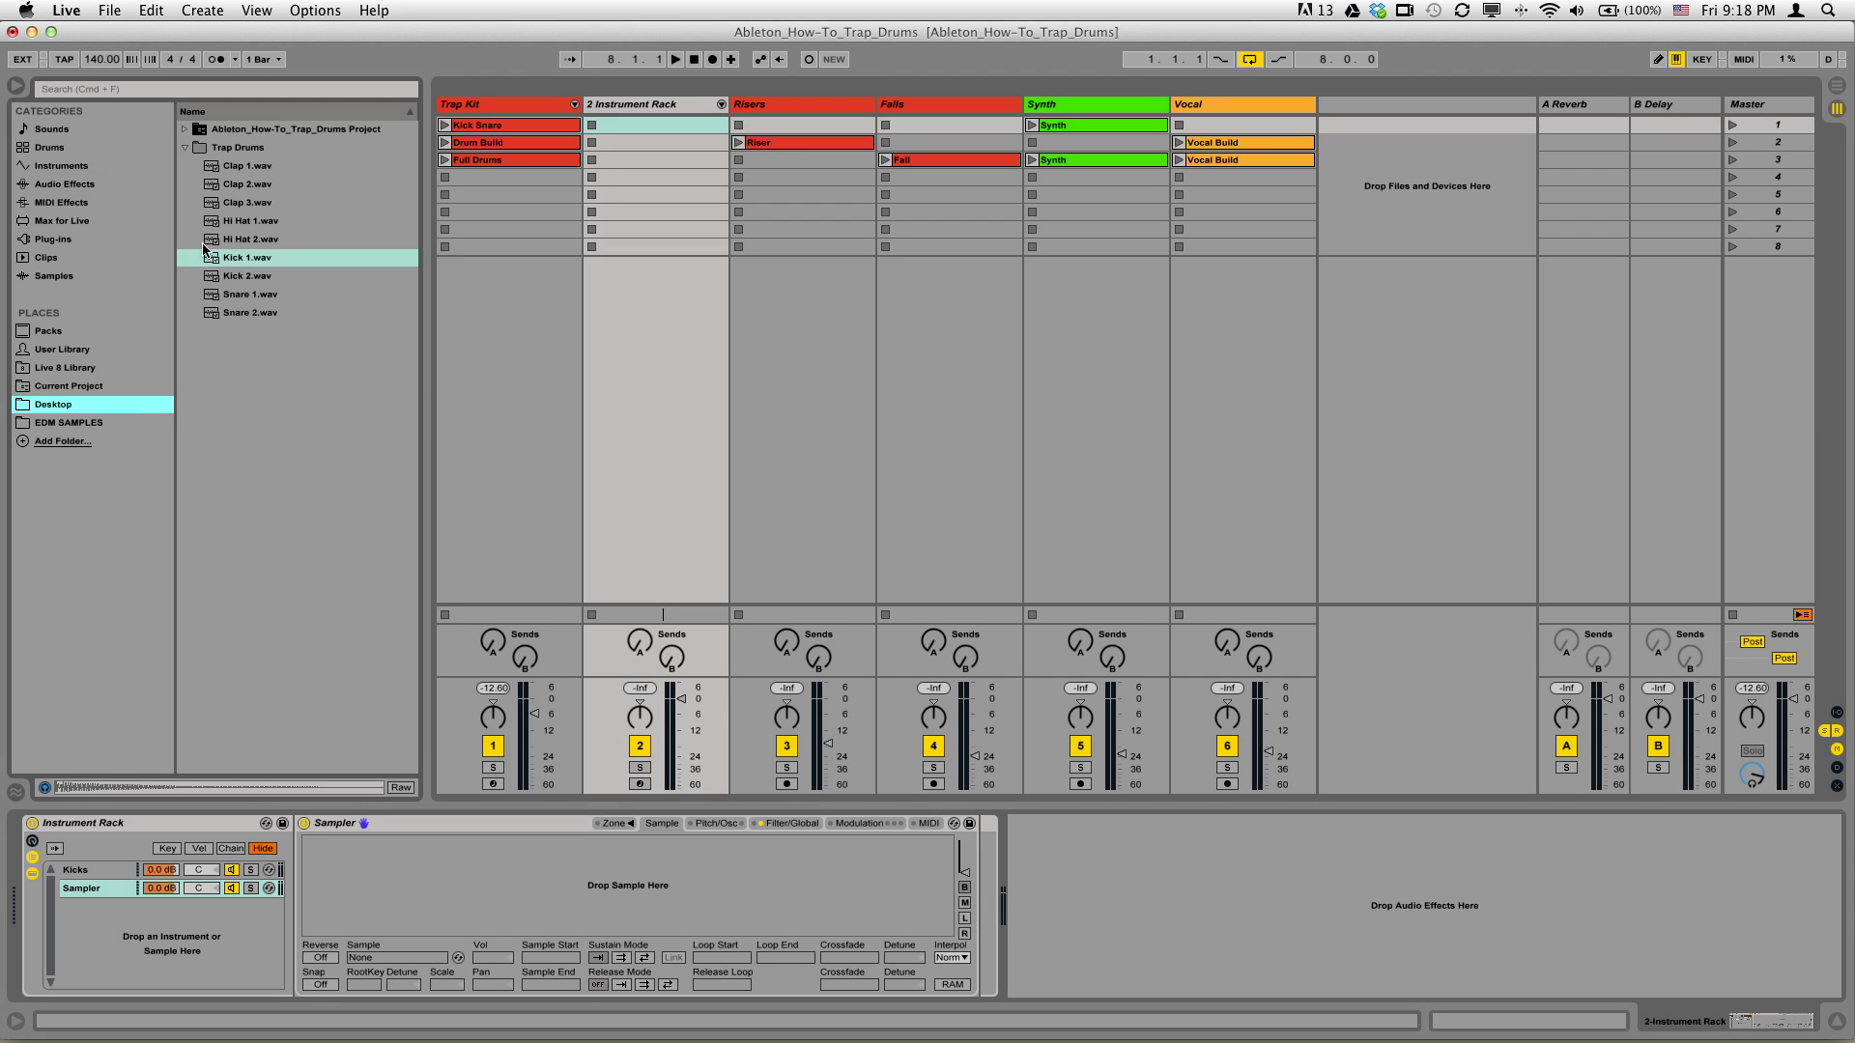
pyautogui.click(241, 314)
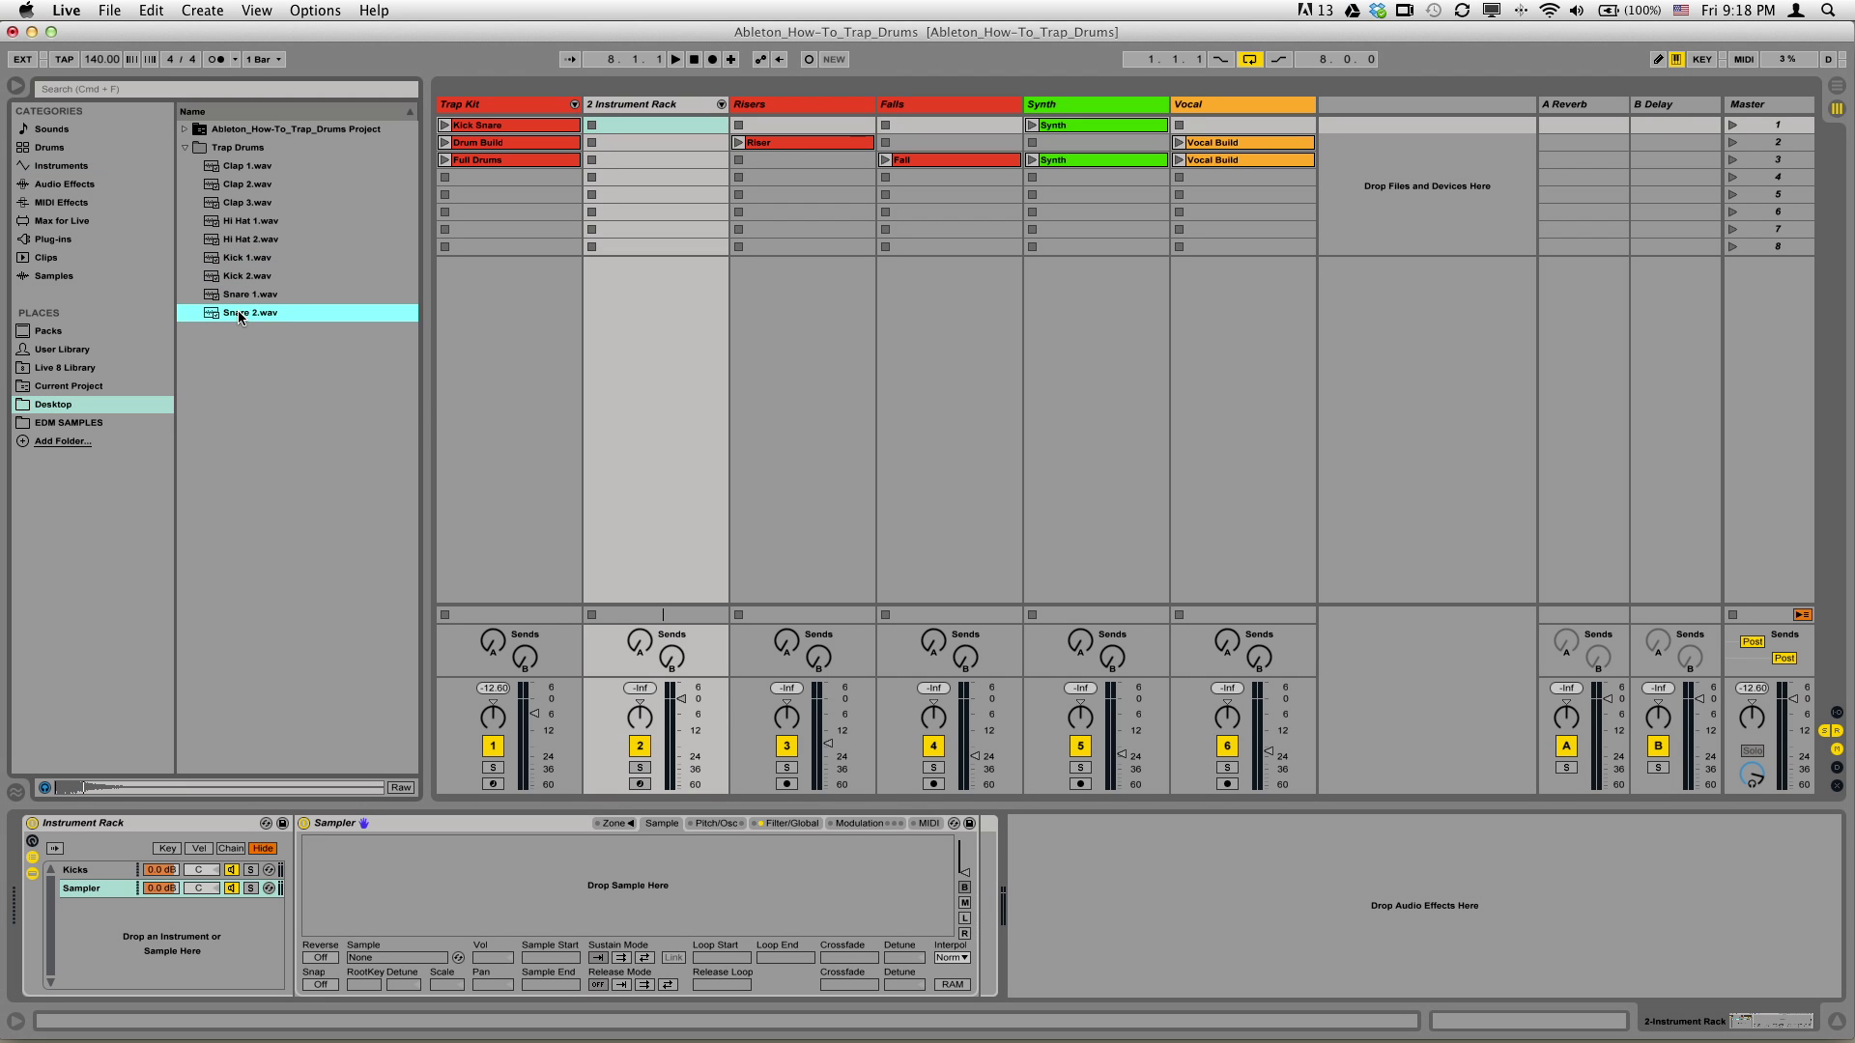
pyautogui.click(237, 295)
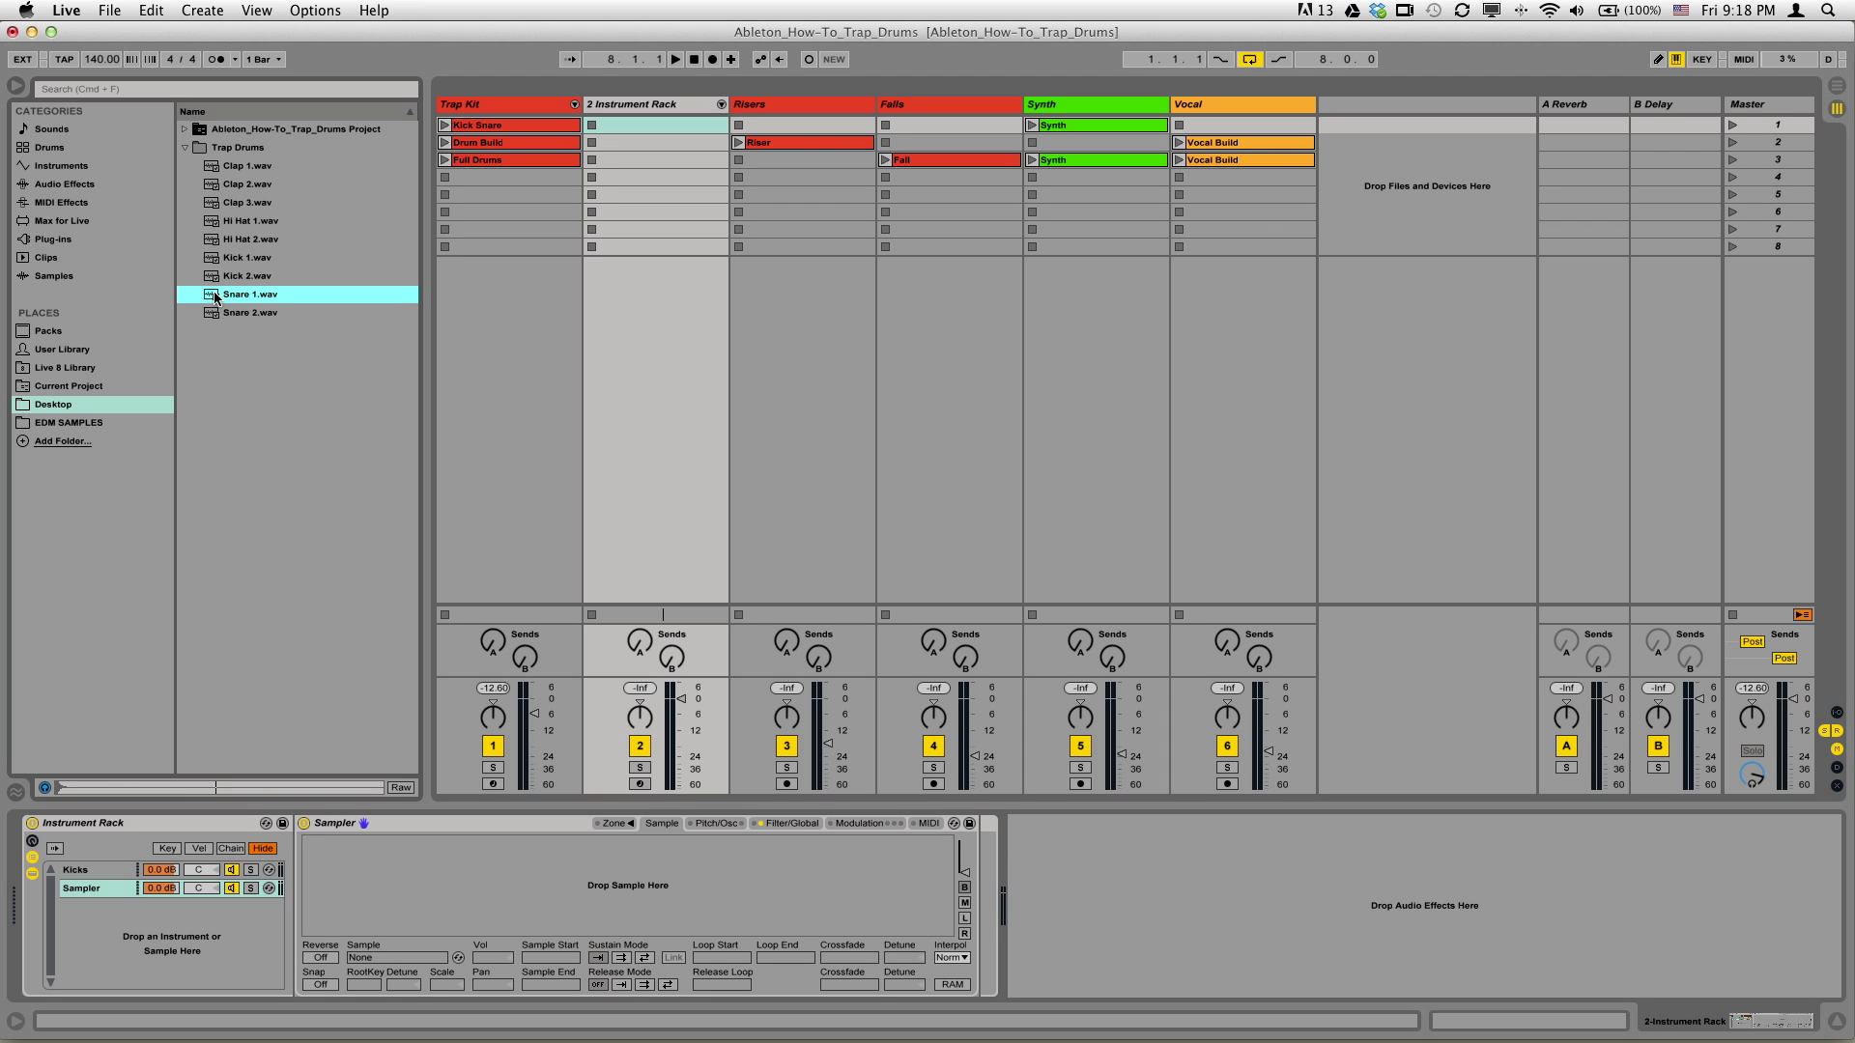
pyautogui.moveTo(212, 297); pyautogui.dragTo(407, 873)
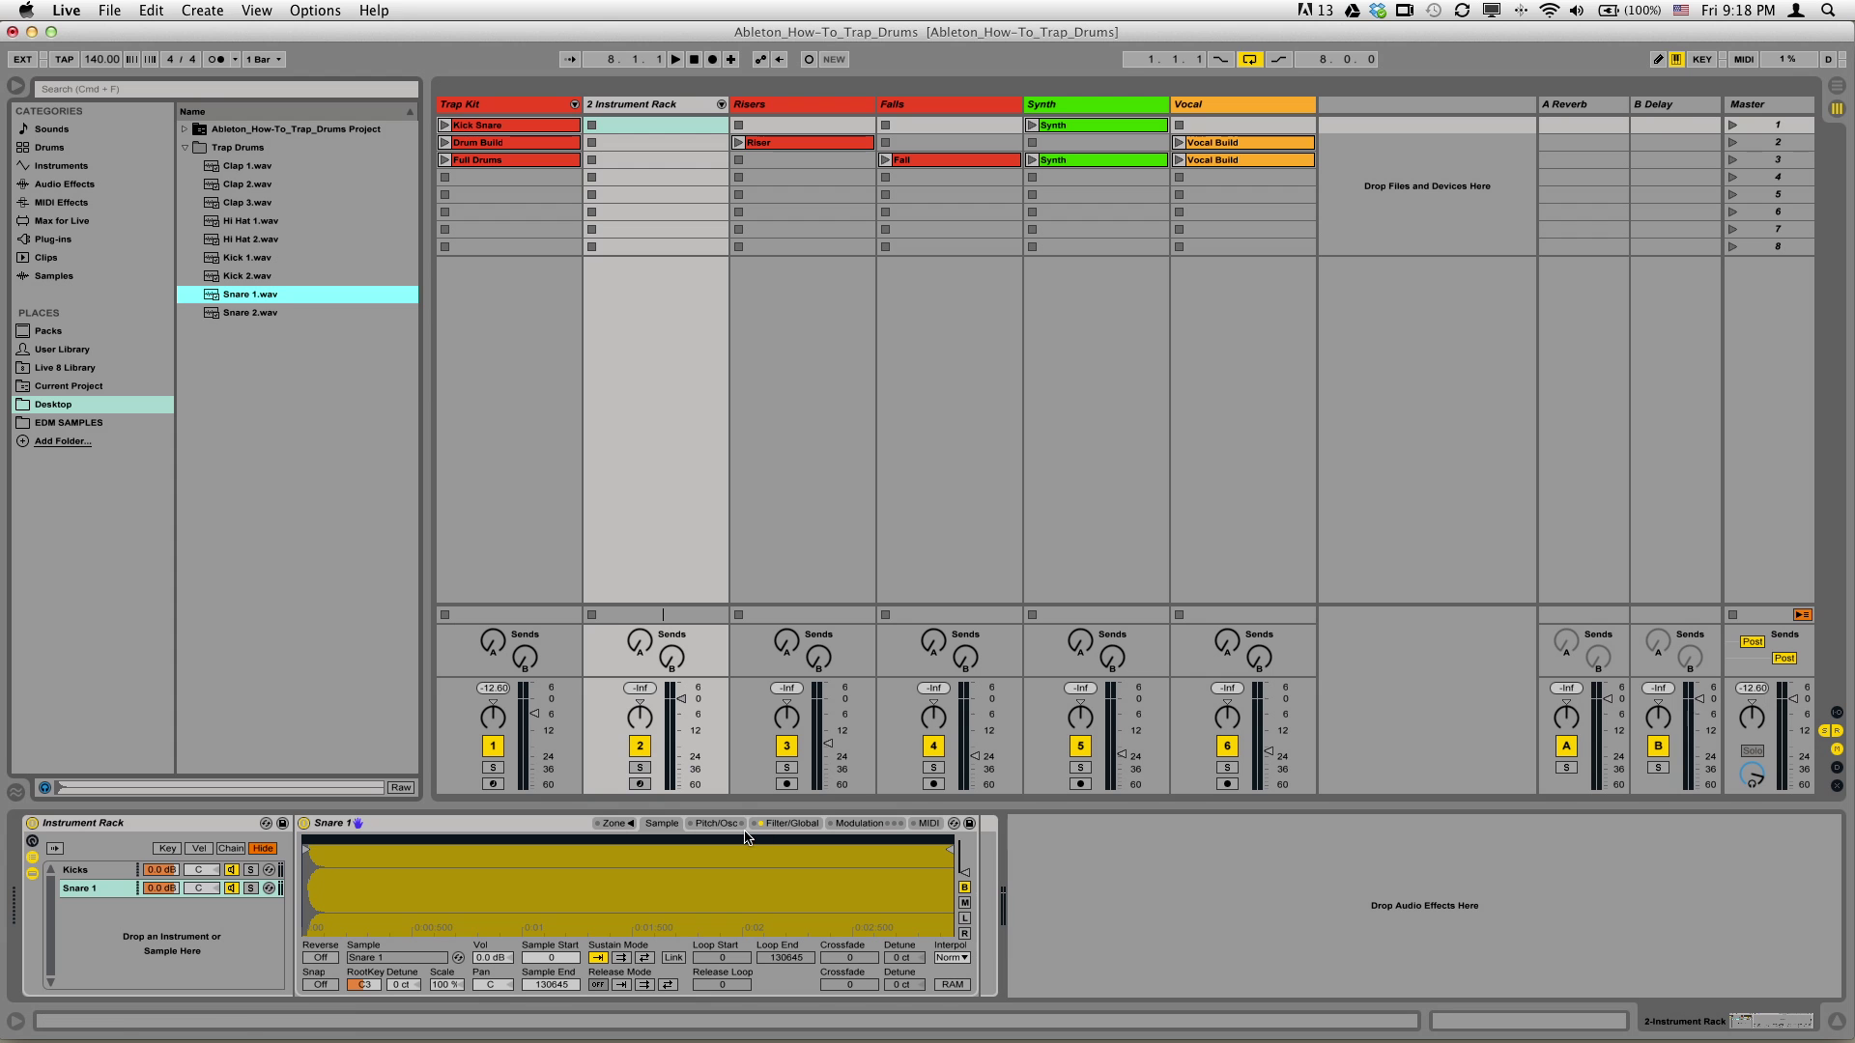
# Narrow the Snare 1 chain's key zone to roughly D3–D4 in the Zone editor.
pyautogui.click(623, 824)
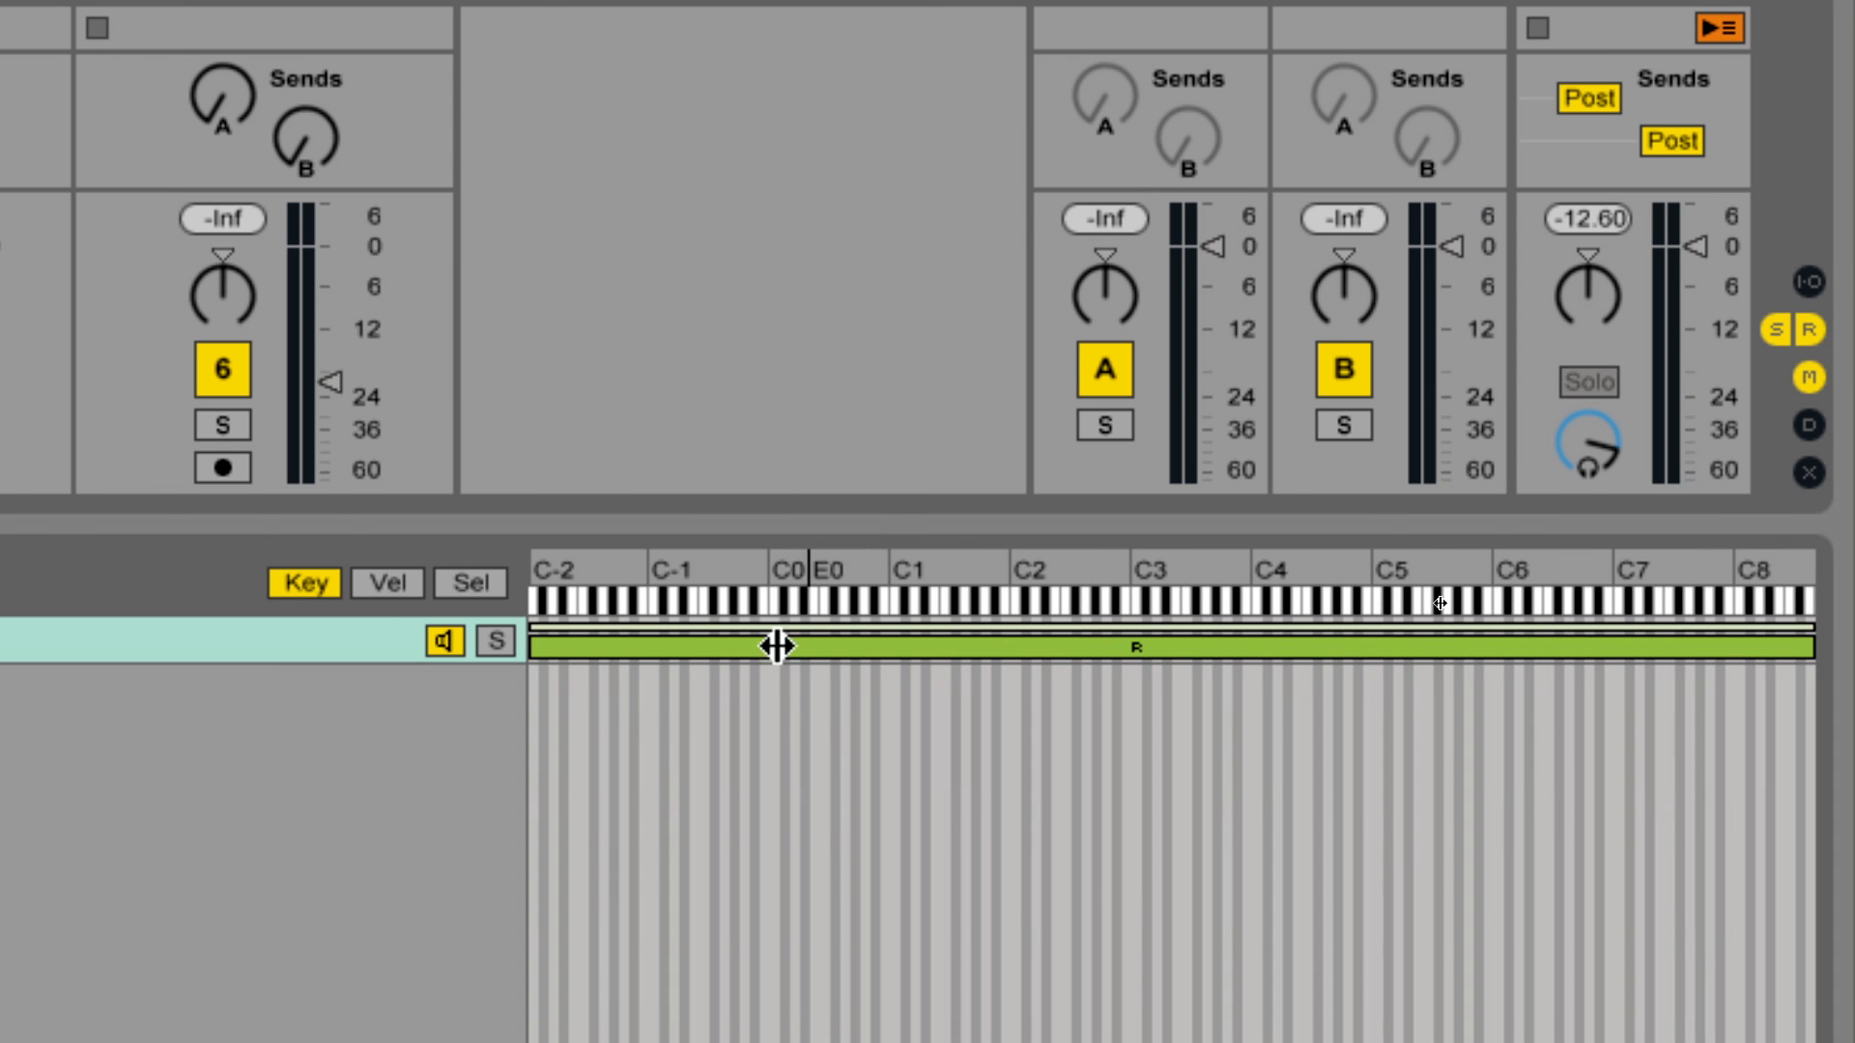
pyautogui.moveTo(776, 646); pyautogui.dragTo(1160, 675)
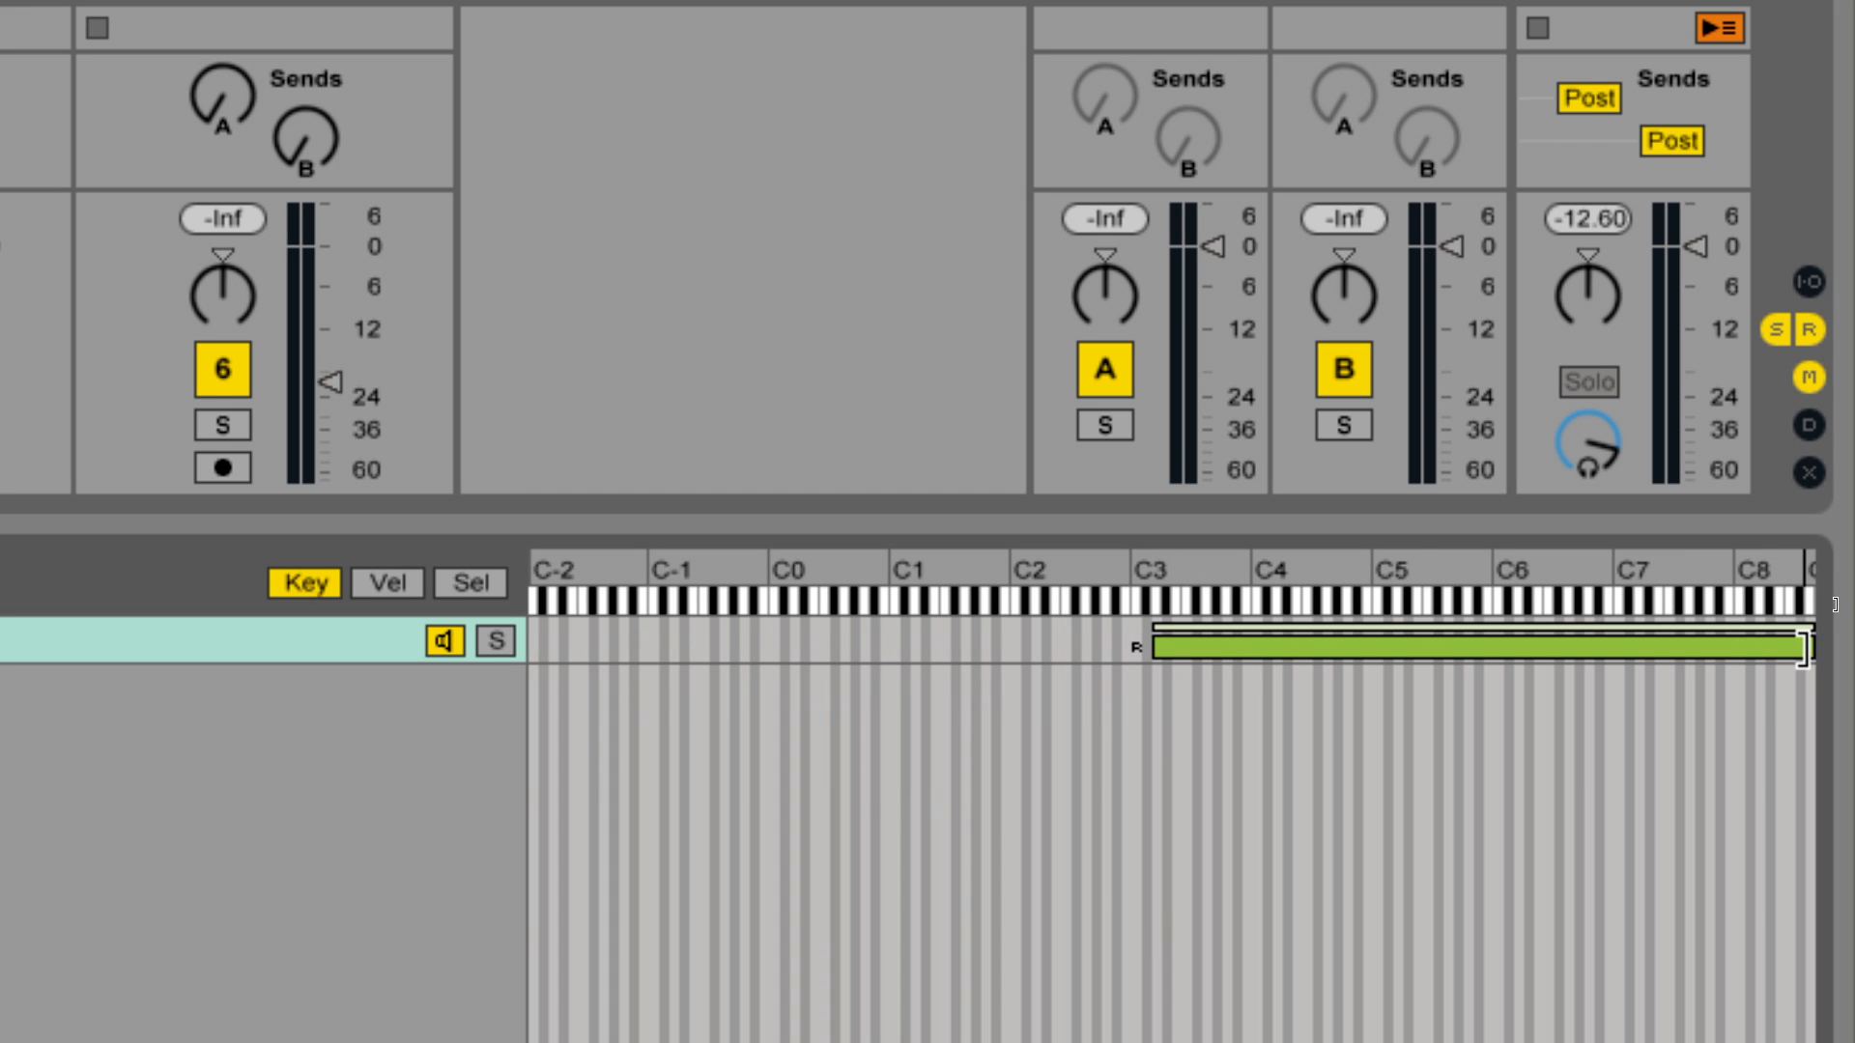
pyautogui.moveTo(1808, 647); pyautogui.dragTo(1294, 647)
pyautogui.moveTo(1640, 602); pyautogui.dragTo(1632, 602)
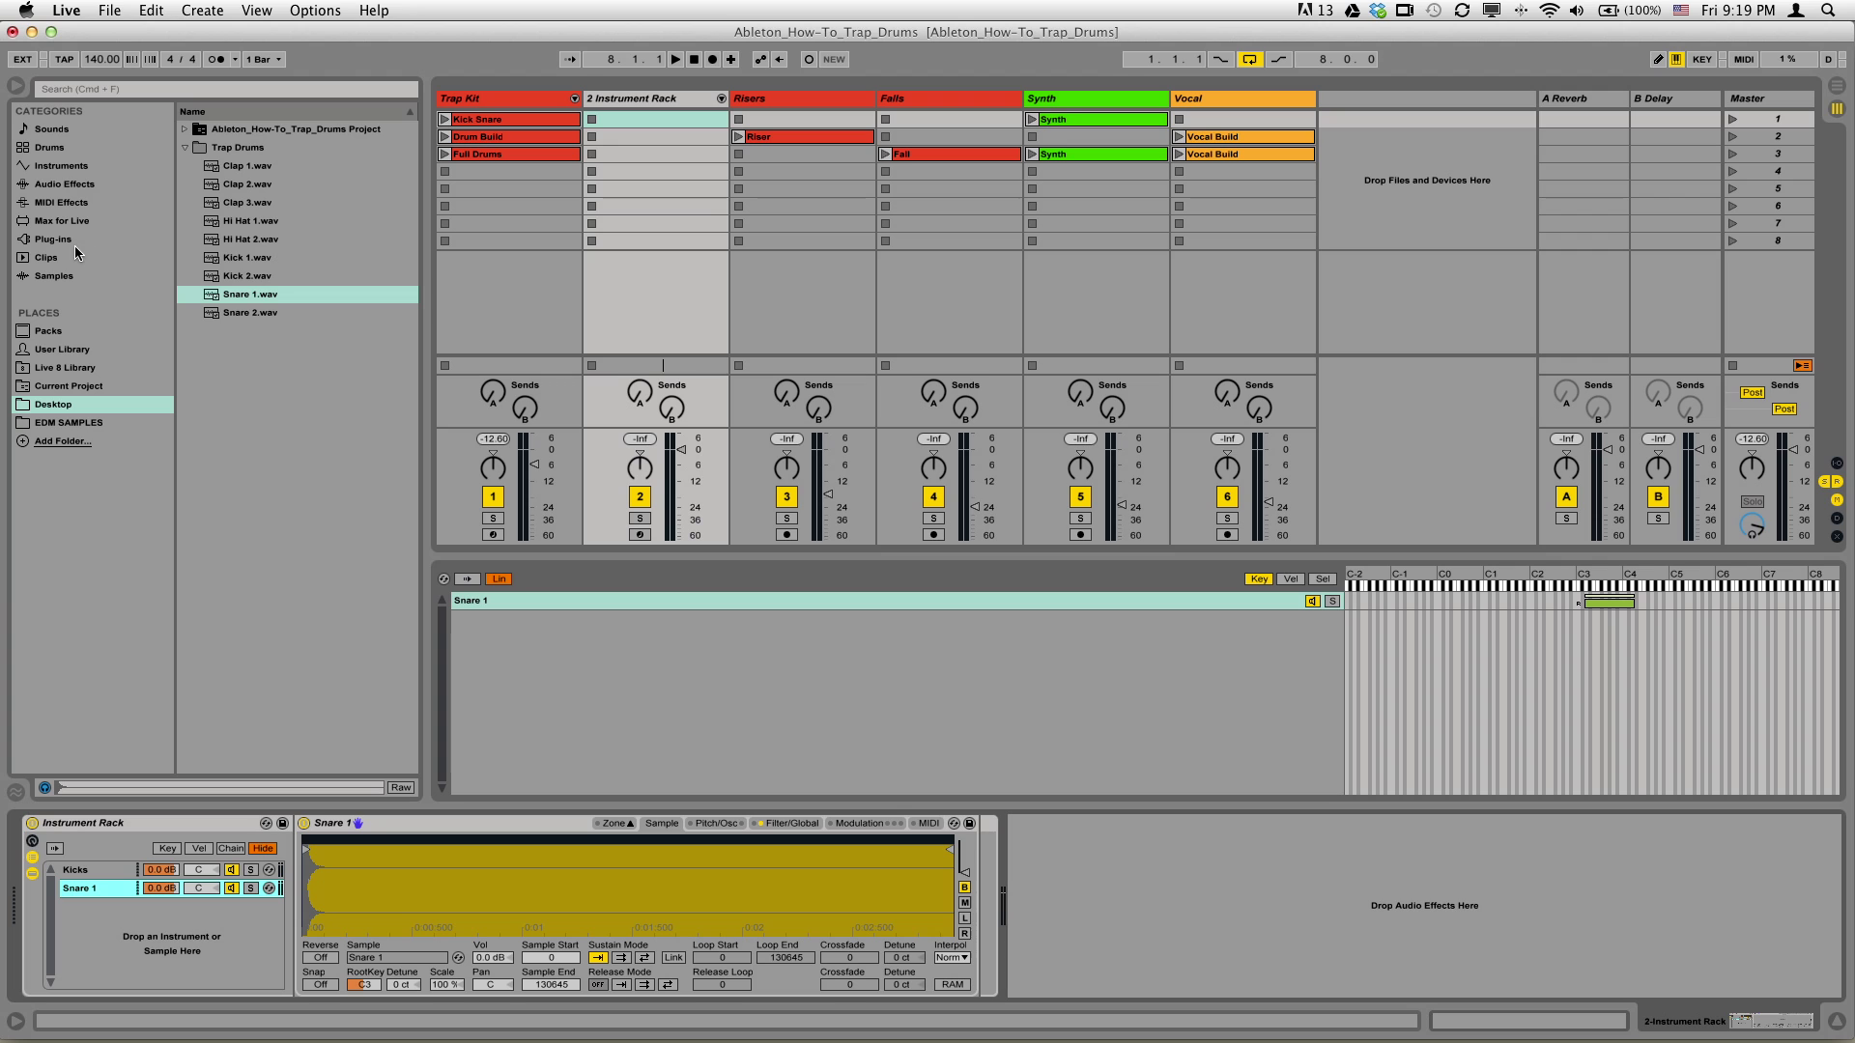
# Add an empty Drum Rack as a third chain below Kicks and Snare 1, then select it.
pyautogui.click(62, 169)
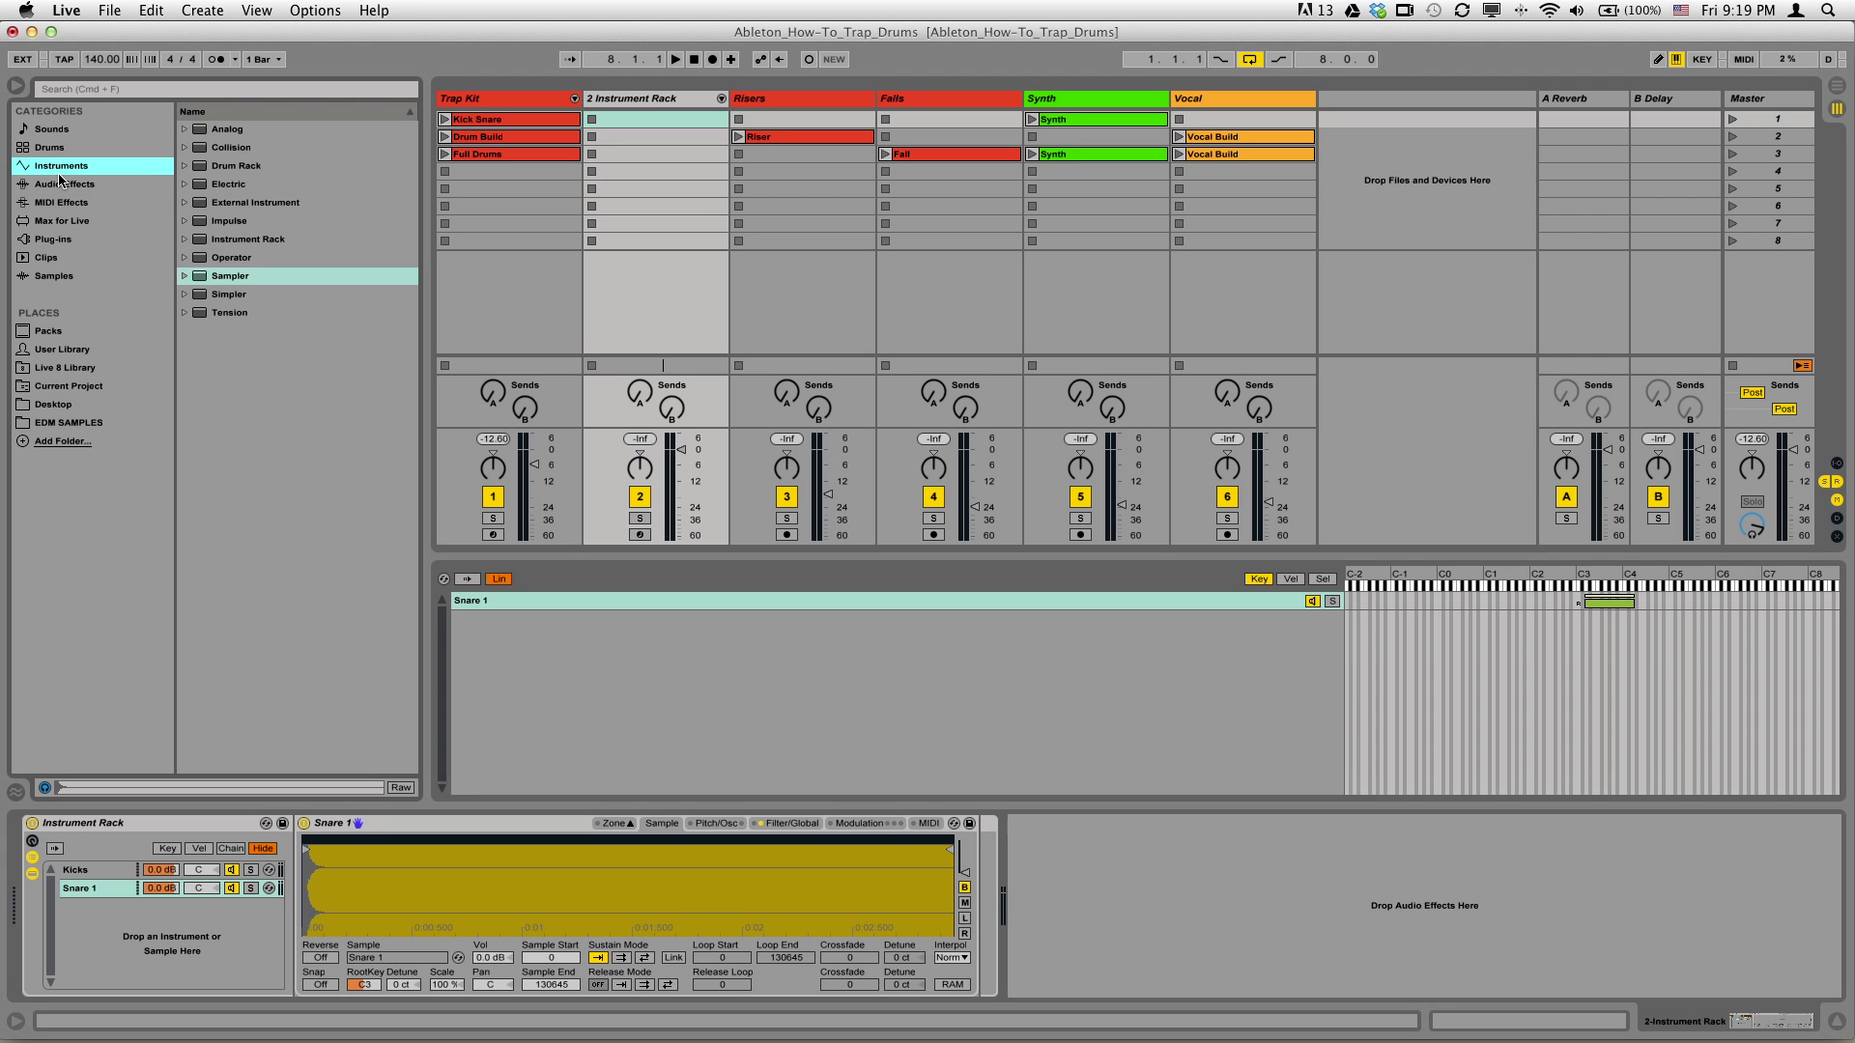
pyautogui.click(204, 166)
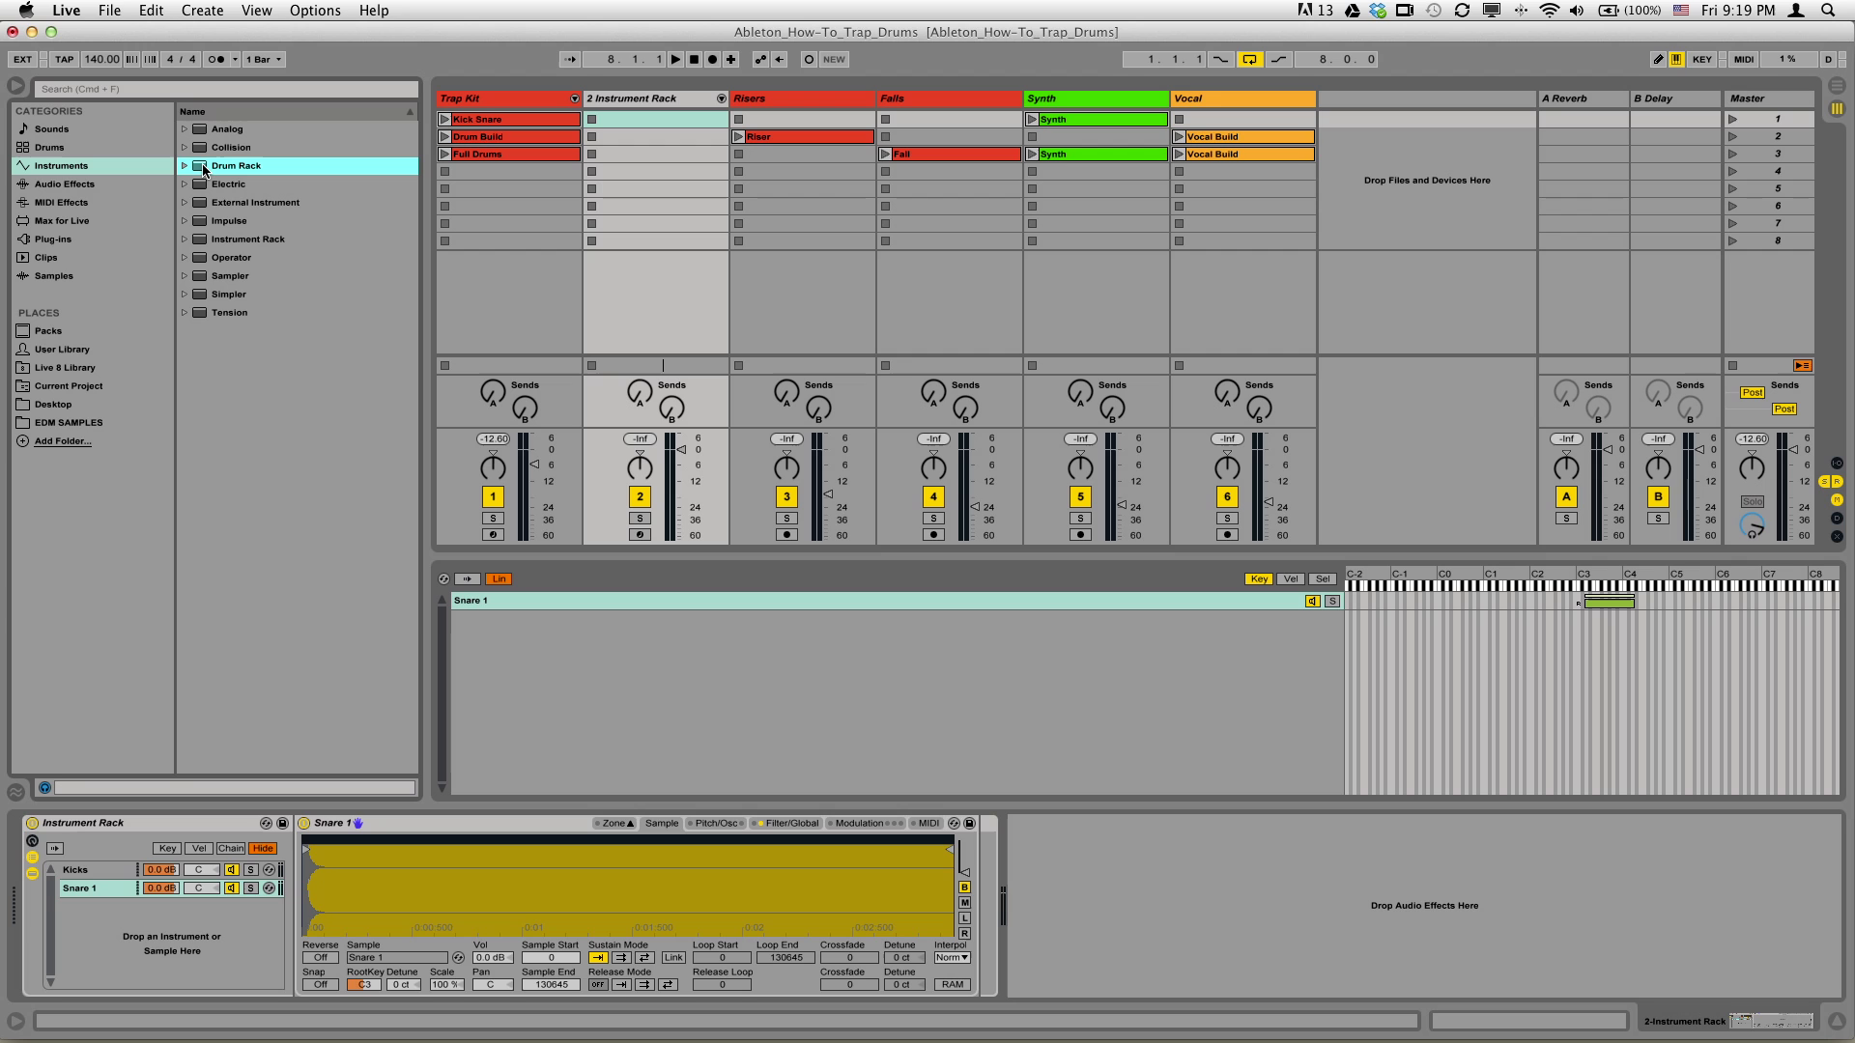
pyautogui.moveTo(204, 172); pyautogui.dragTo(200, 932)
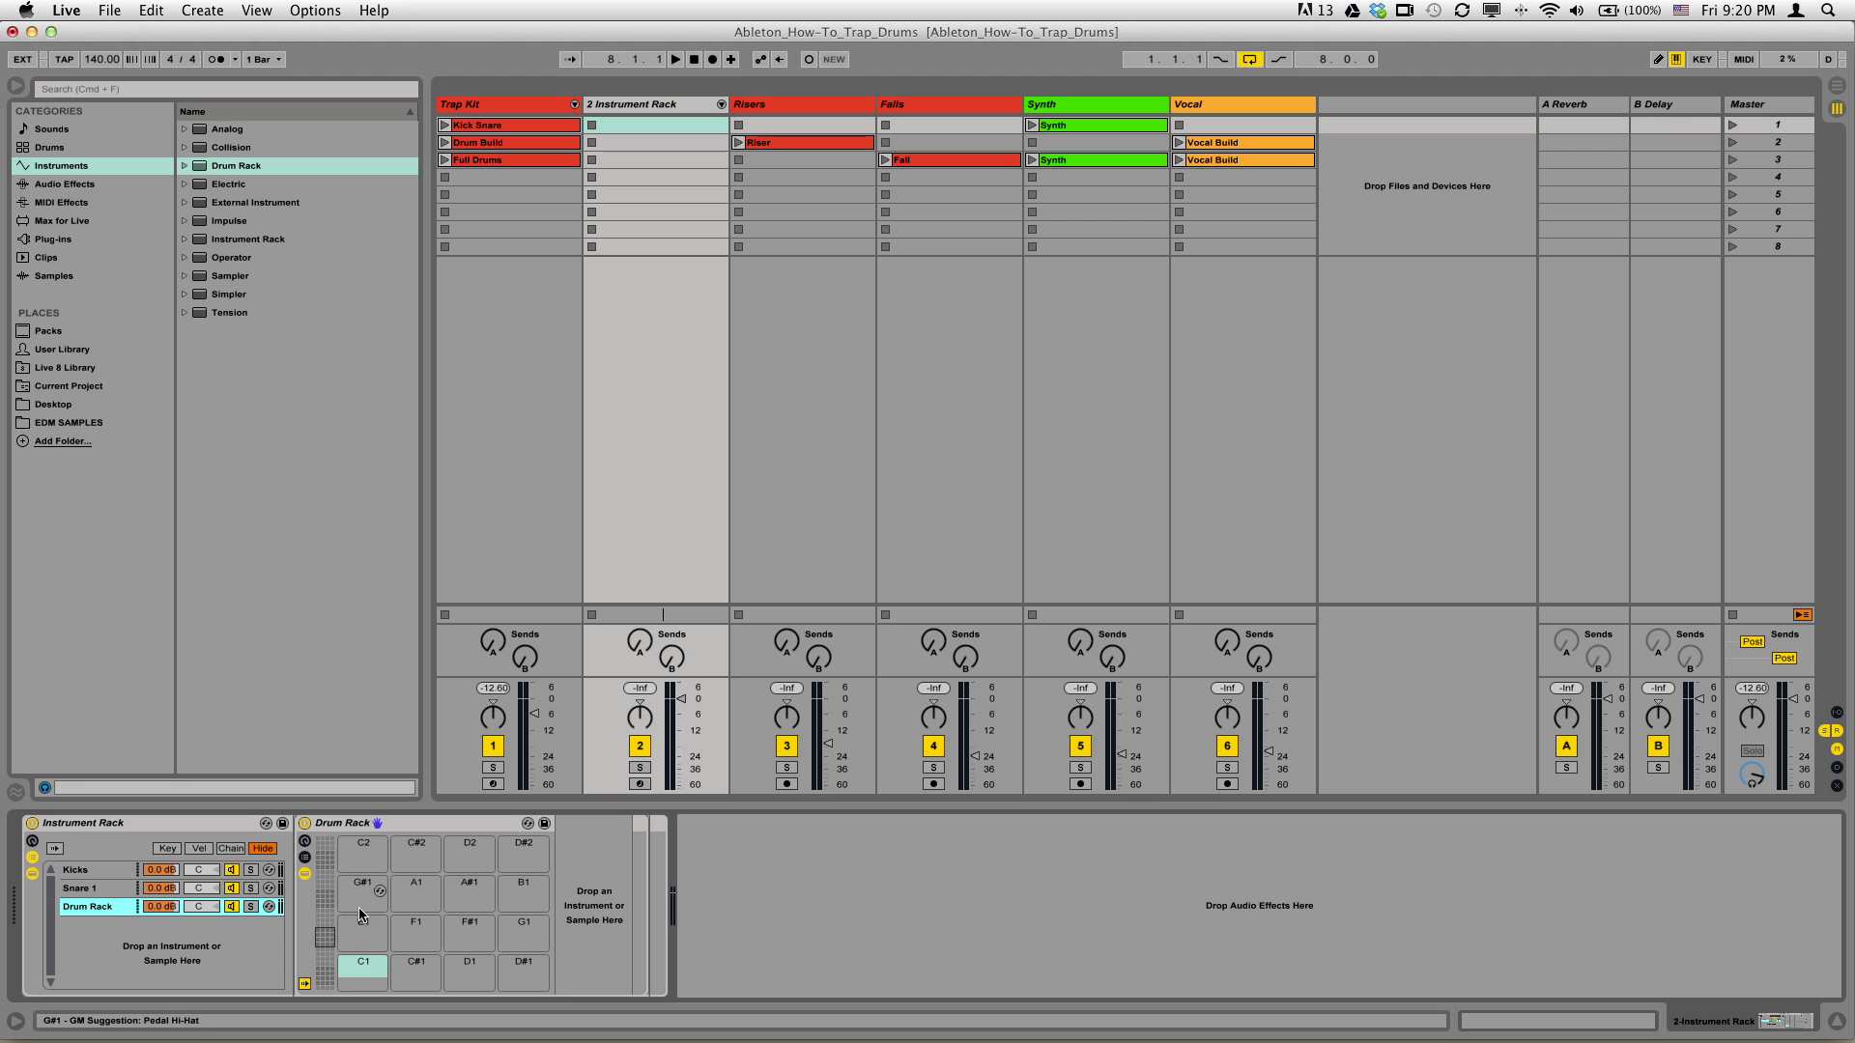
pyautogui.click(113, 890)
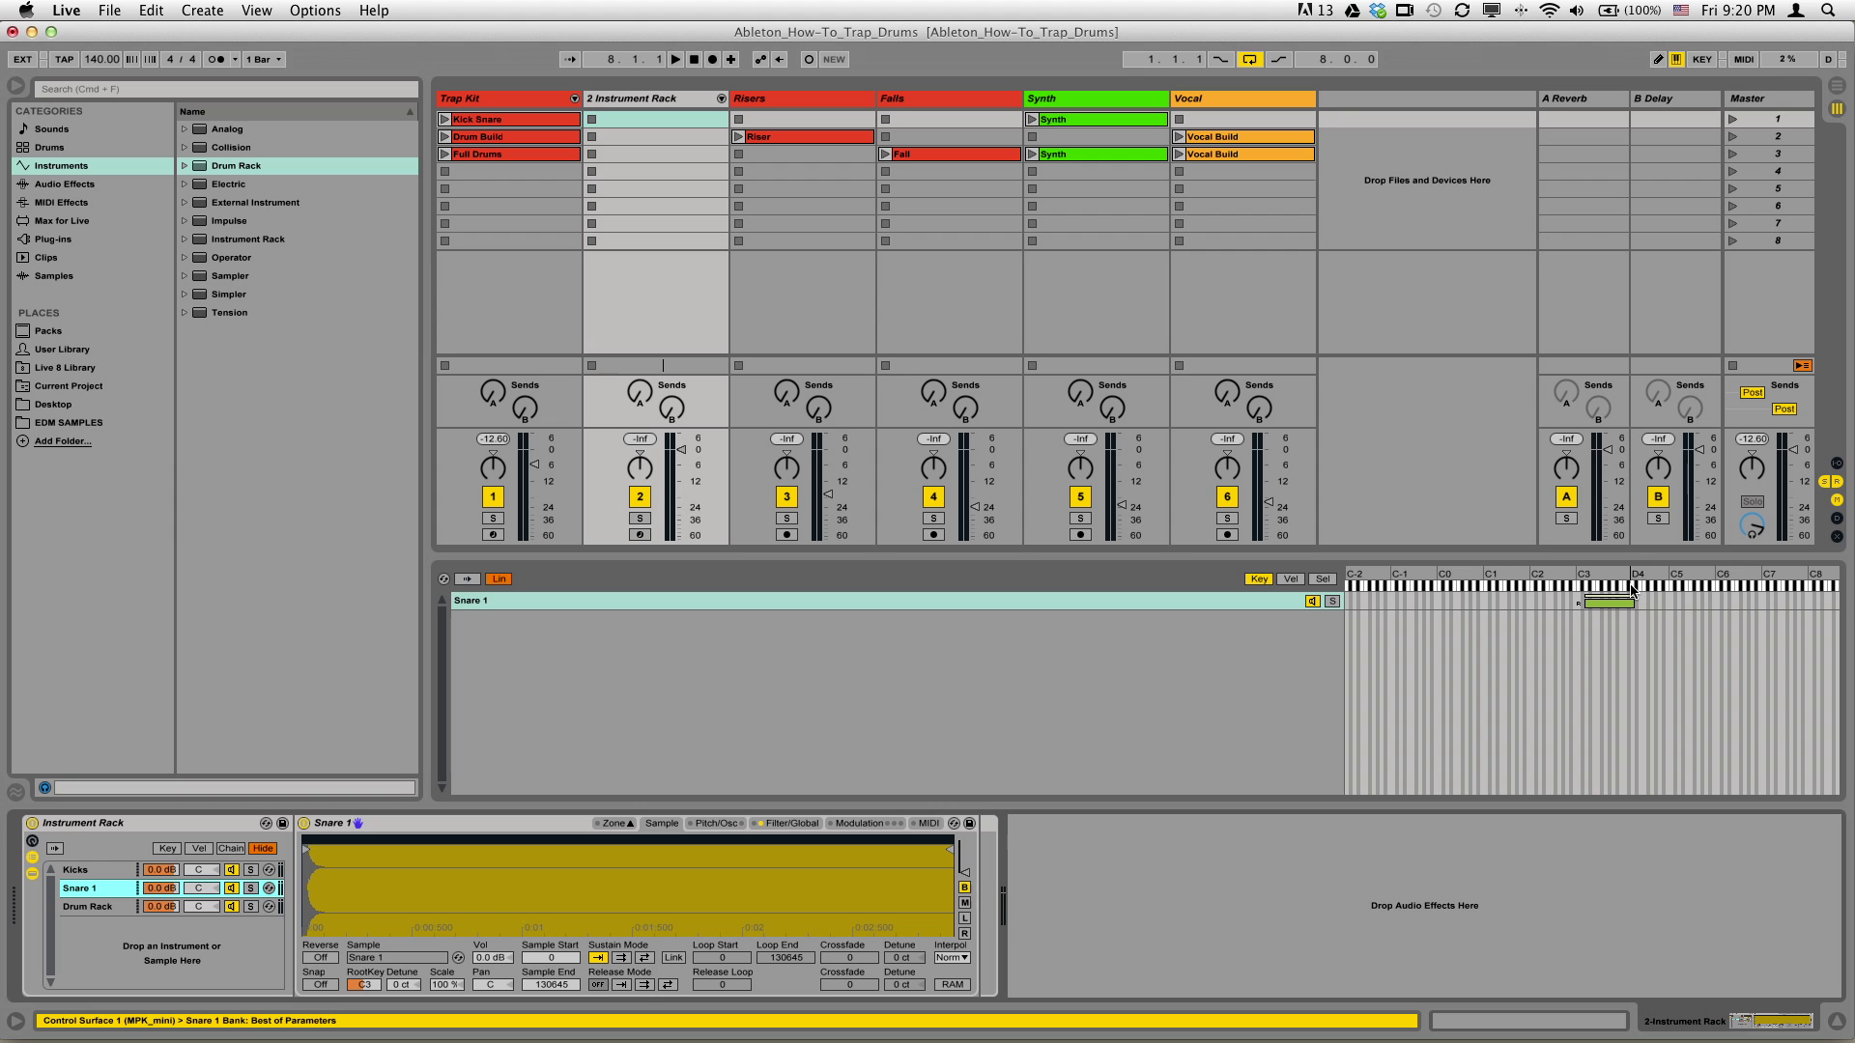
pyautogui.click(104, 906)
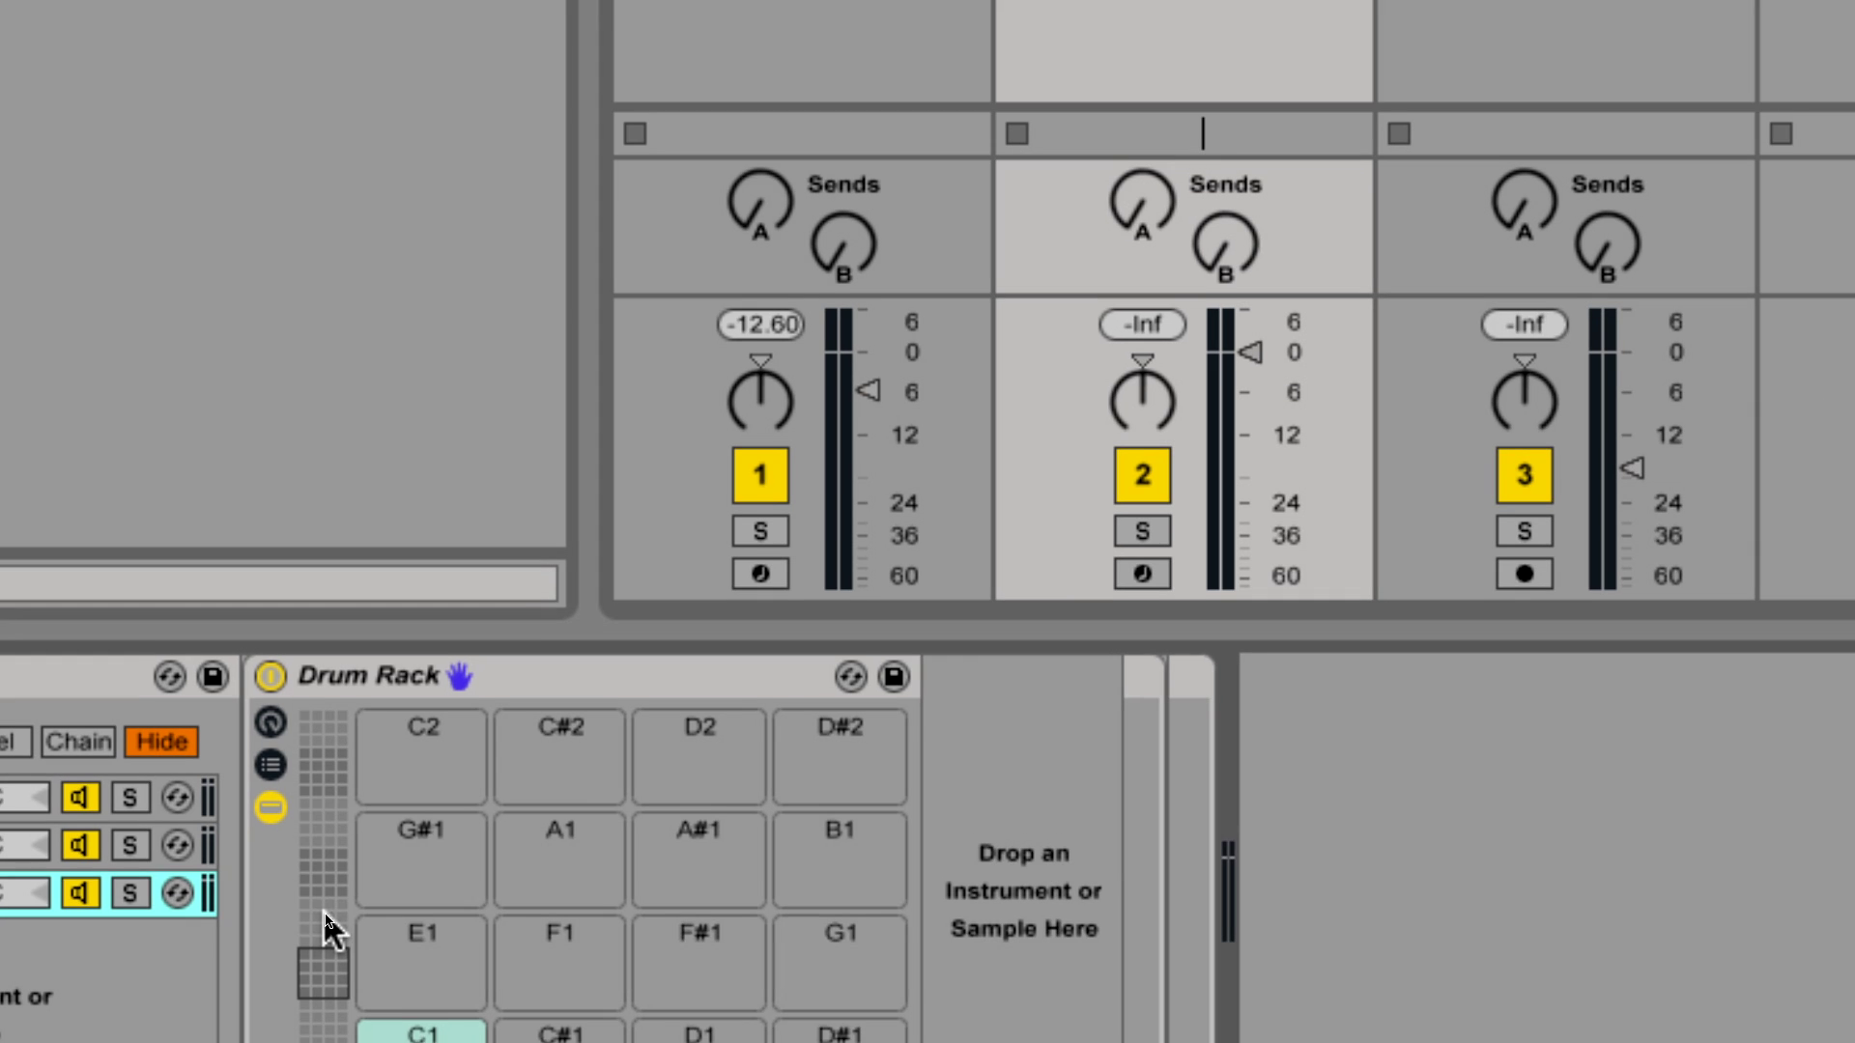
pyautogui.moveTo(326, 921); pyautogui.dragTo(327, 894)
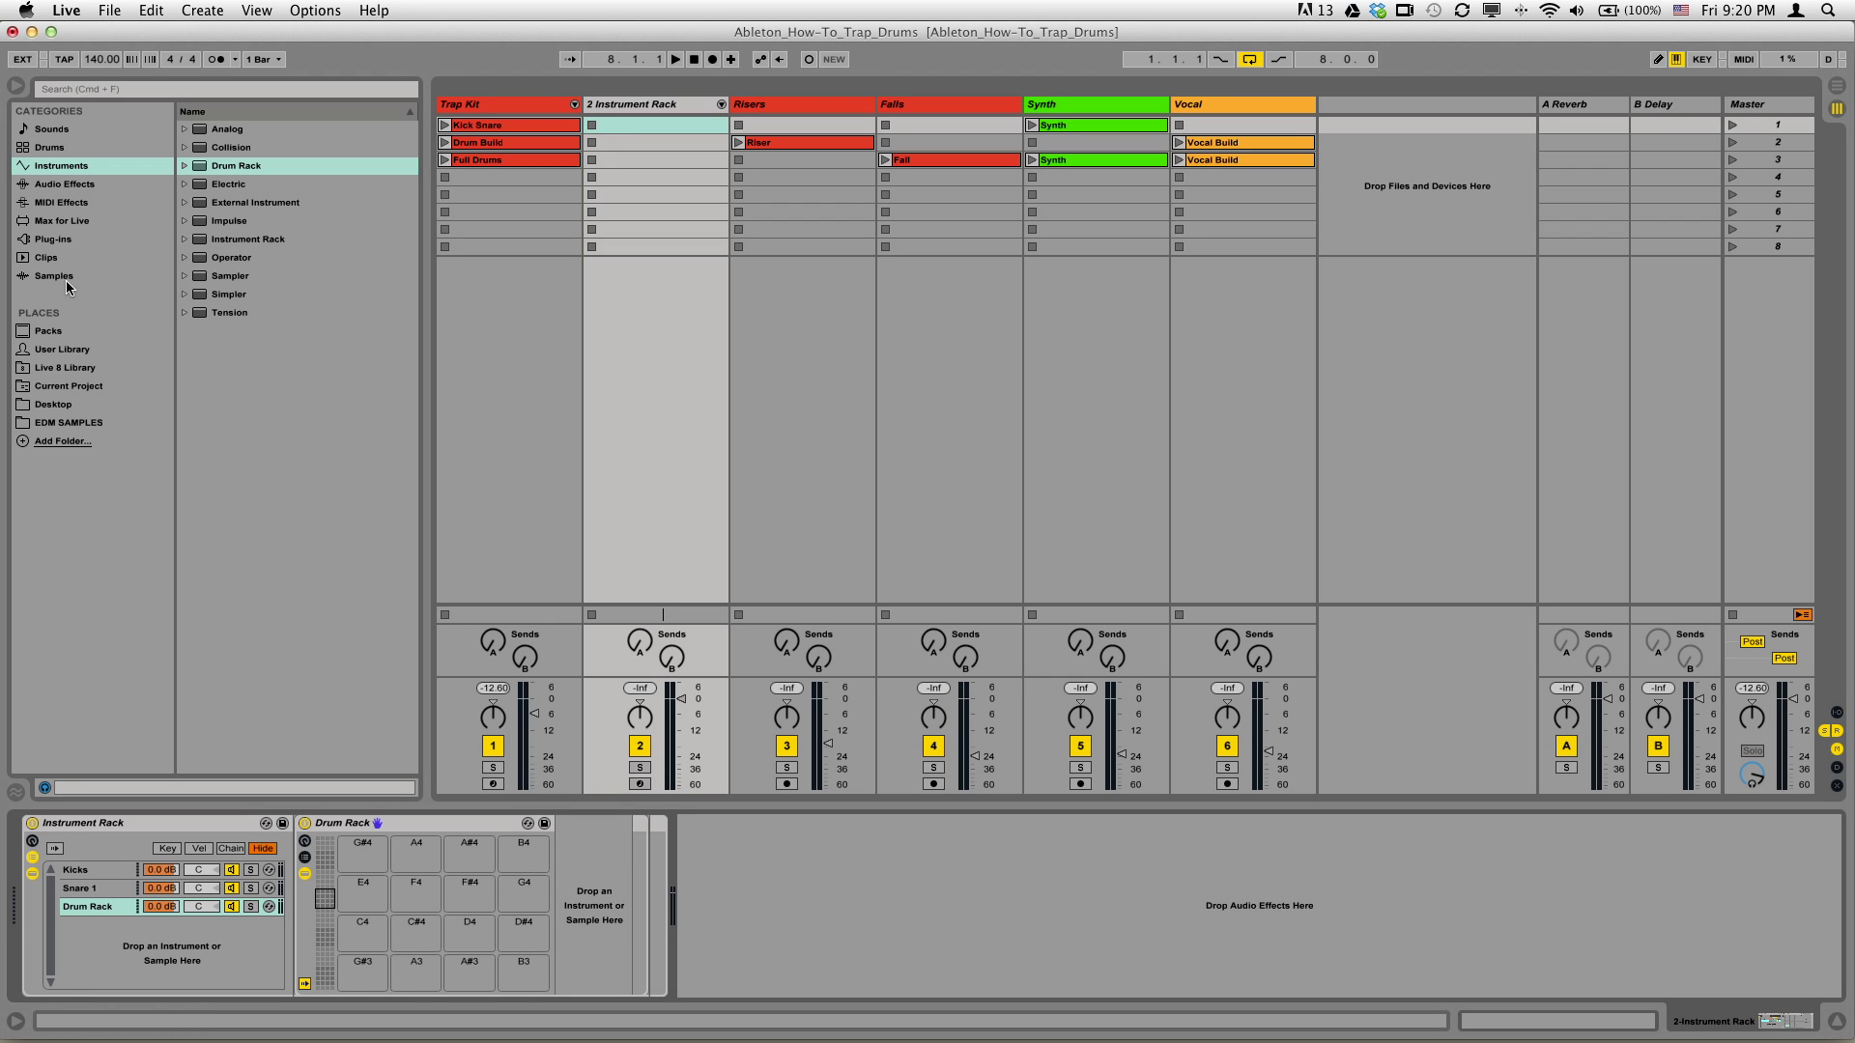
# Preview the Desktop hi-hat samples, load Hi Hat 1.wav onto the E4 pad and audition it.
pyautogui.click(60, 405)
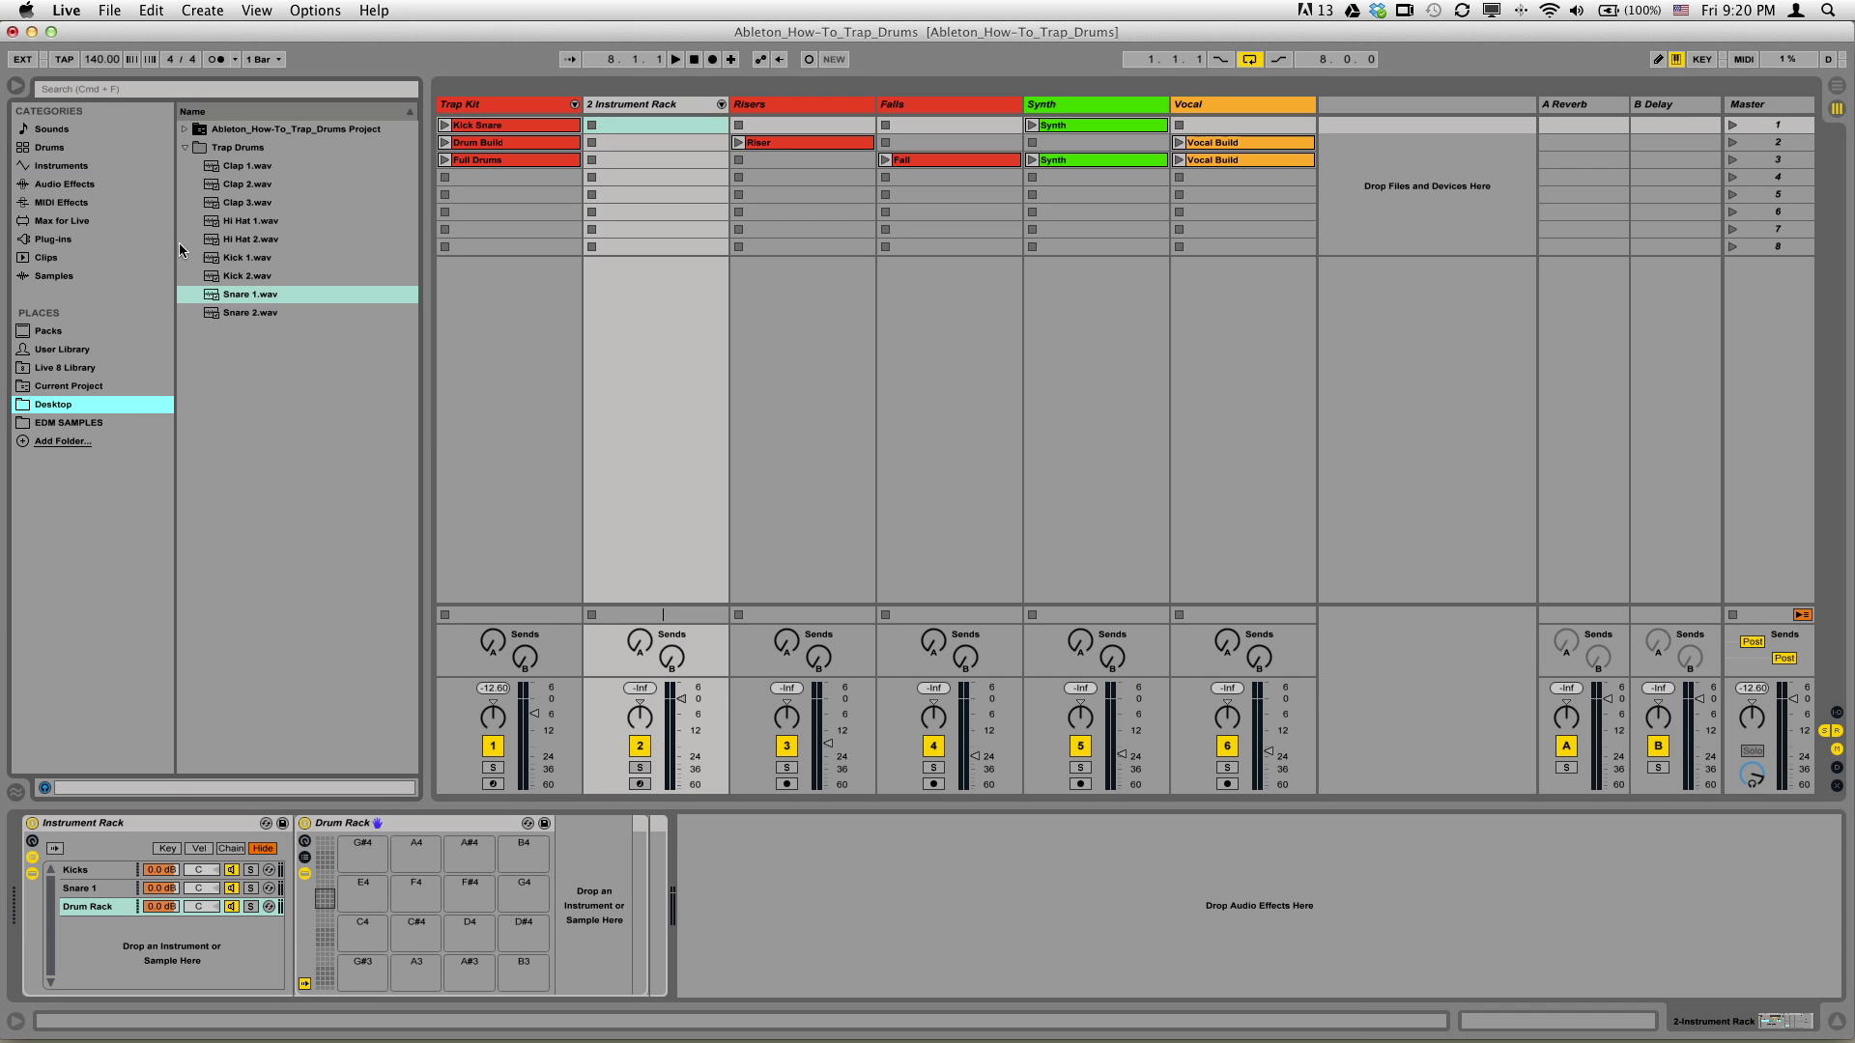
pyautogui.click(234, 222)
pyautogui.click(234, 240)
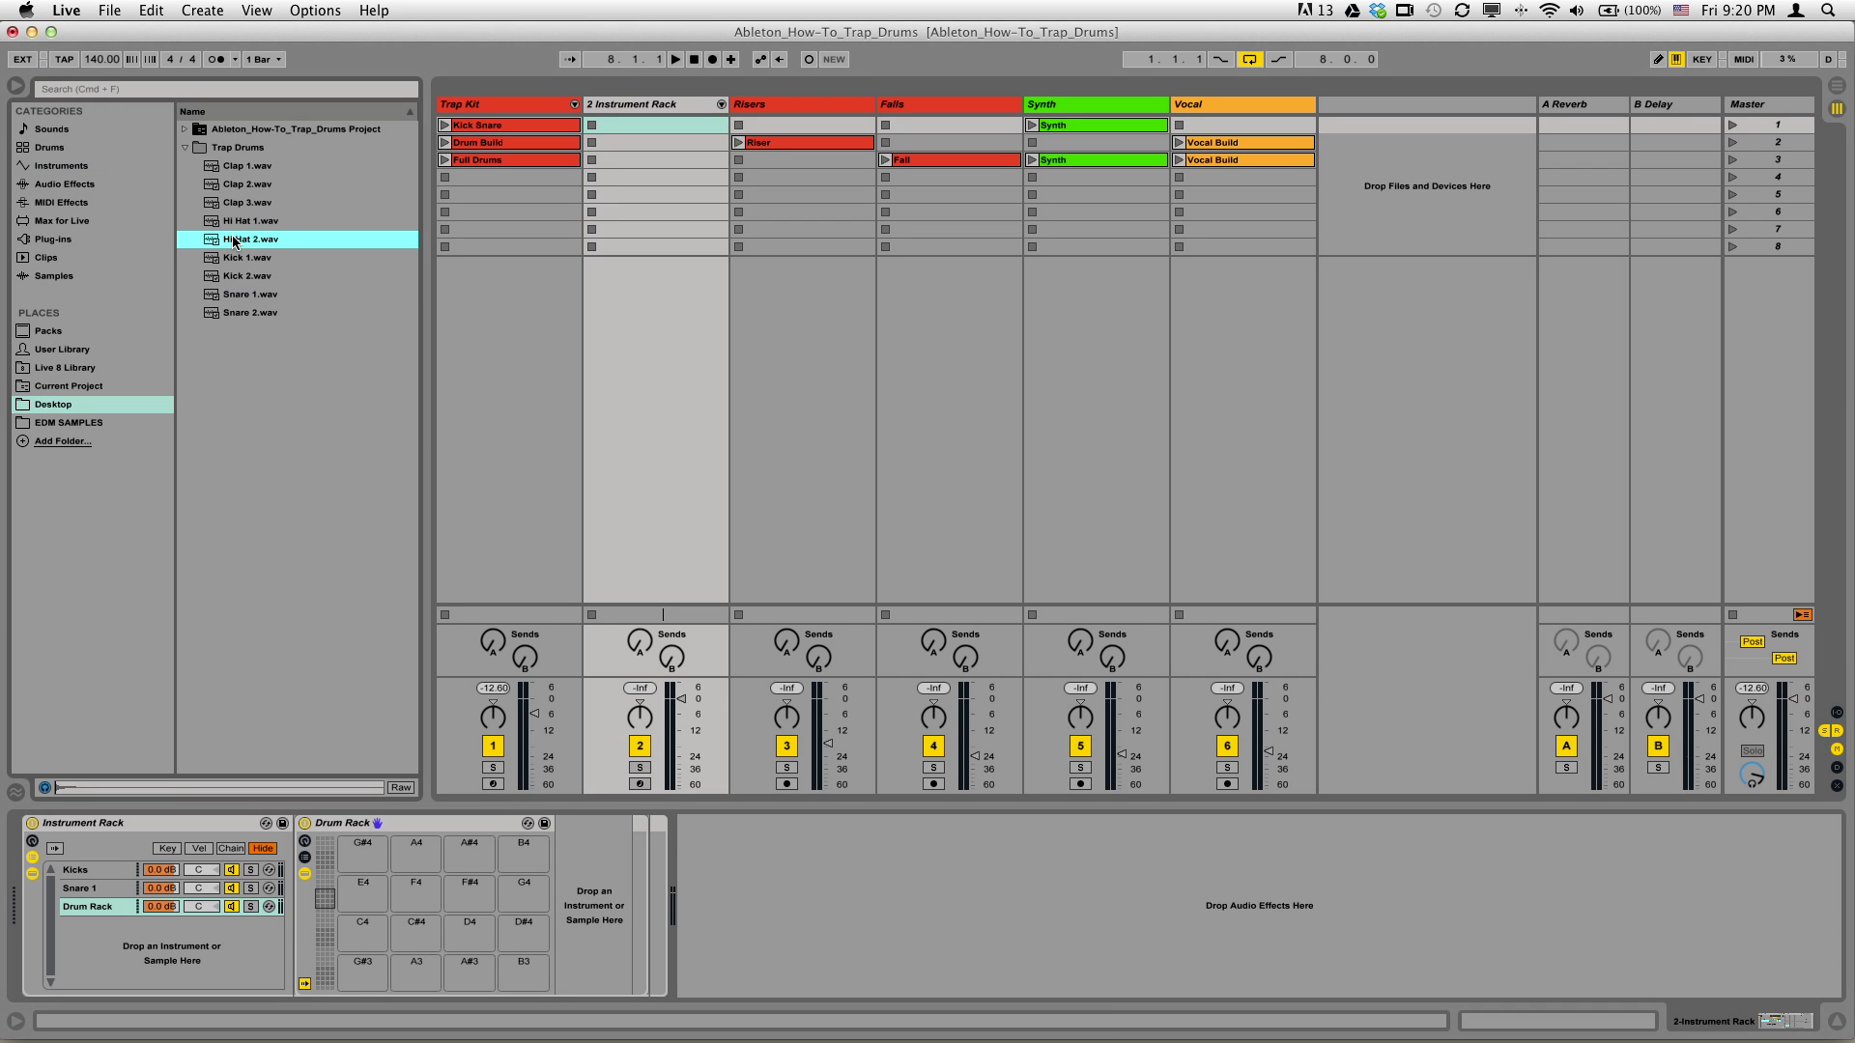
pyautogui.click(233, 226)
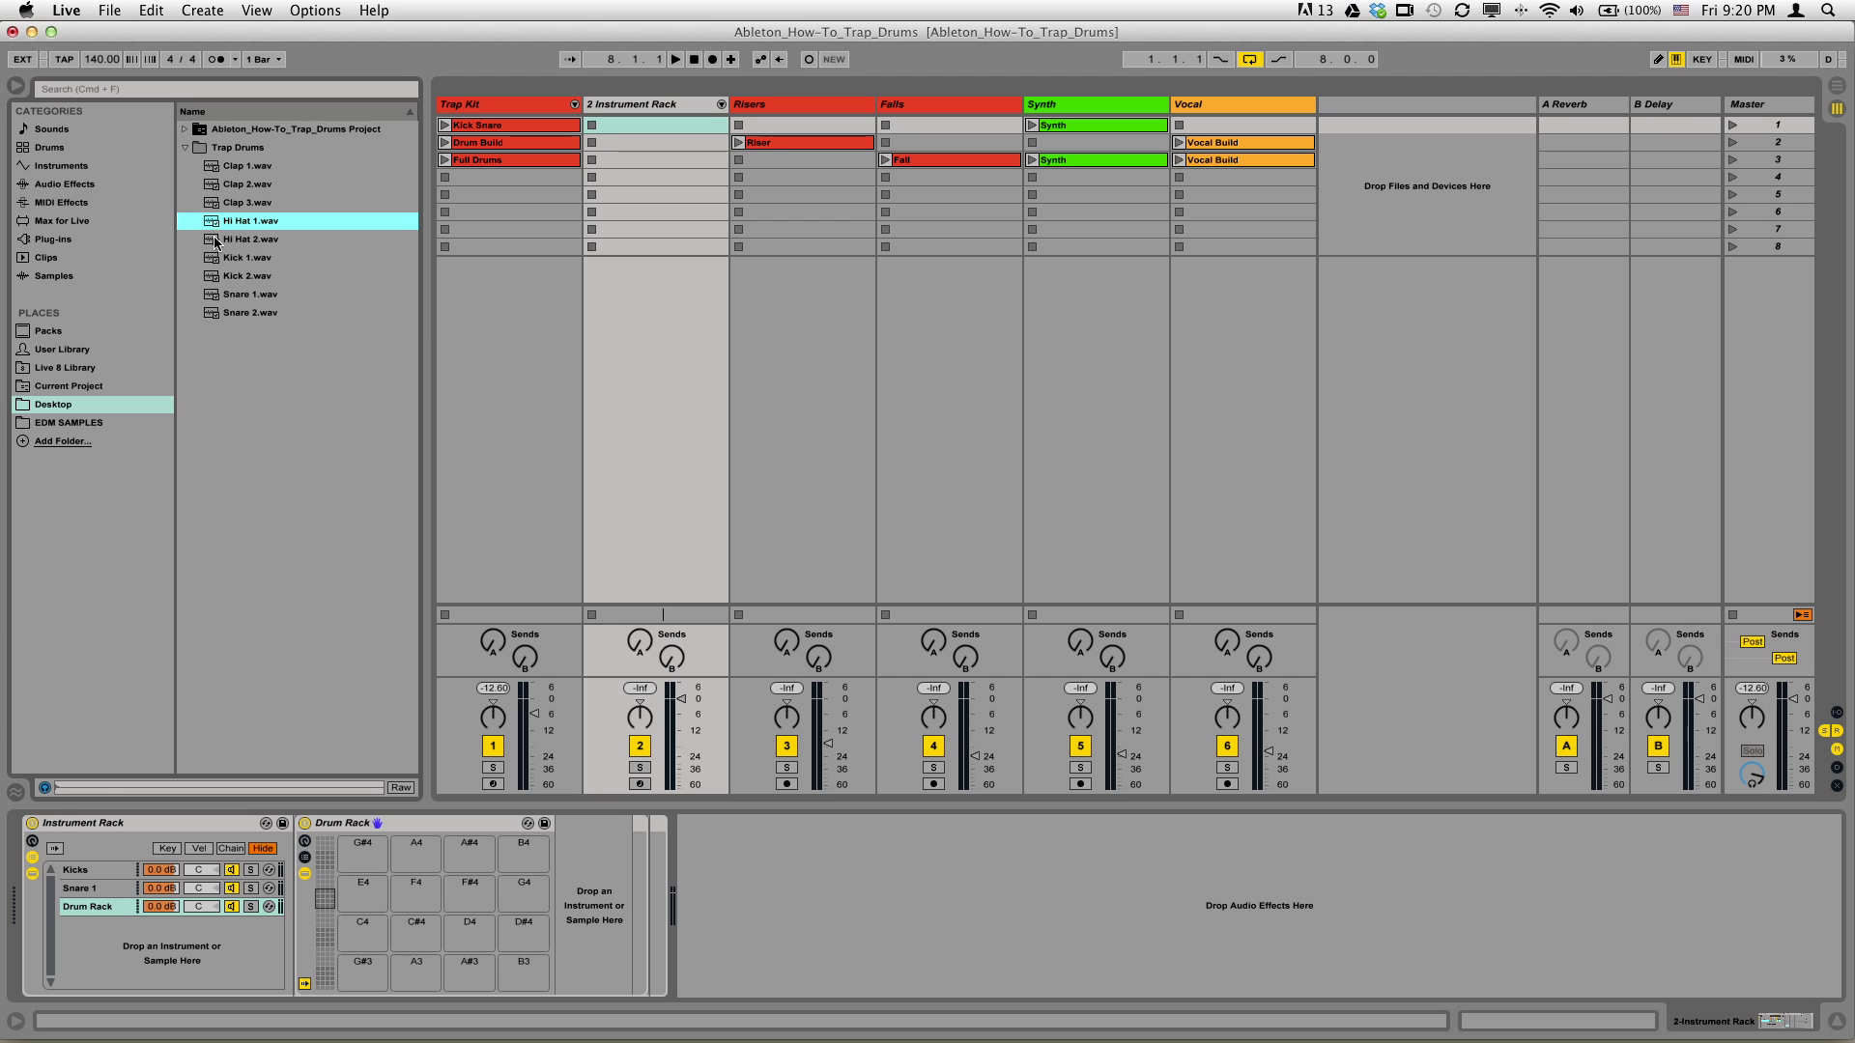
pyautogui.click(357, 772)
pyautogui.moveTo(251, 221); pyautogui.dragTo(364, 889)
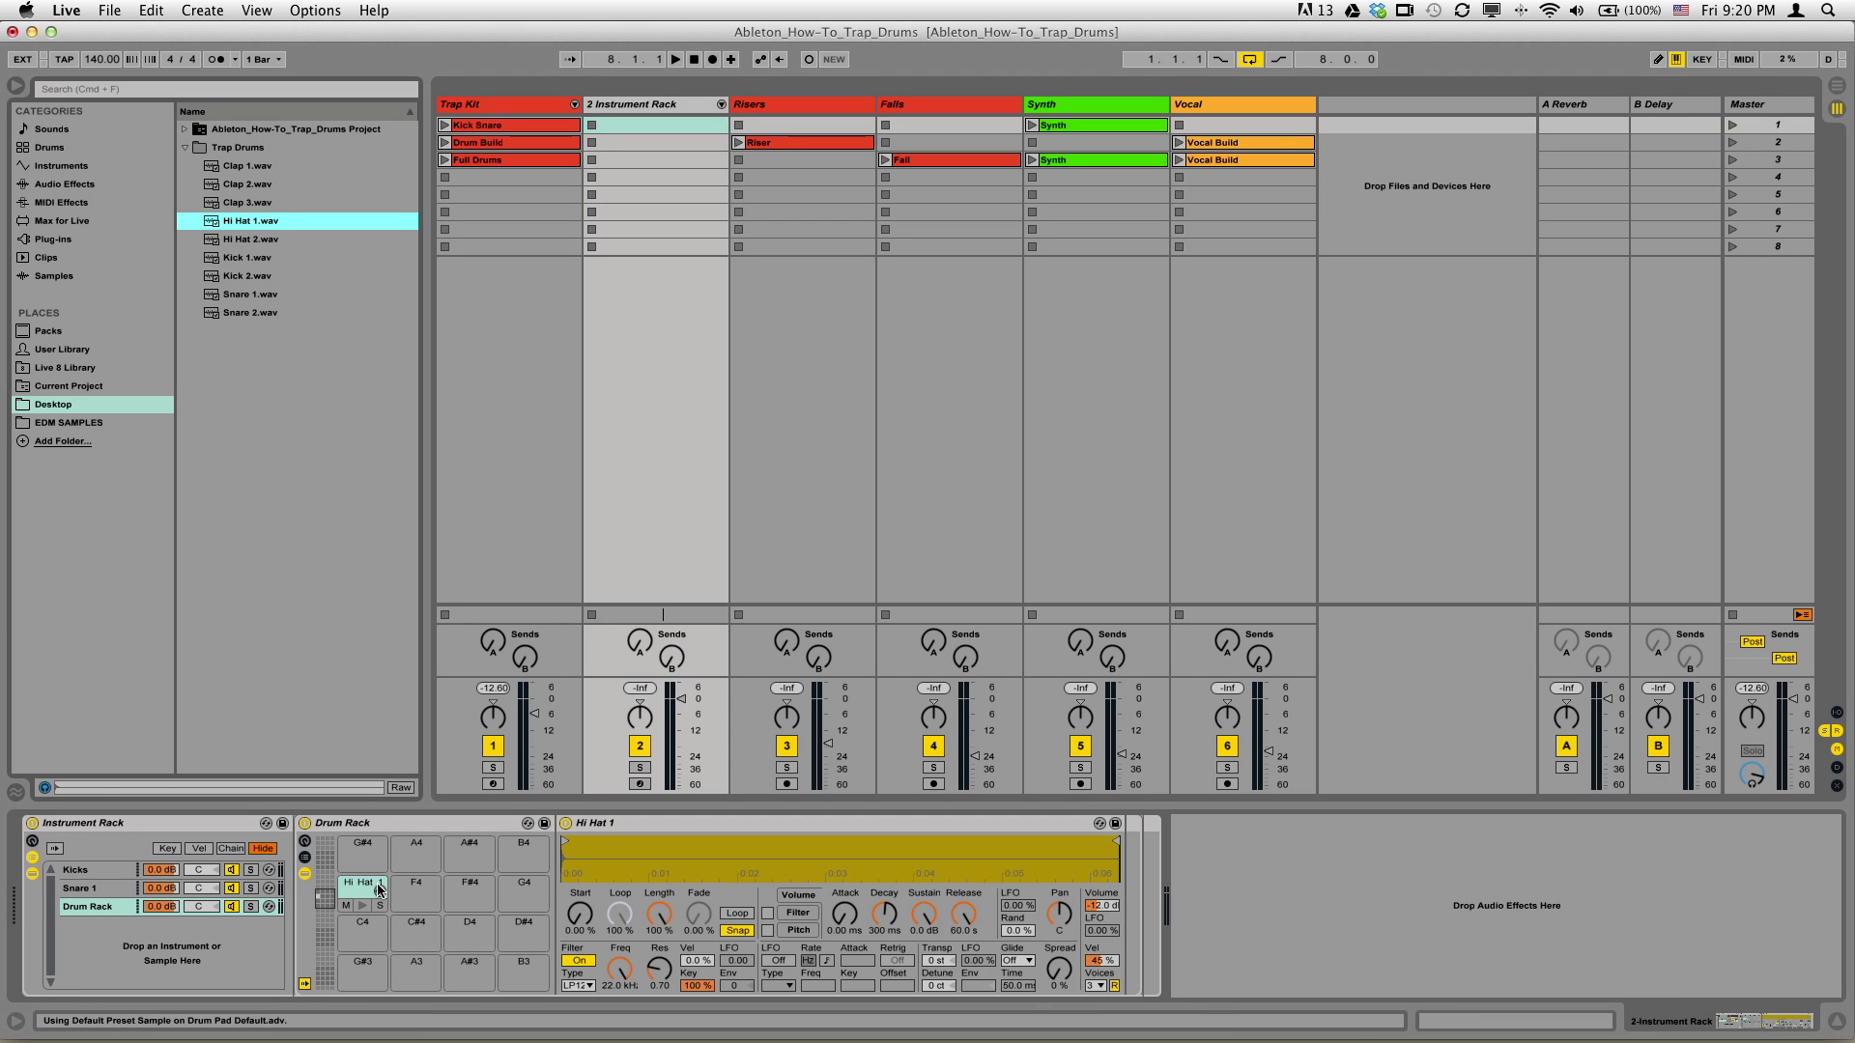
pyautogui.click(362, 888)
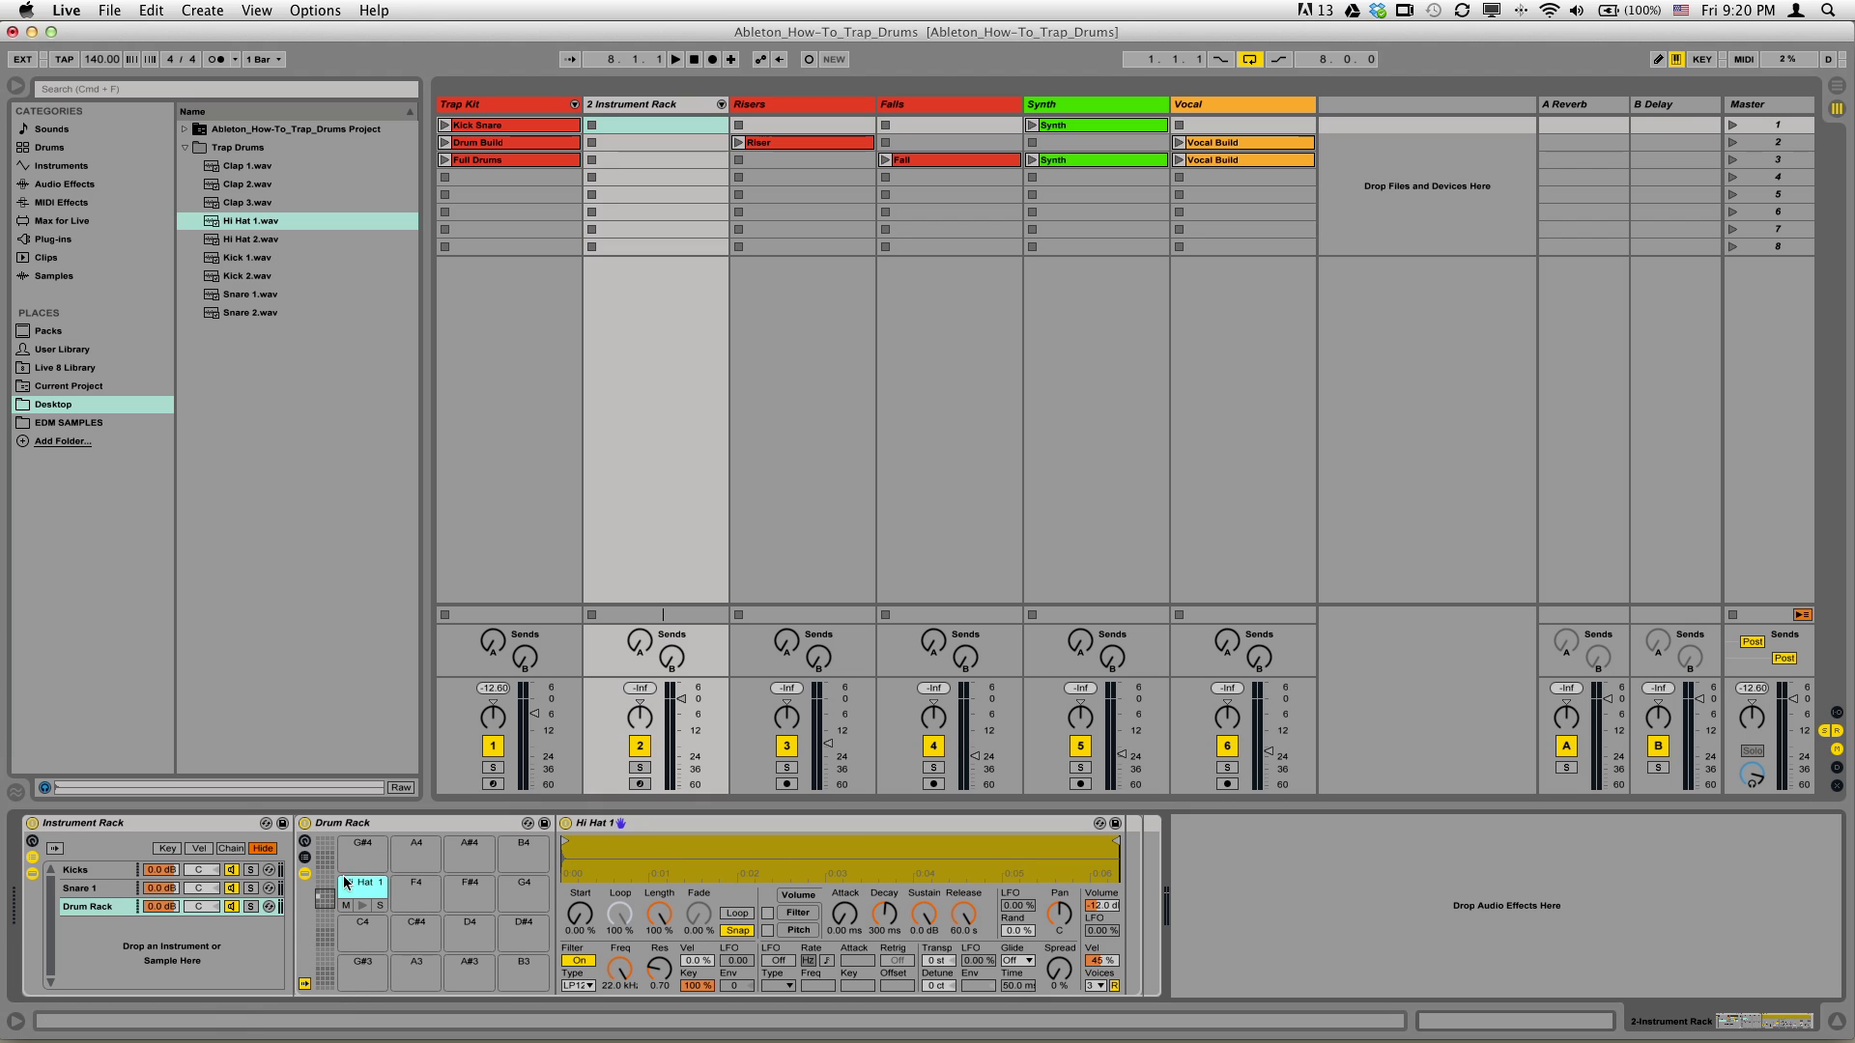
pyautogui.click(364, 908)
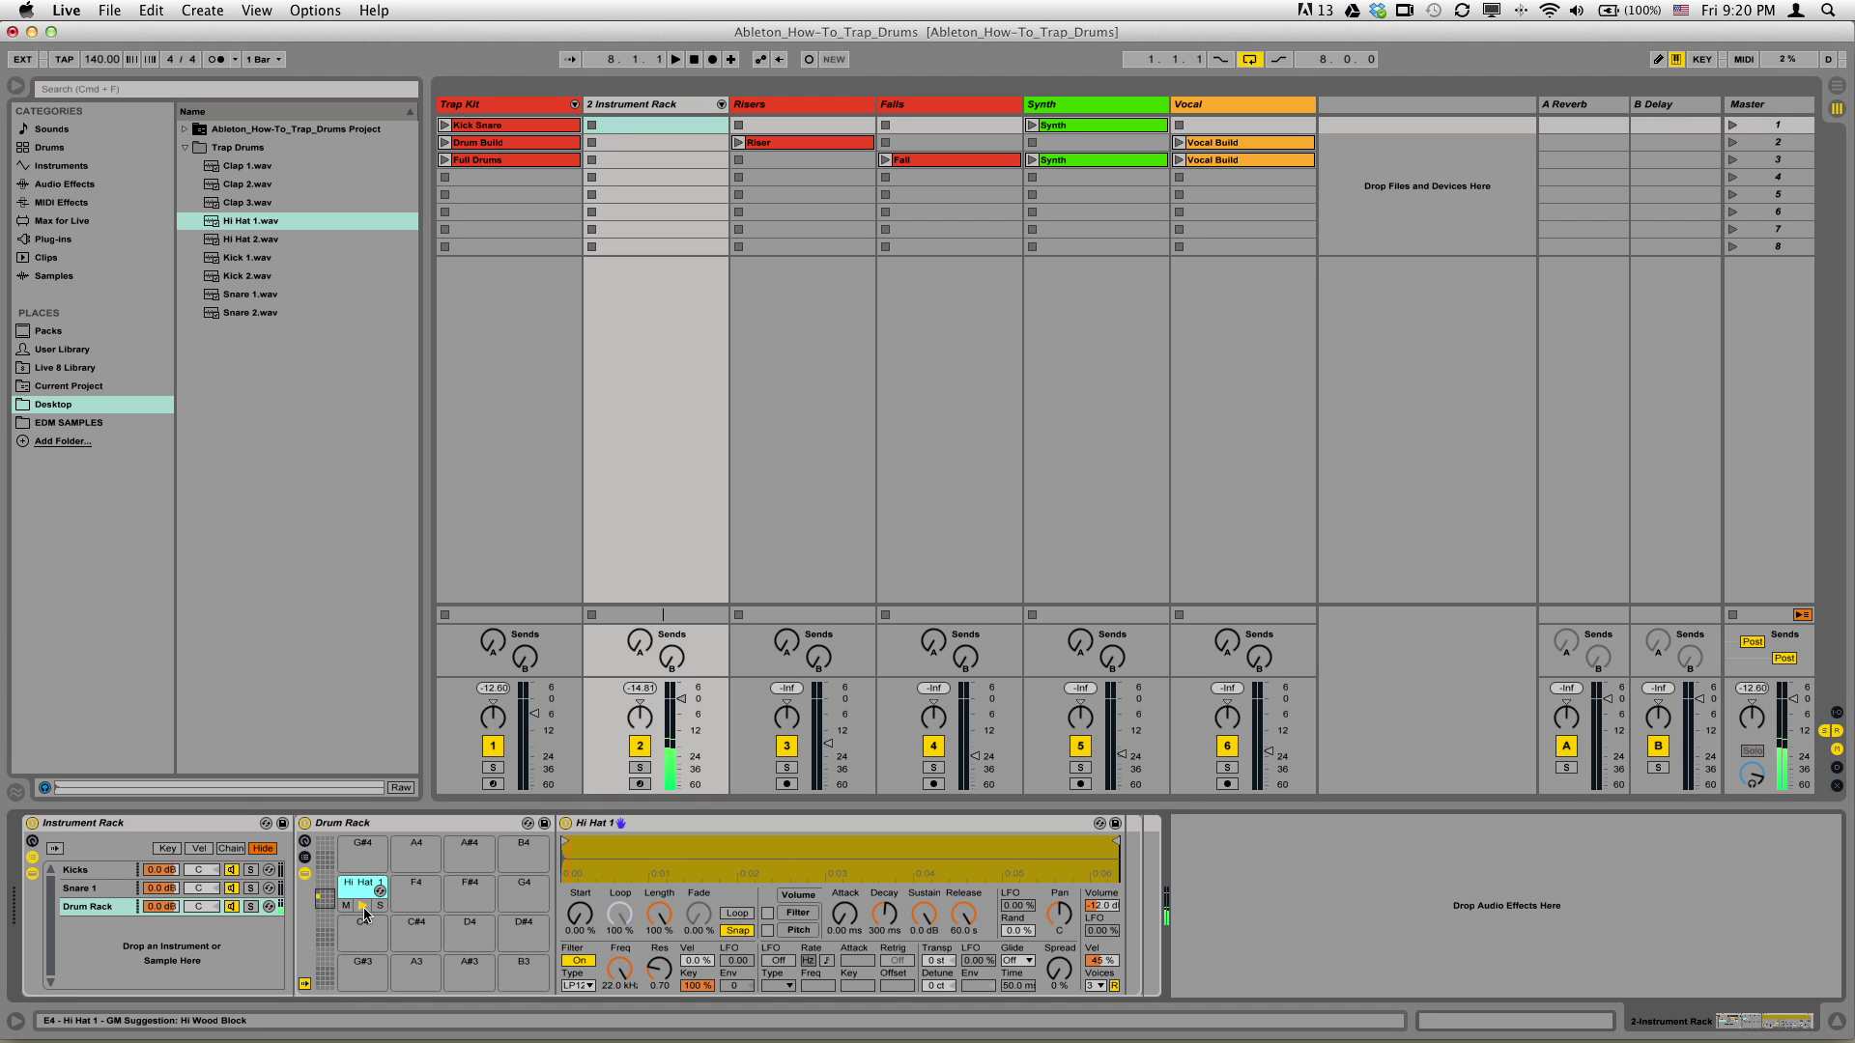
pyautogui.click(365, 908)
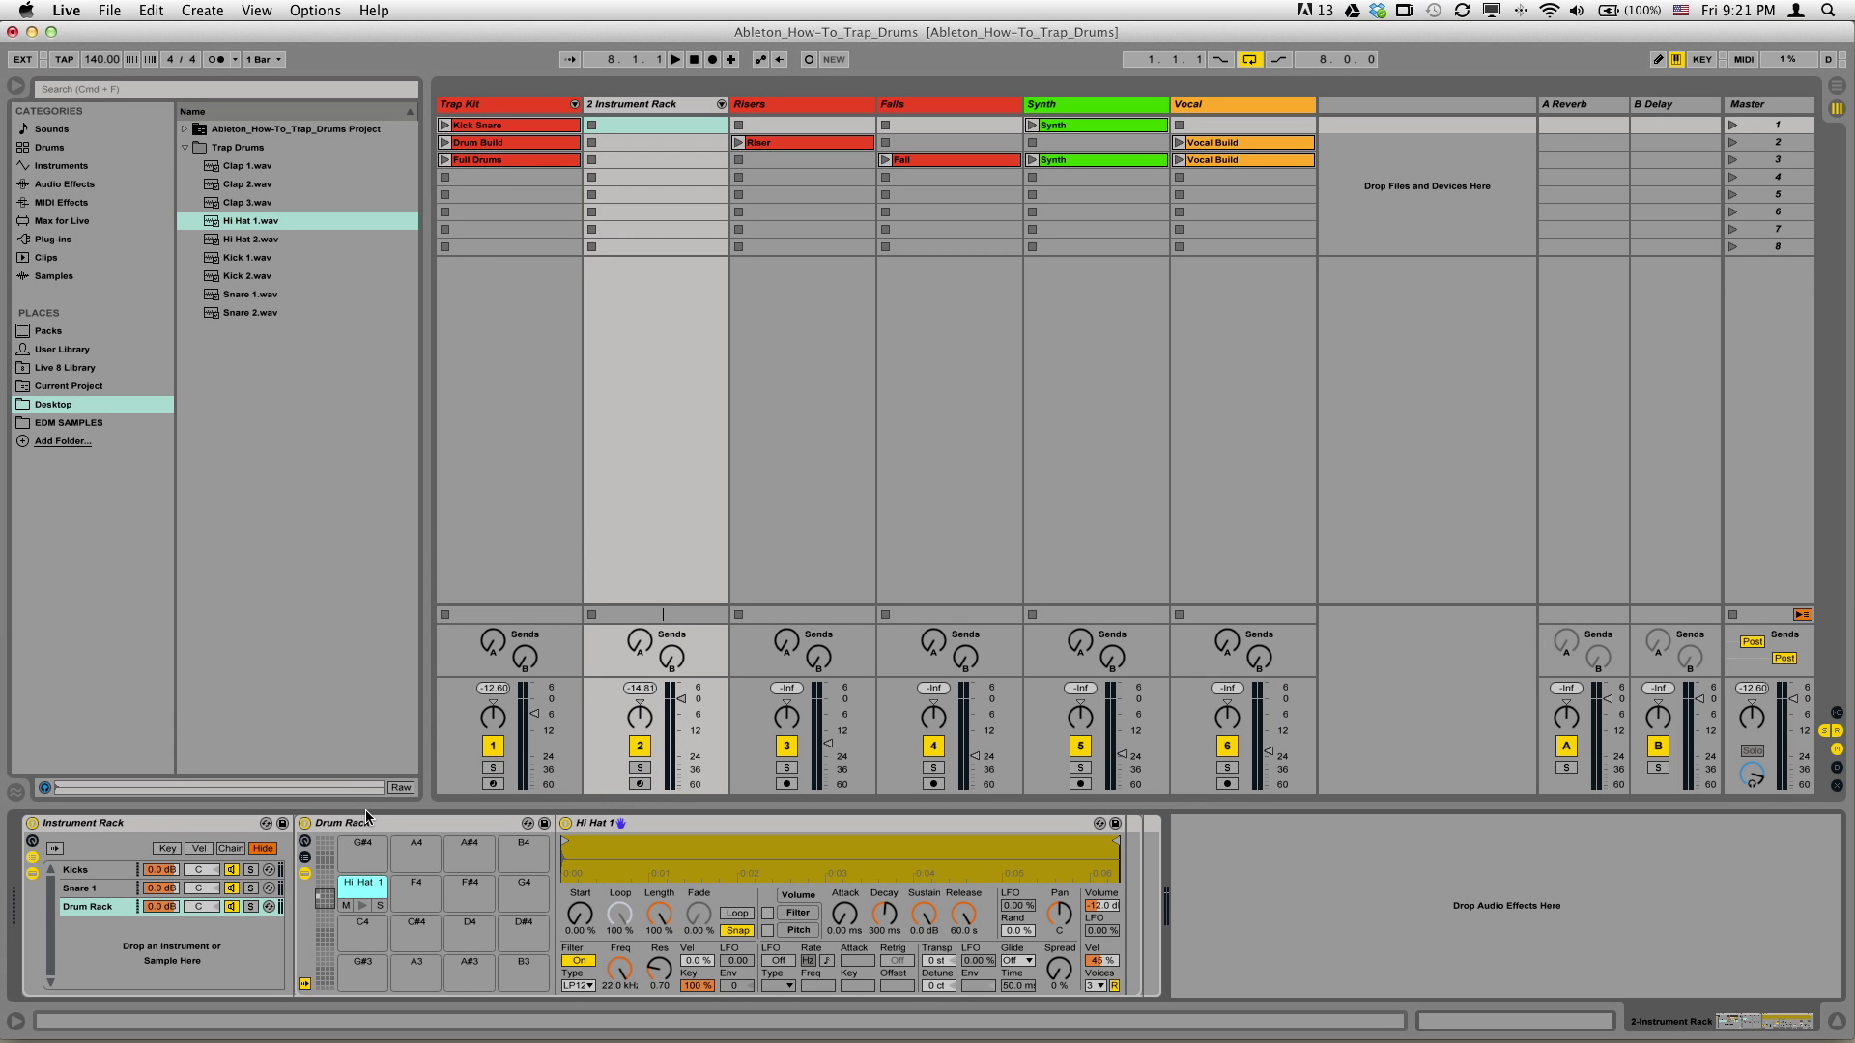
# Insert an Arpeggiator into the Hi Hat 1 pad's chain and audition the arpeggiated hi-hat.
pyautogui.click(82, 205)
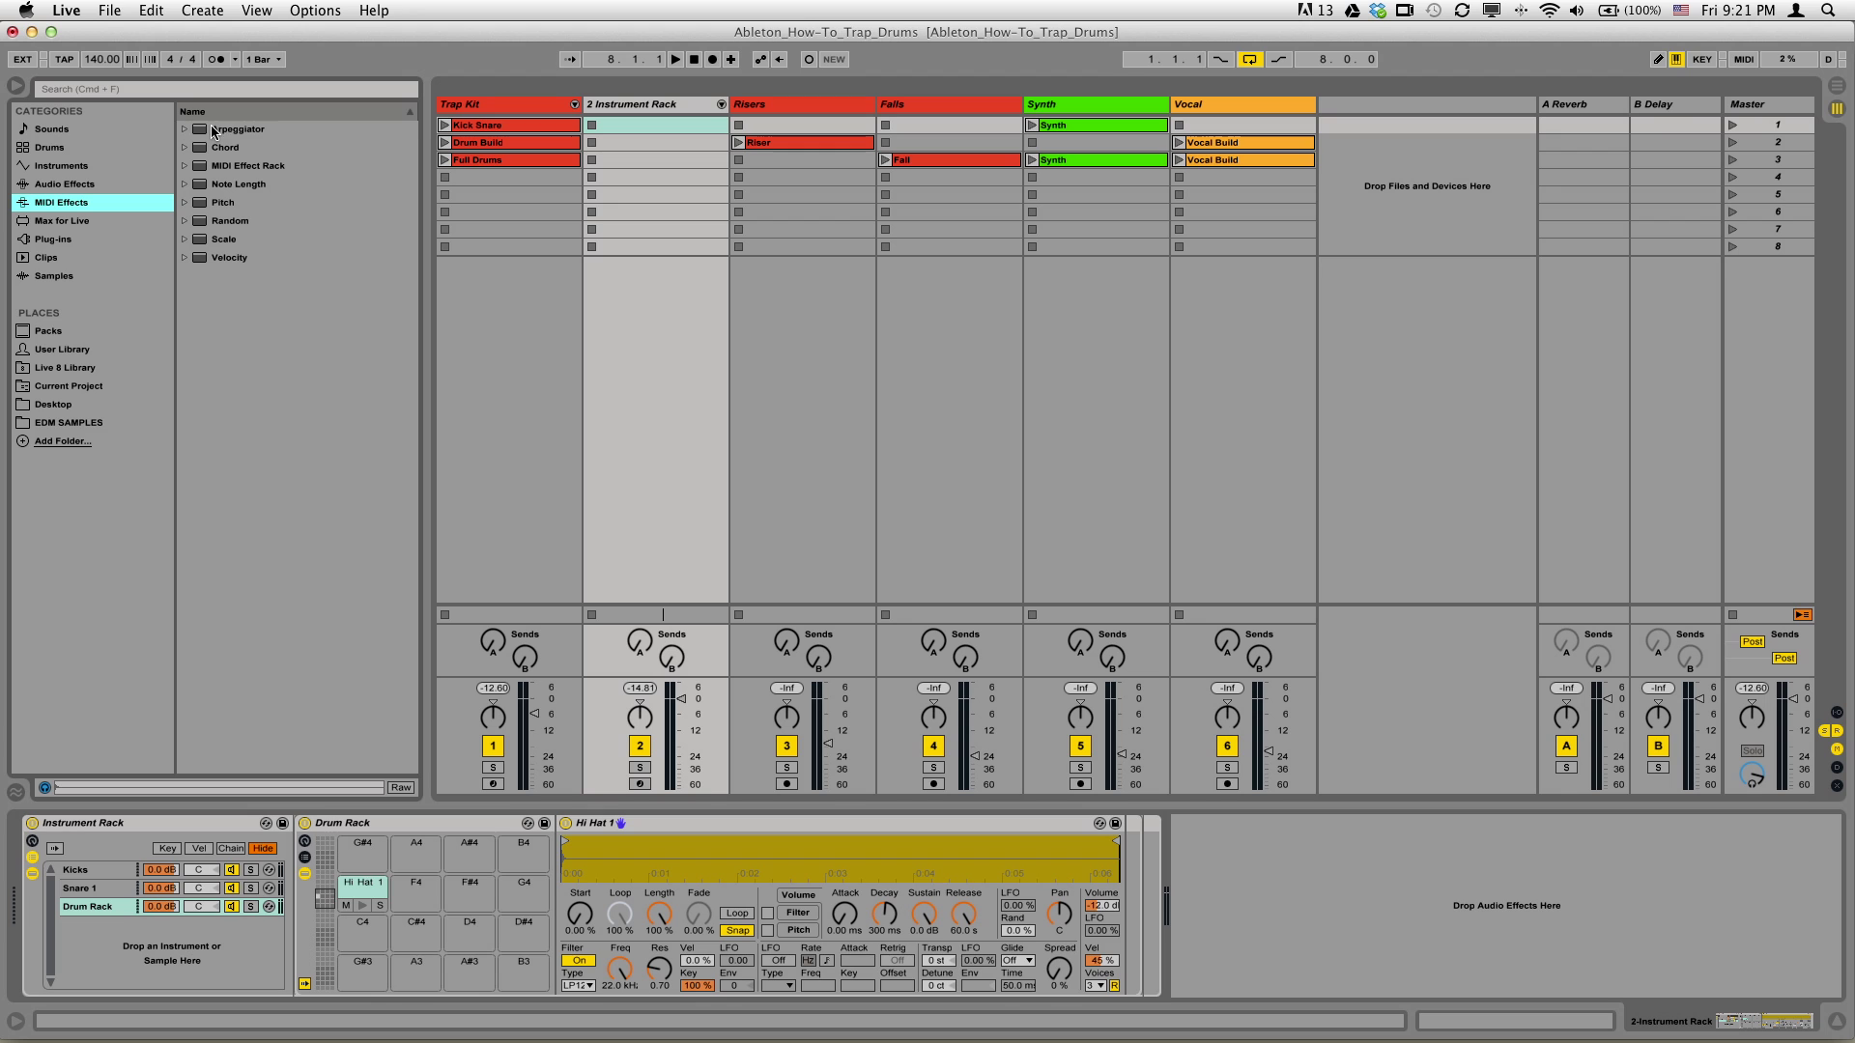
pyautogui.click(237, 131)
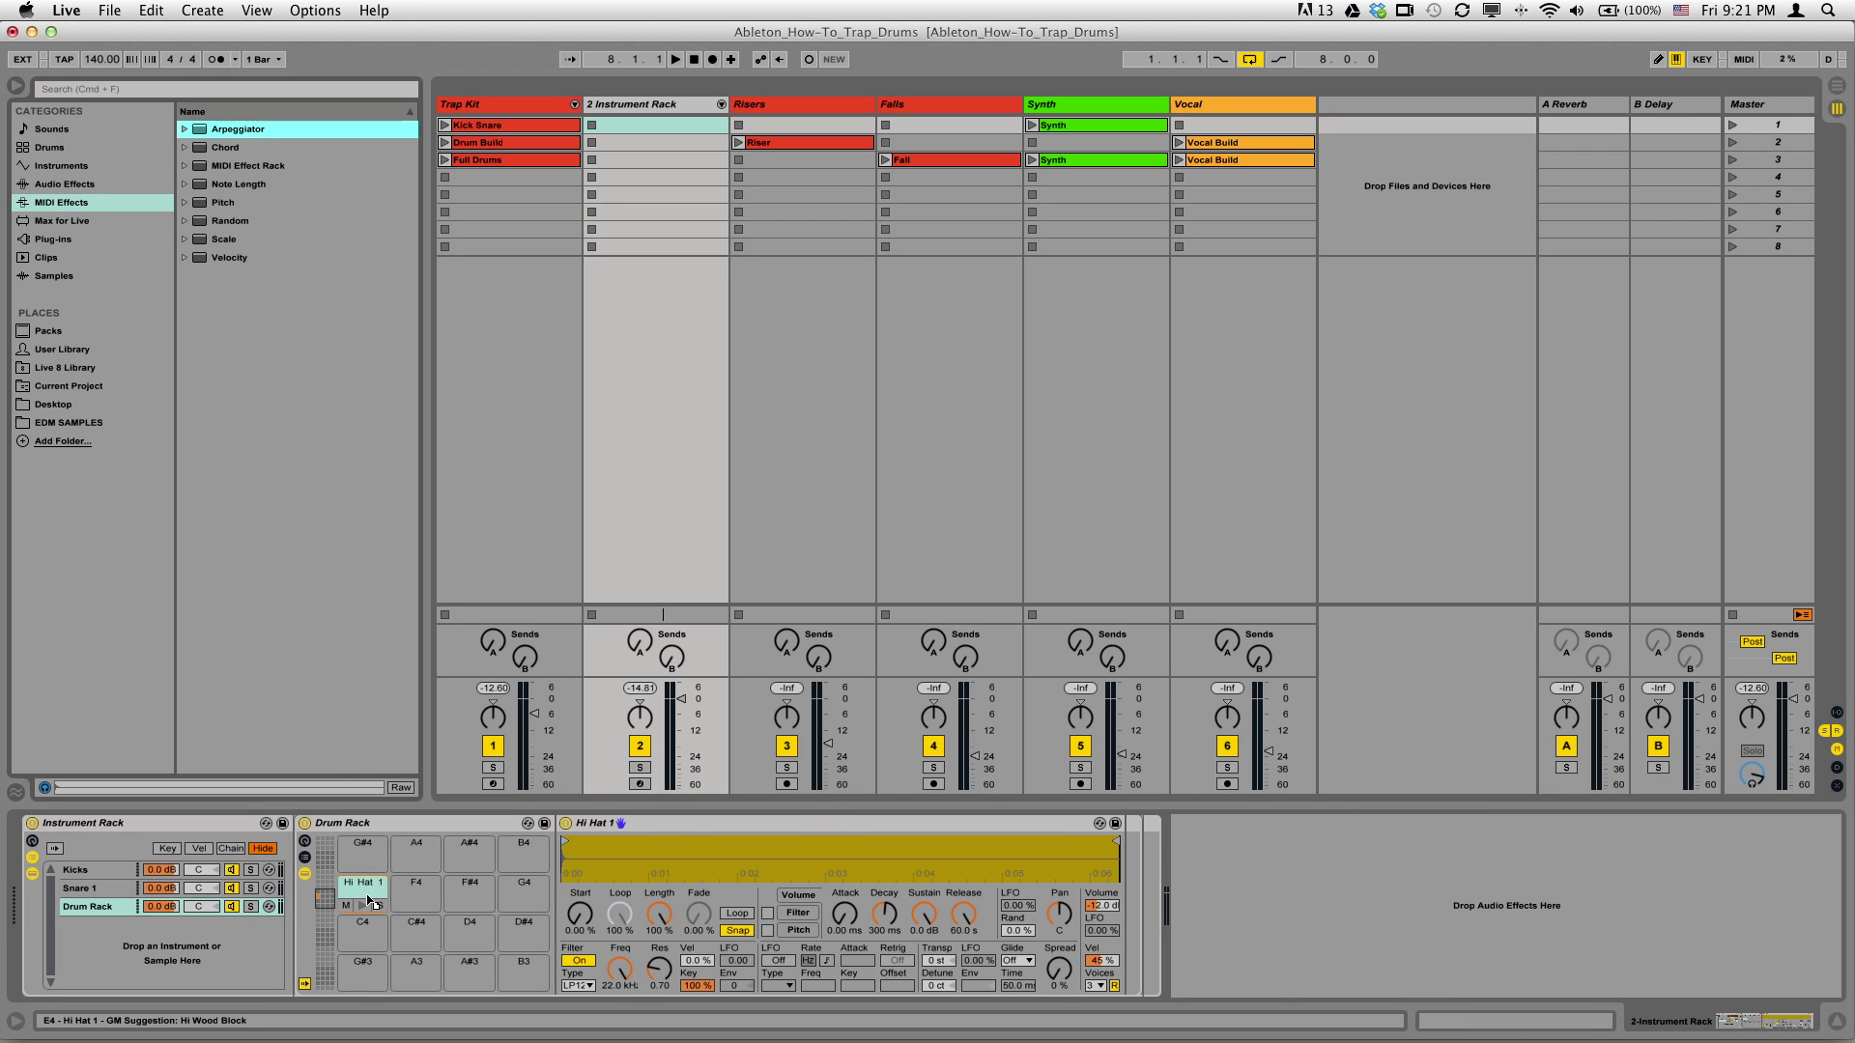
pyautogui.moveTo(369, 901); pyautogui.dragTo(370, 902)
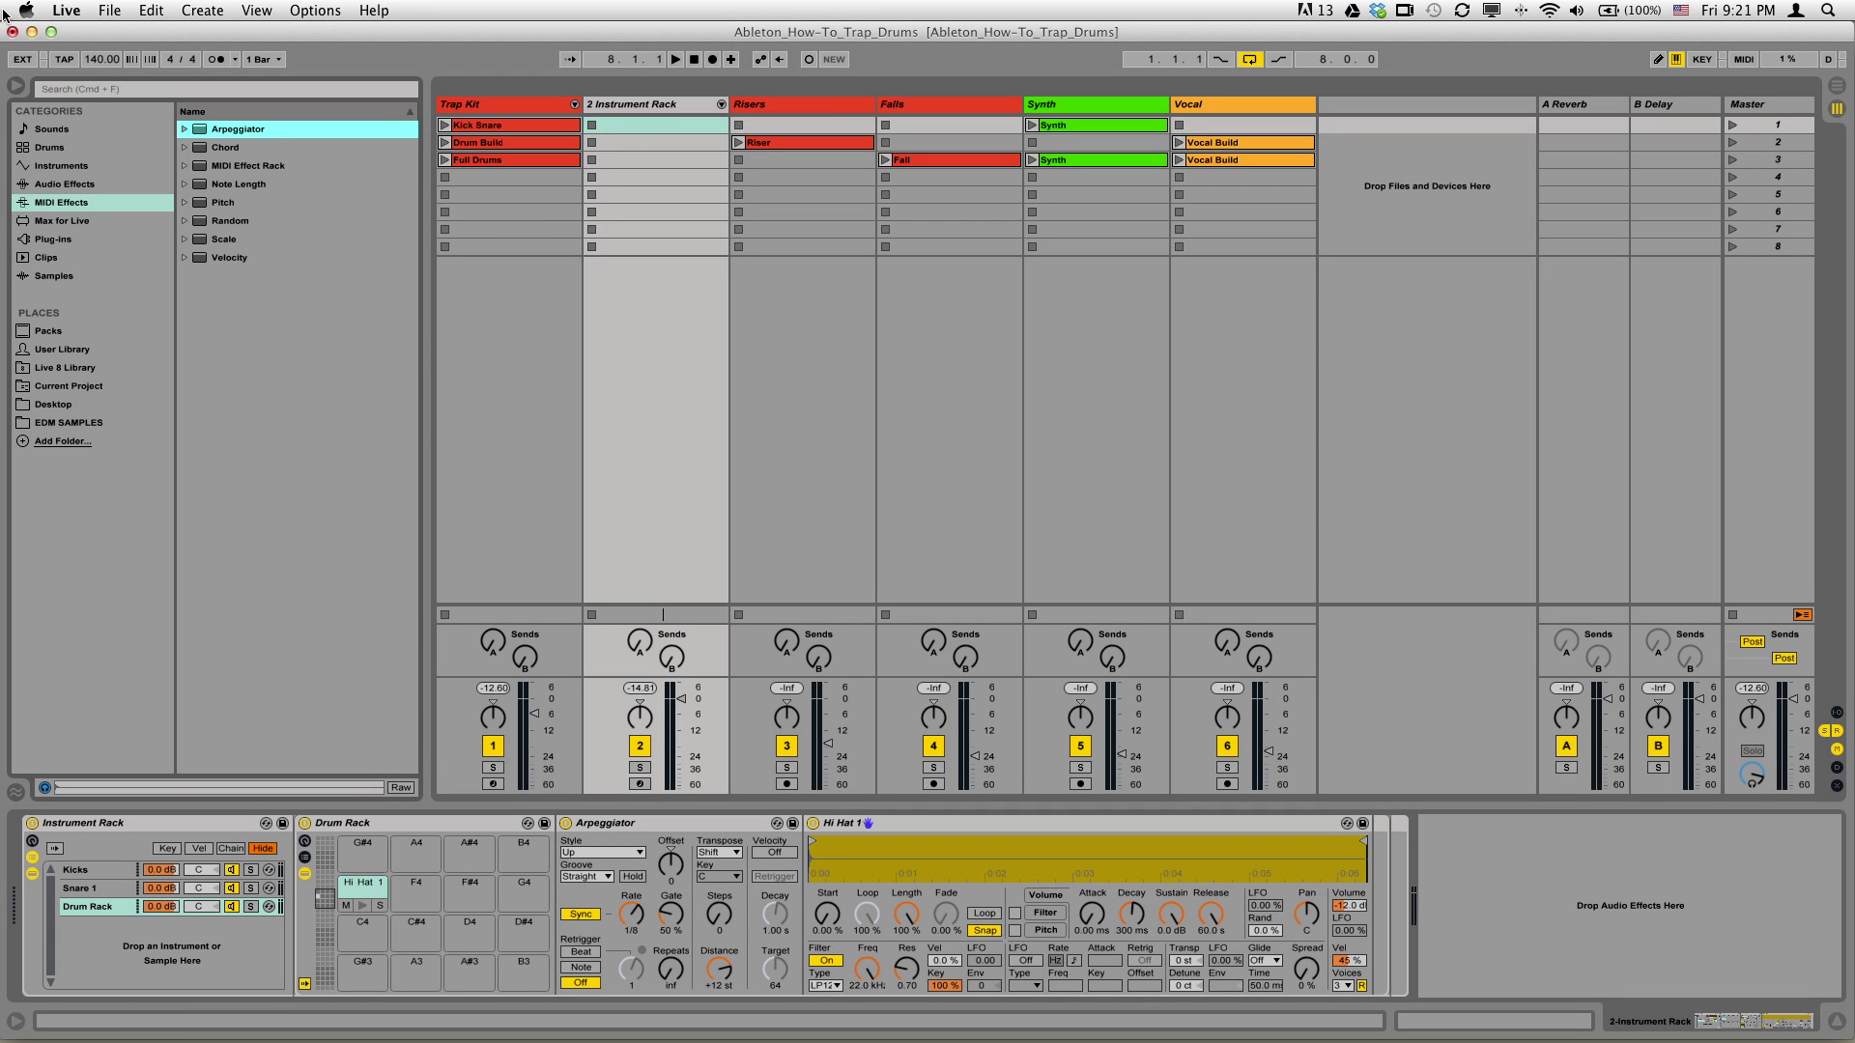
pyautogui.click(363, 907)
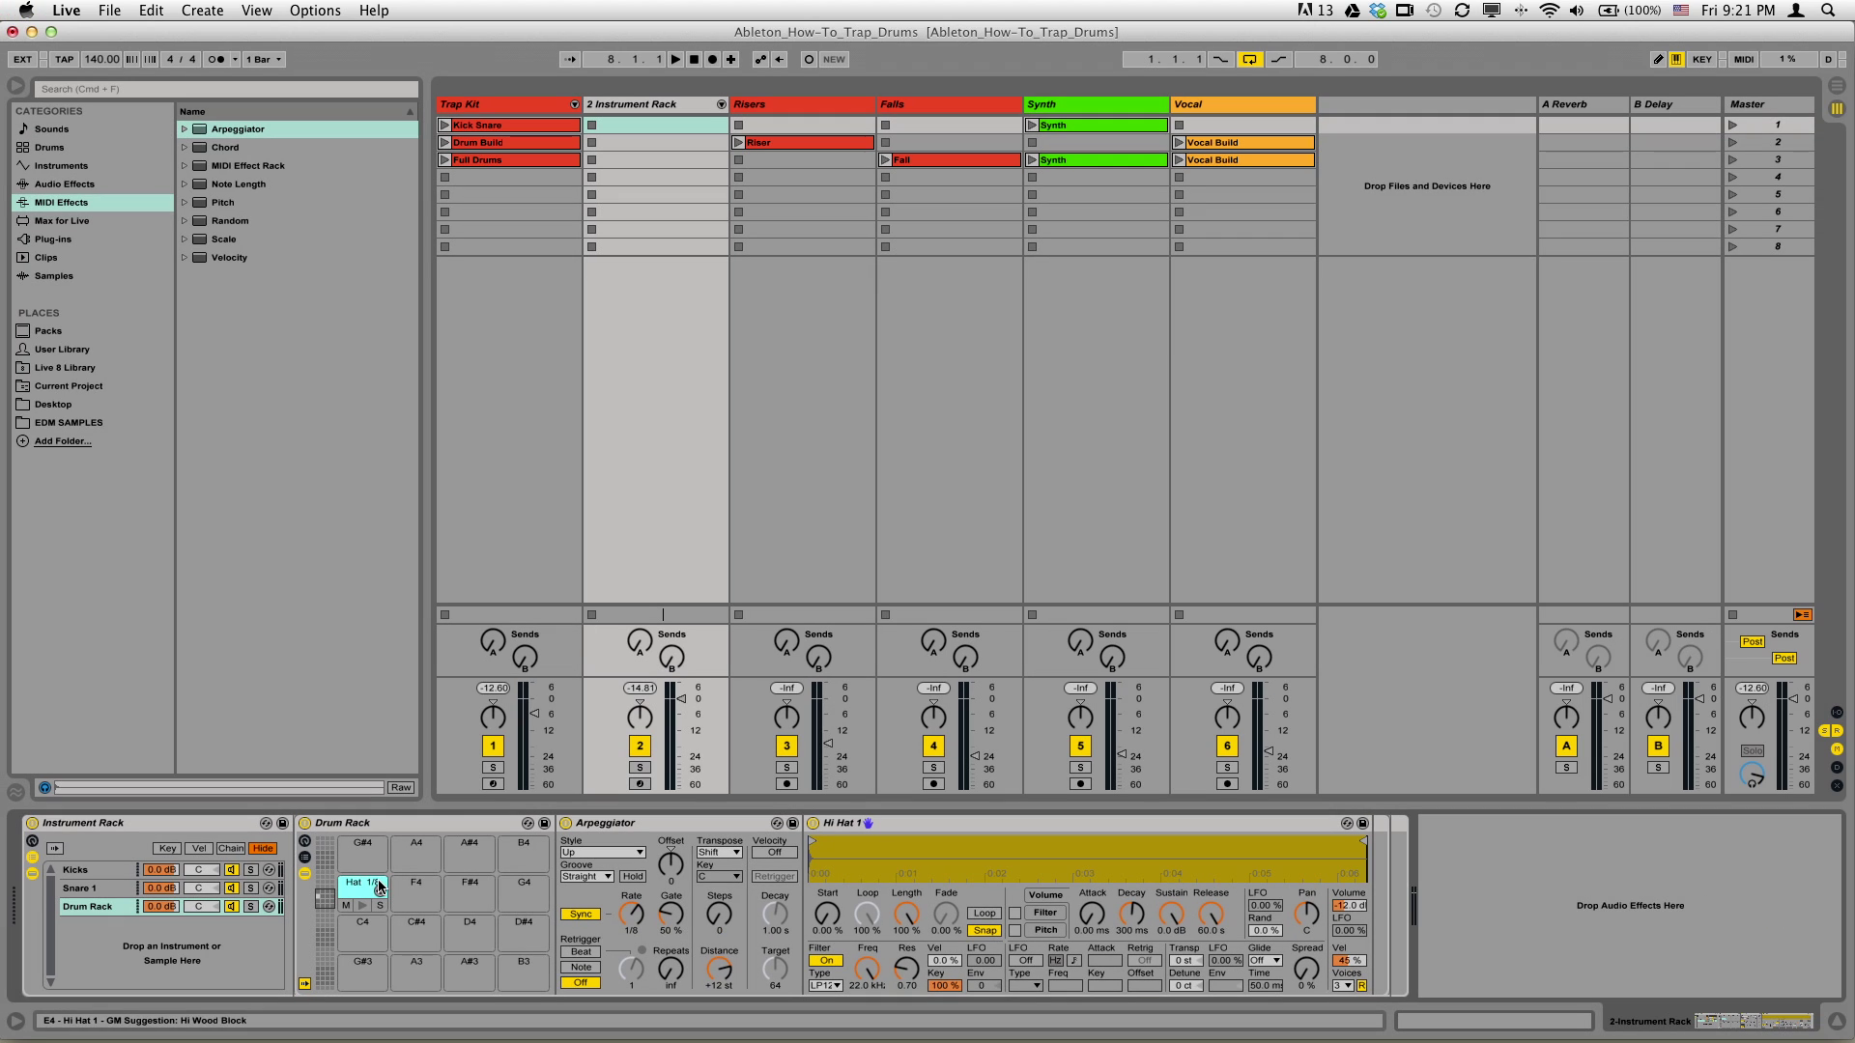
# Copy the Hat 1/8 pad onto F4 as Hat 1/16, then copy it again onto G4.
pyautogui.click(362, 911)
pyautogui.click(357, 892)
pyautogui.moveTo(356, 893); pyautogui.dragTo(421, 891)
pyautogui.click(418, 891)
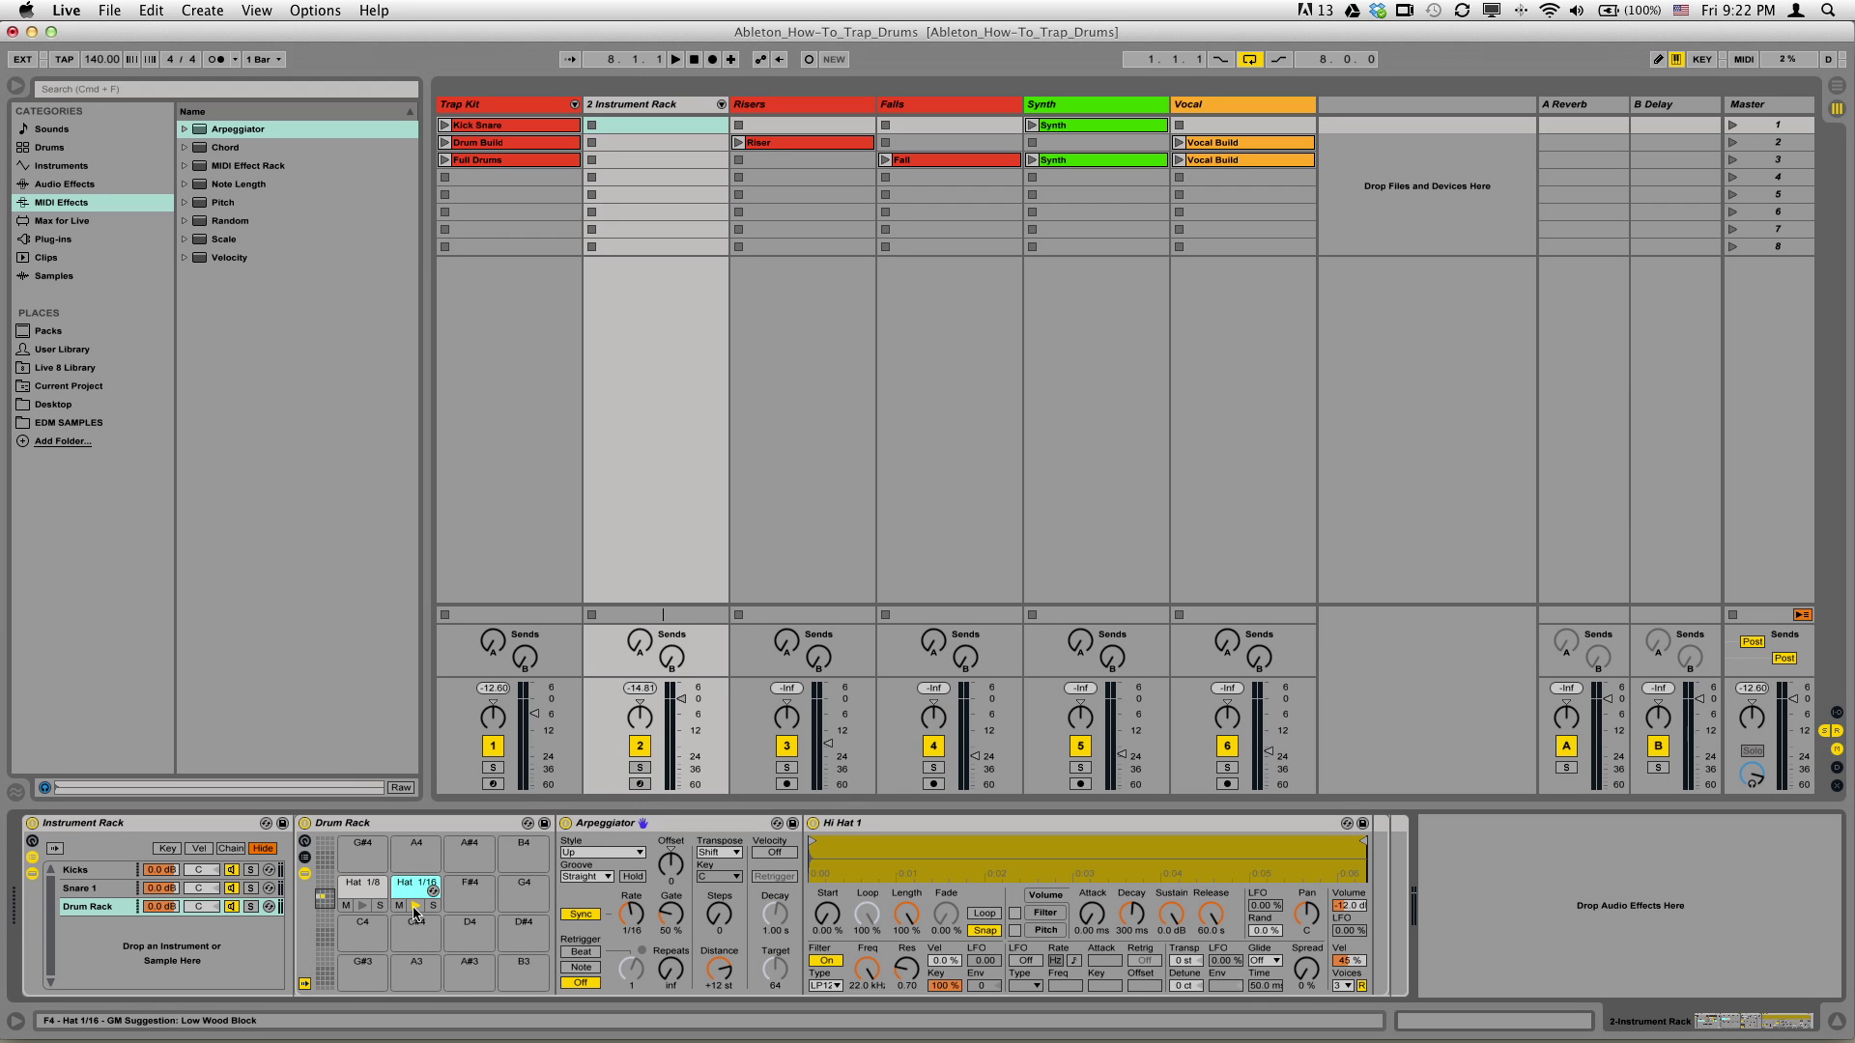
pyautogui.click(364, 908)
pyautogui.moveTo(417, 894); pyautogui.dragTo(522, 889)
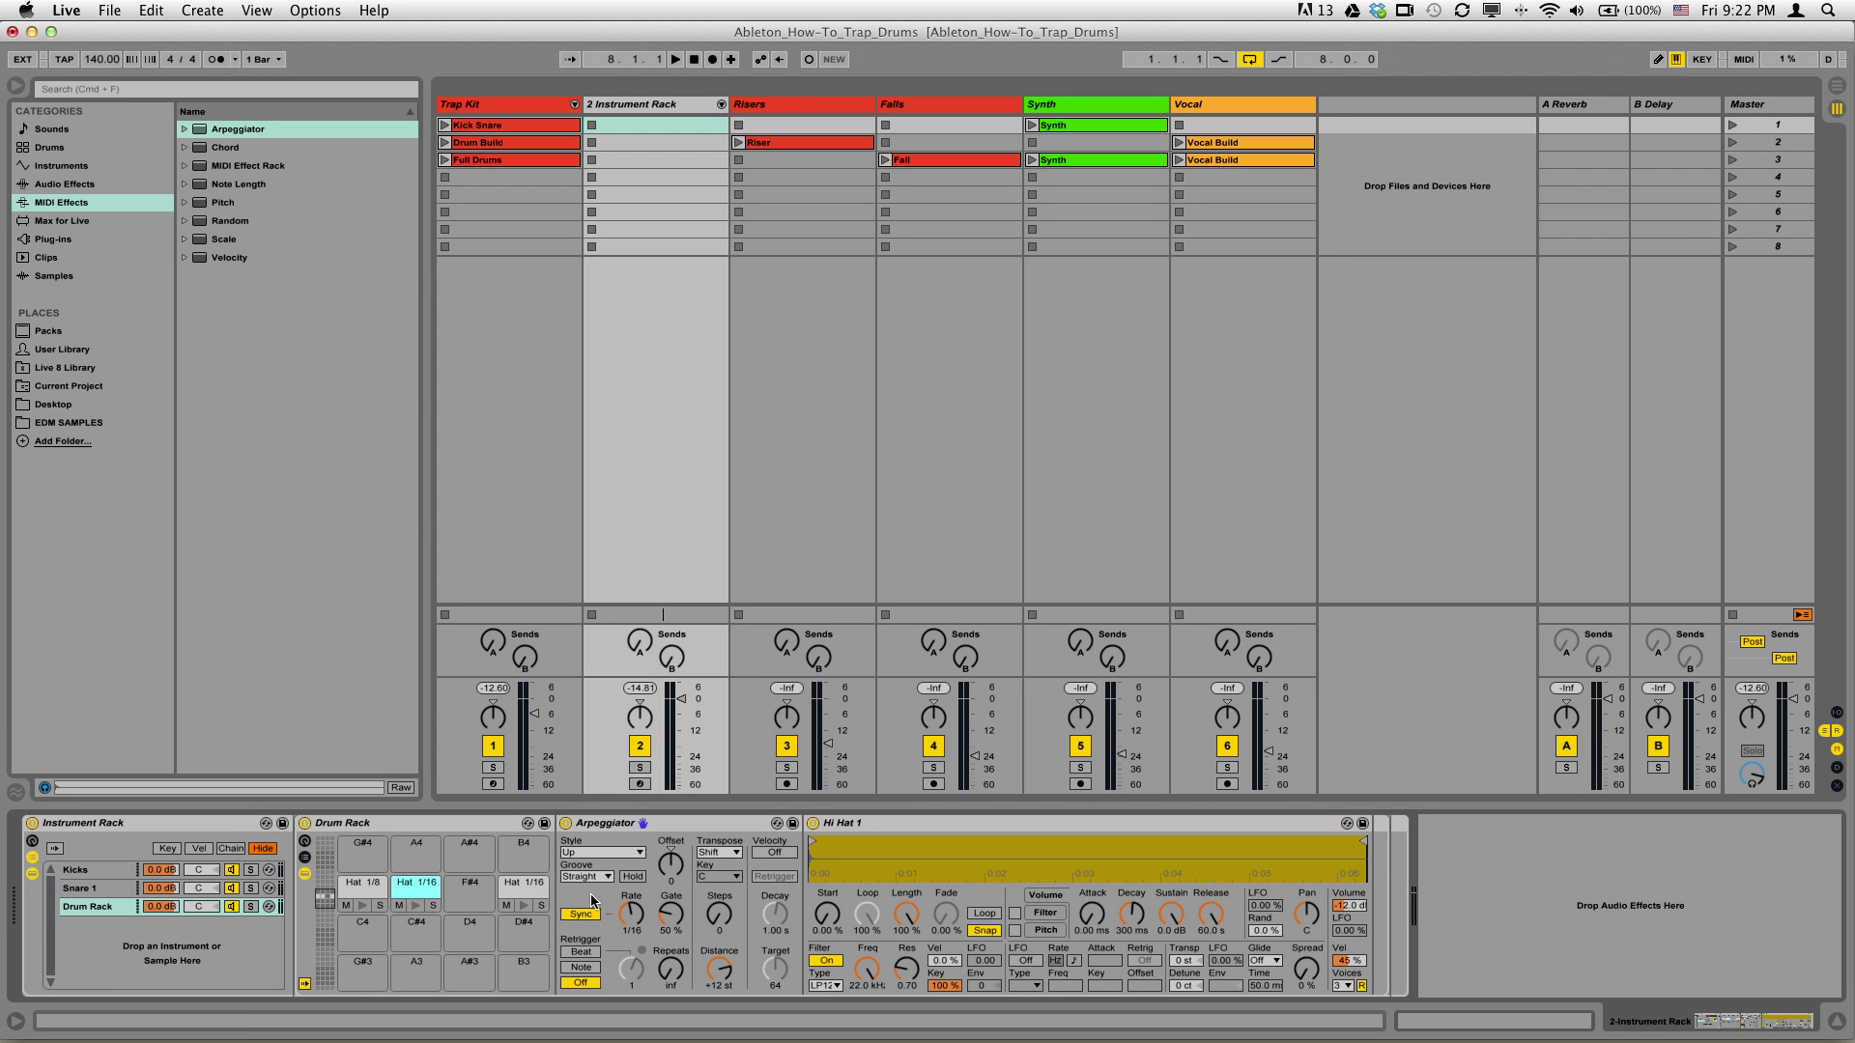
# Rename the copied G4 pad to Hat 1/24.
pyautogui.click(522, 885)
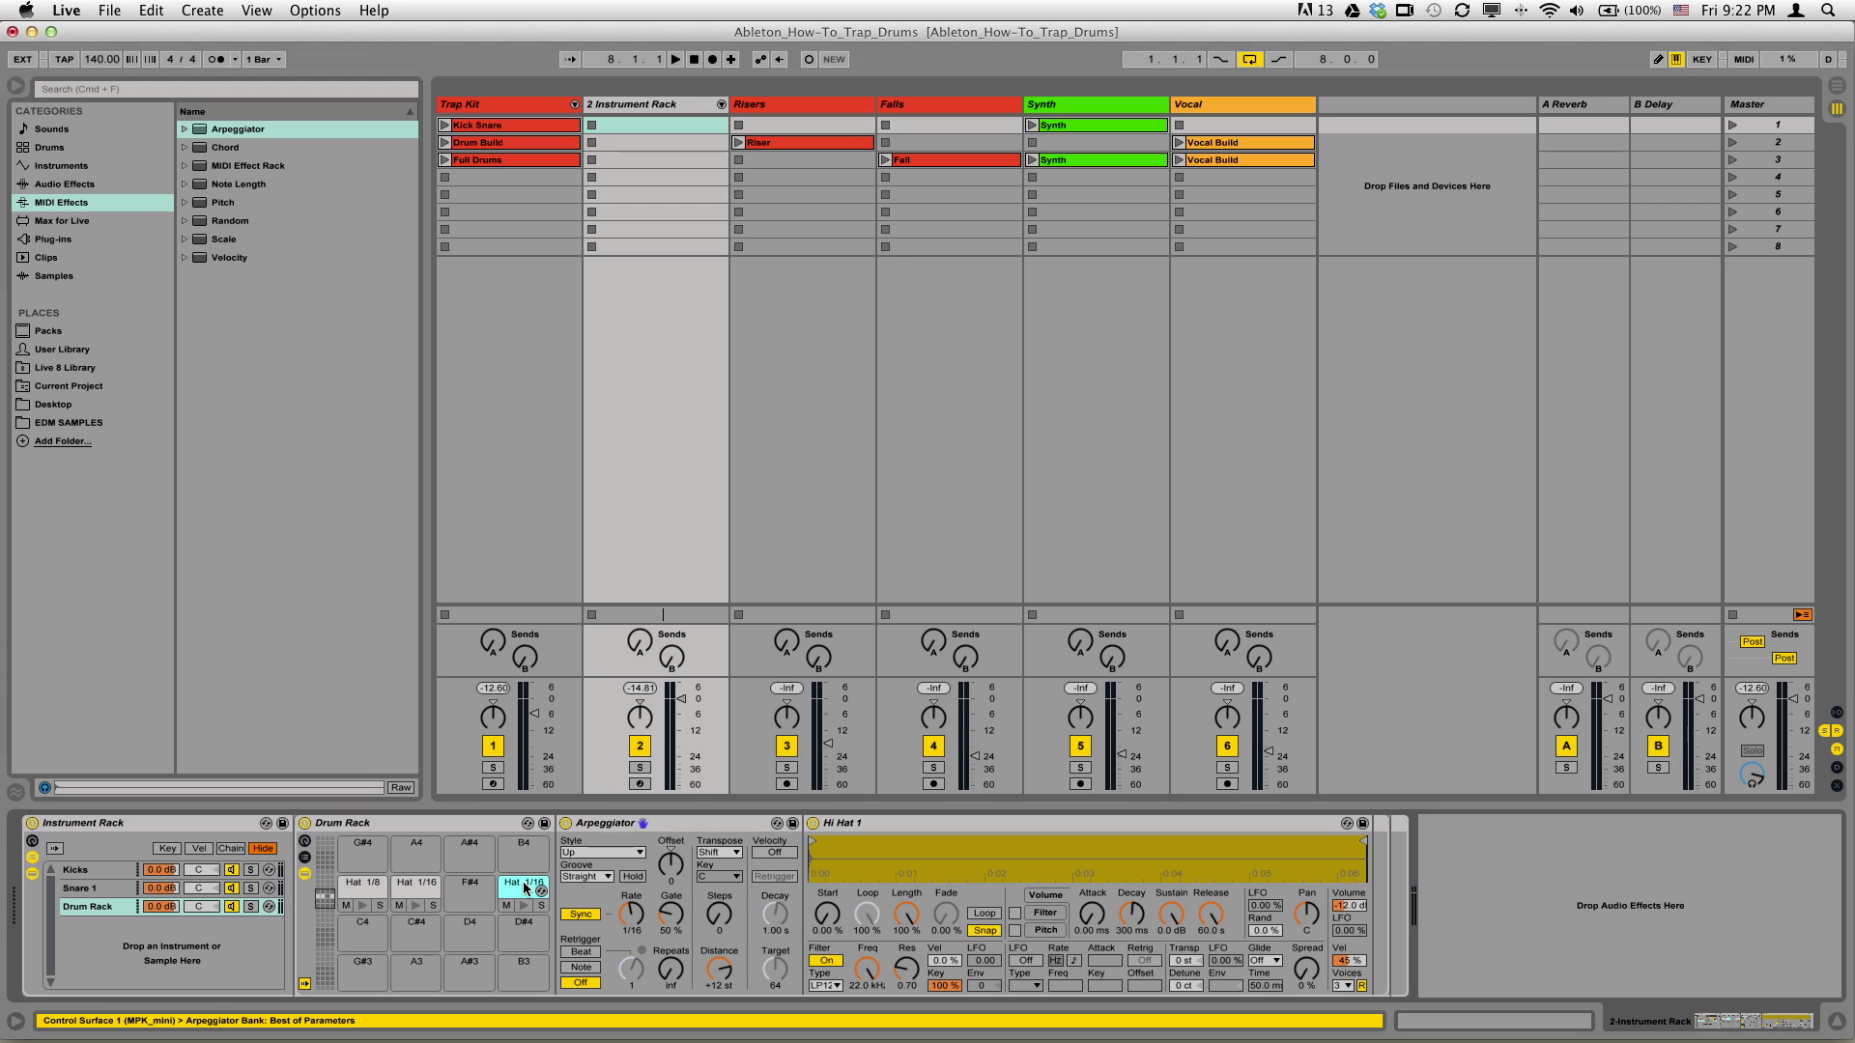
pyautogui.press('super+r')
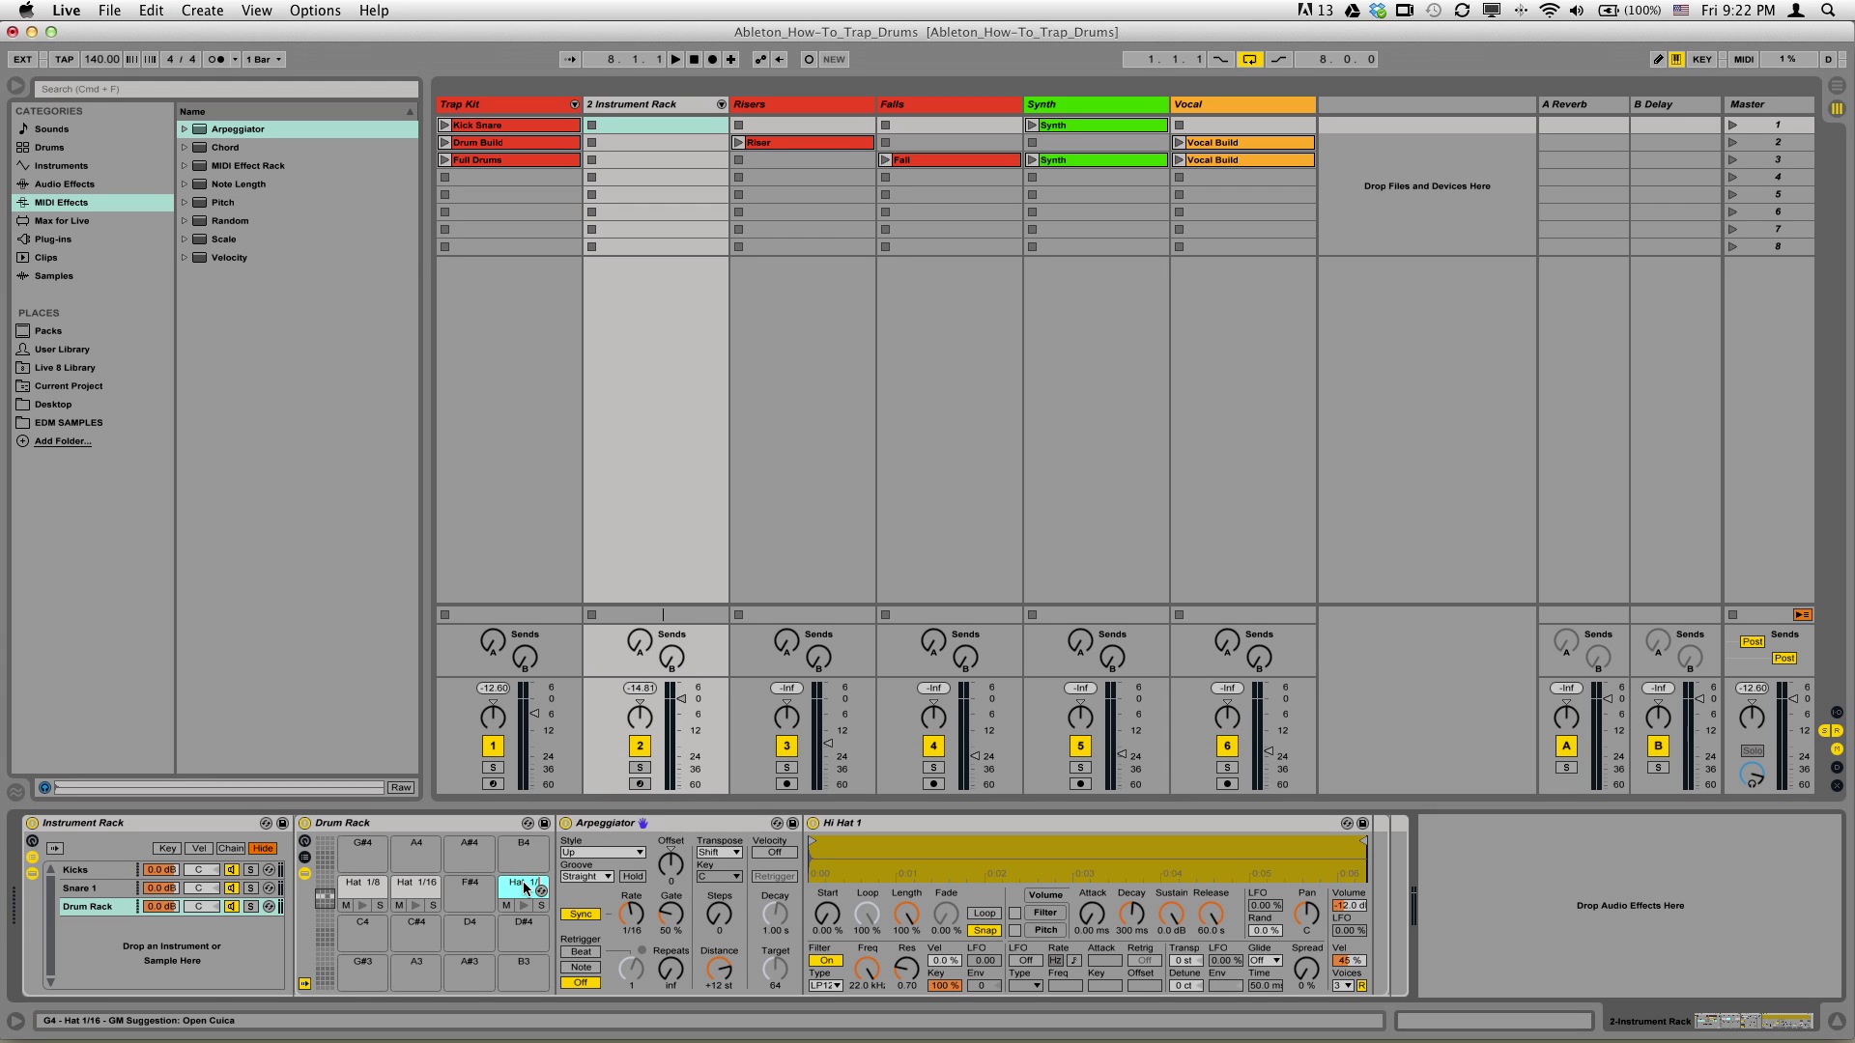
pyautogui.write('24')
pyautogui.click(523, 905)
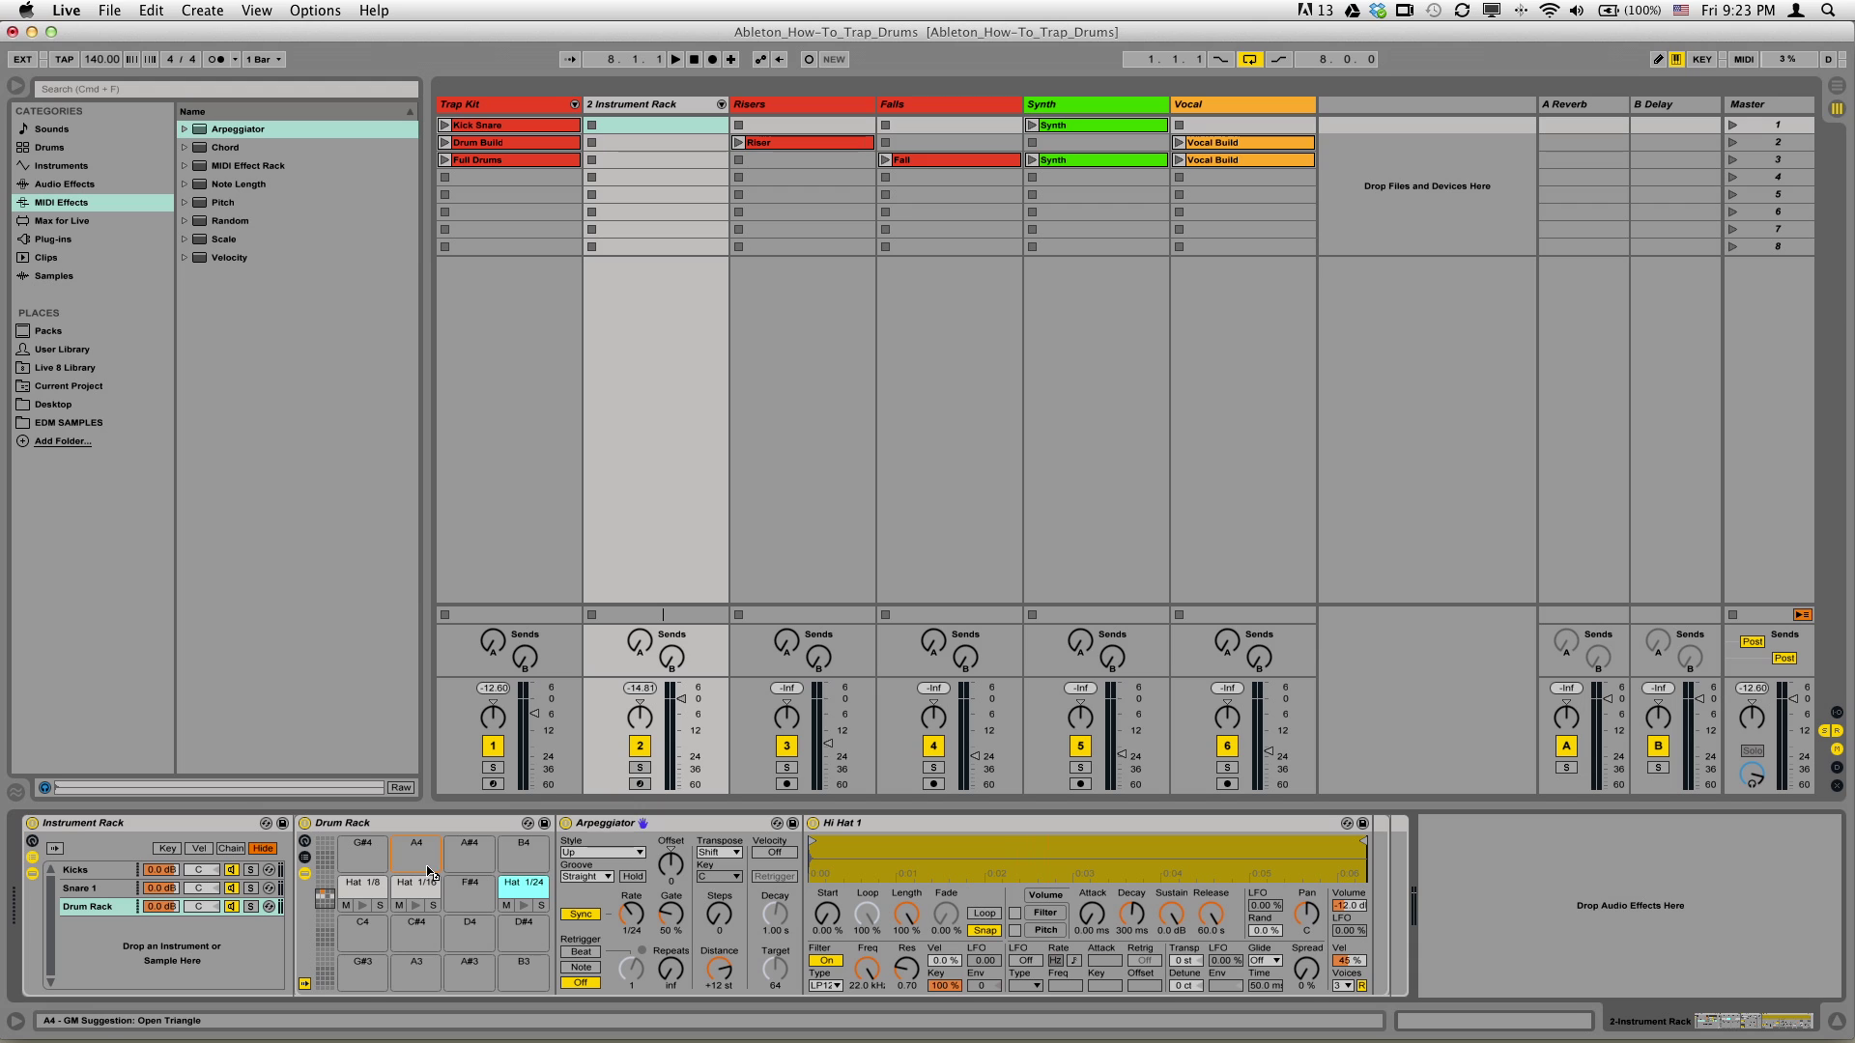
# Copy the pad to A4, name it Hat 1/32, set Arpeggiator Rate to 1/32.
pyautogui.moveTo(527, 909); pyautogui.dragTo(418, 848)
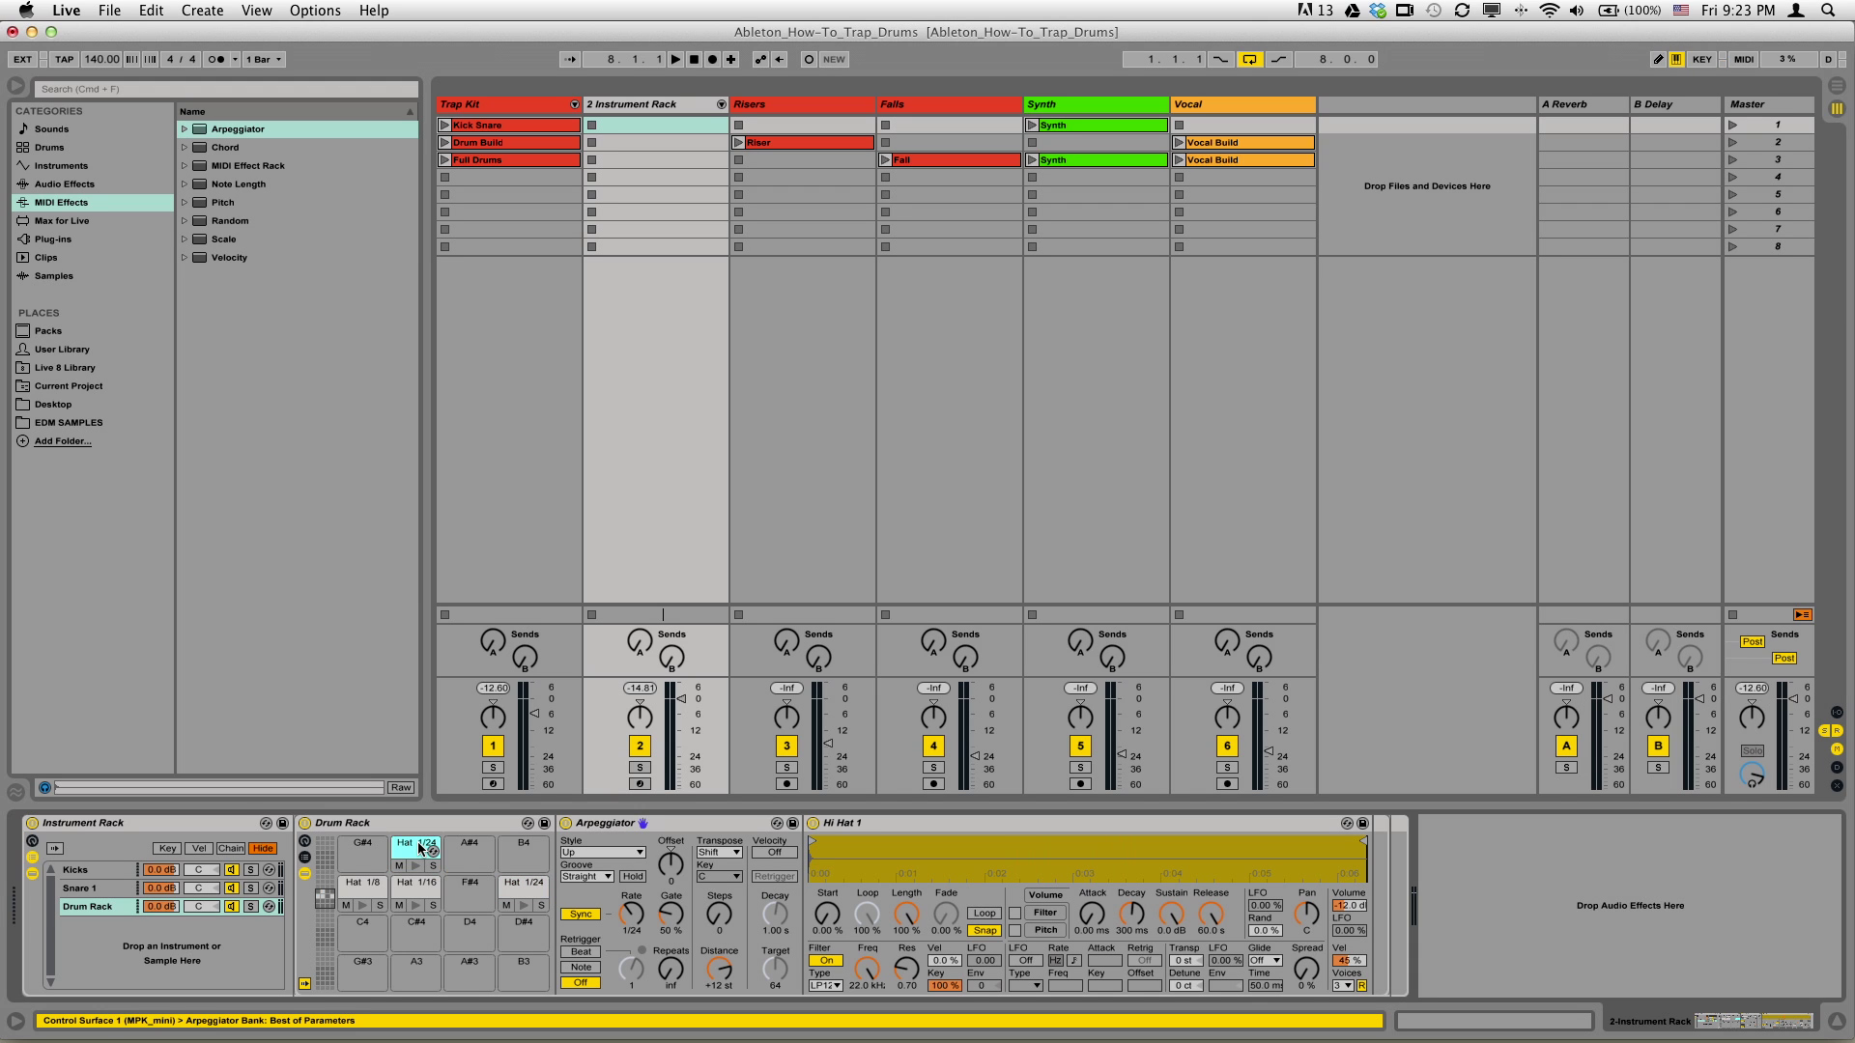
pyautogui.press('super+r')
pyautogui.write('Hat 1/32')
pyautogui.press('Return')
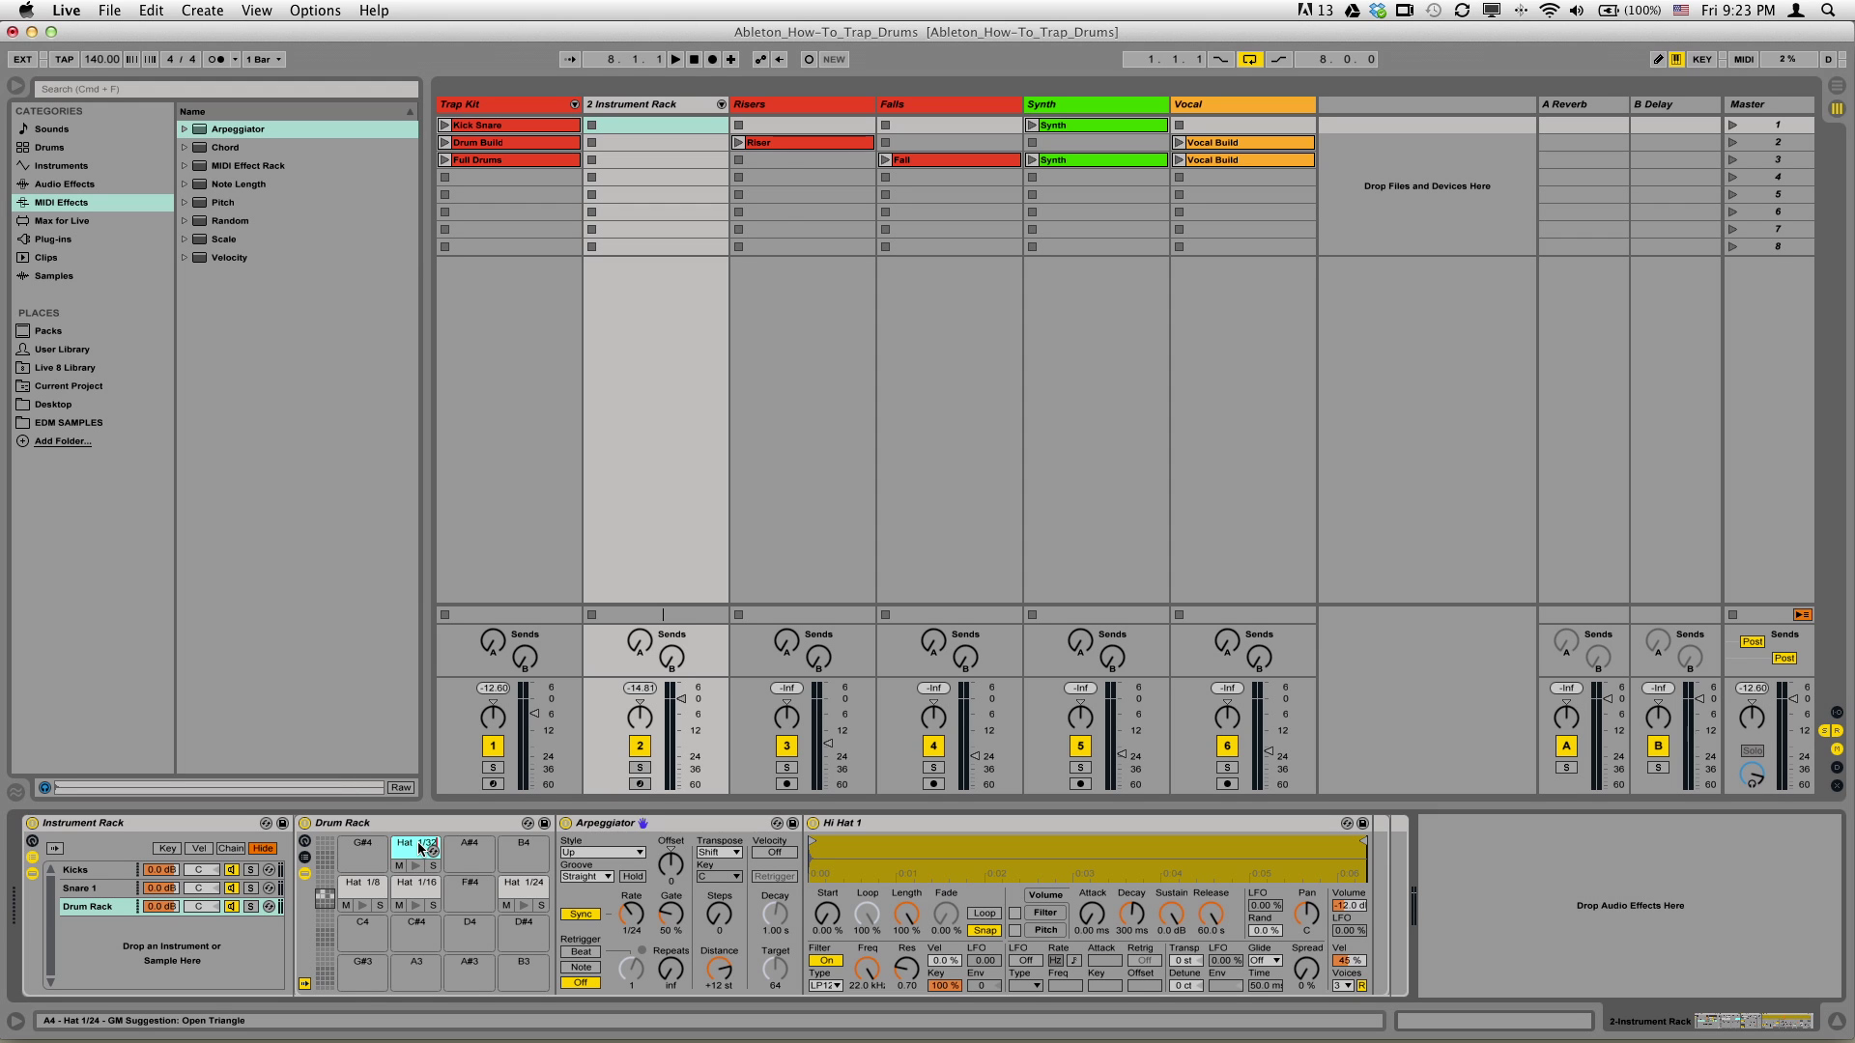
pyautogui.moveTo(631, 913); pyautogui.dragTo(631, 899)
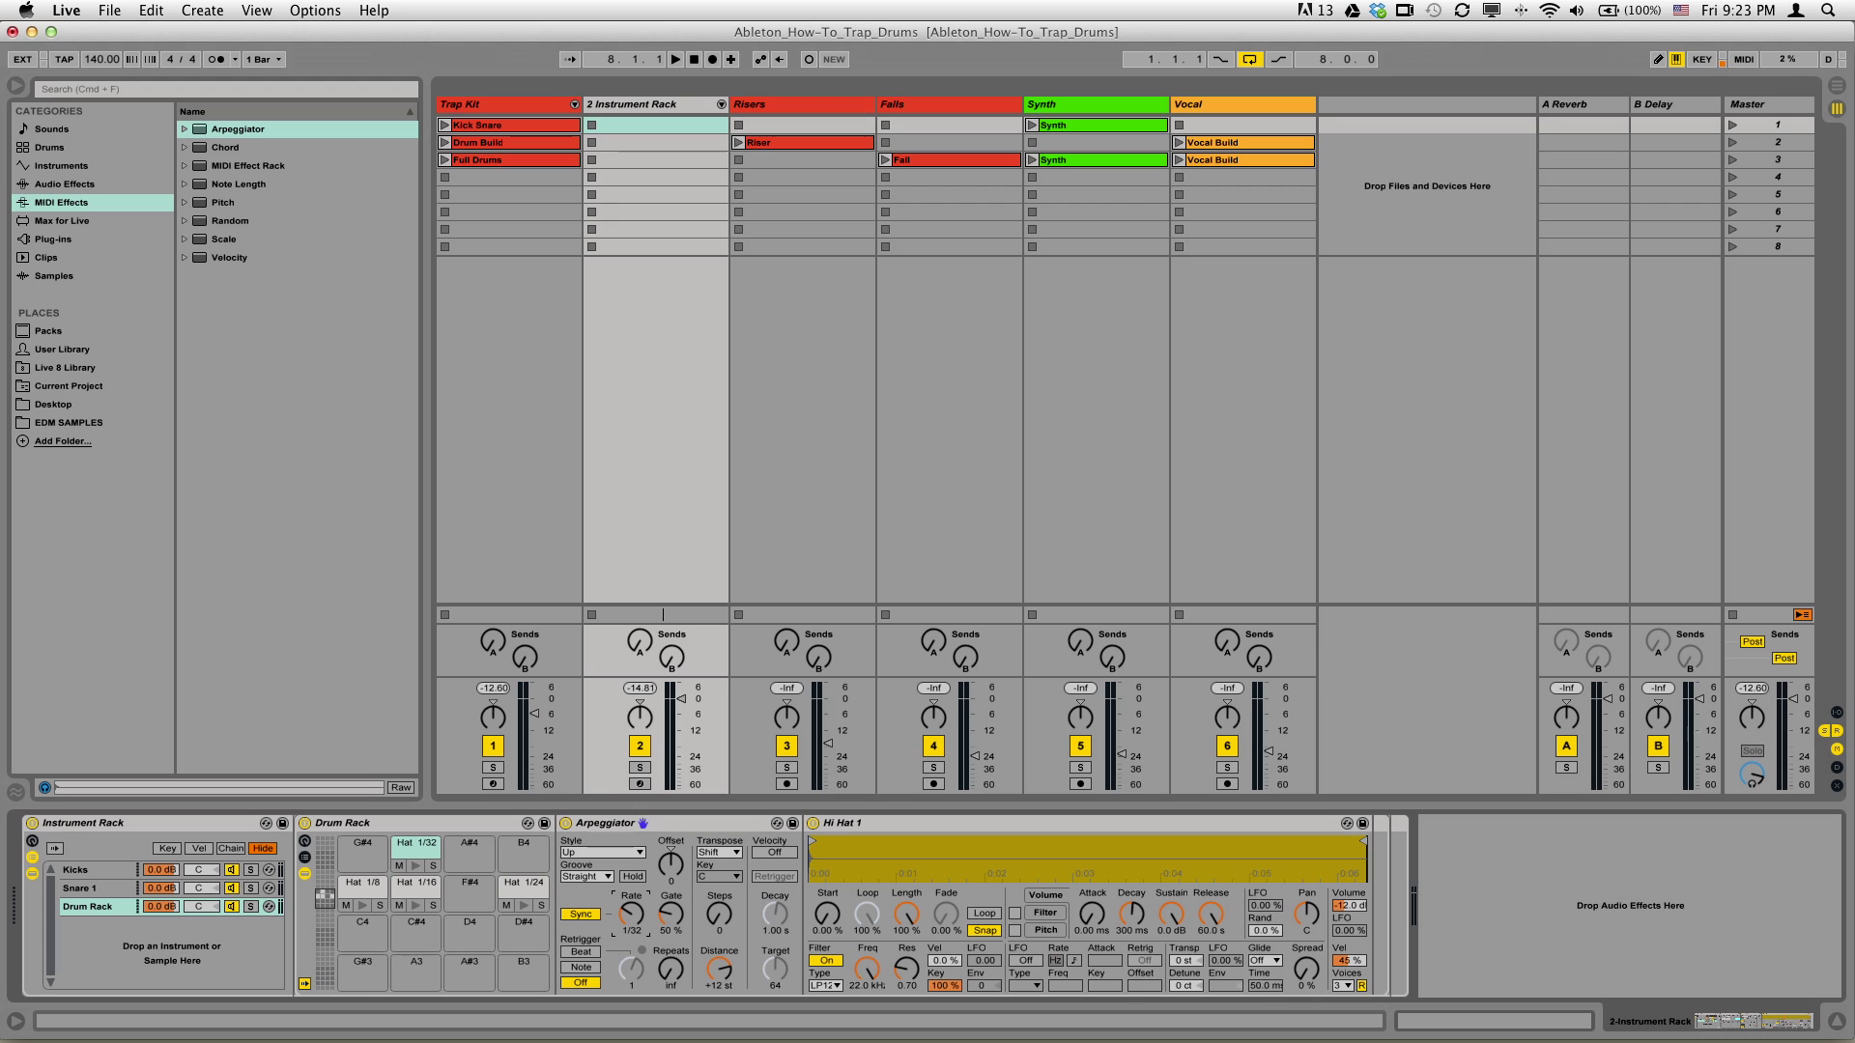
pyautogui.click(416, 867)
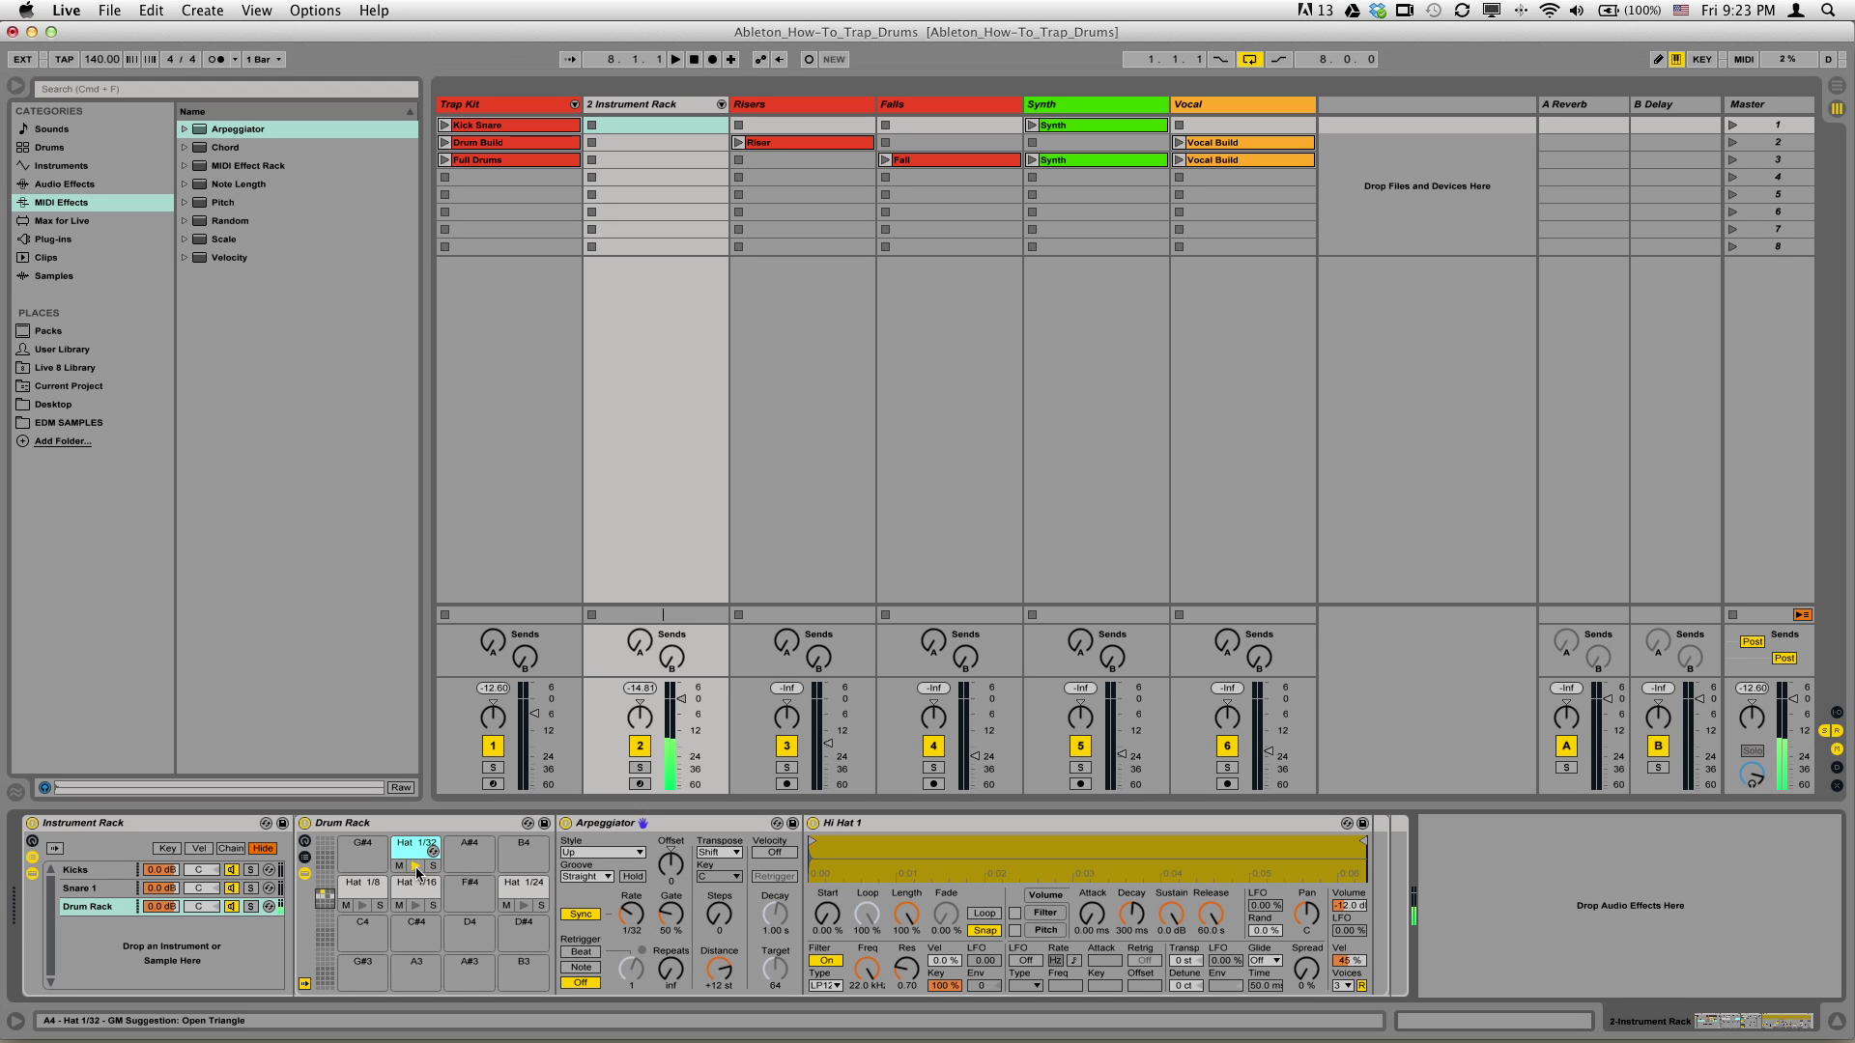
pyautogui.click(441, 850)
# Copy it to B4, name it Hat 1/48, set Arpeggiator Rate to 1/48.
pyautogui.moveTo(441, 849); pyautogui.dragTo(529, 848)
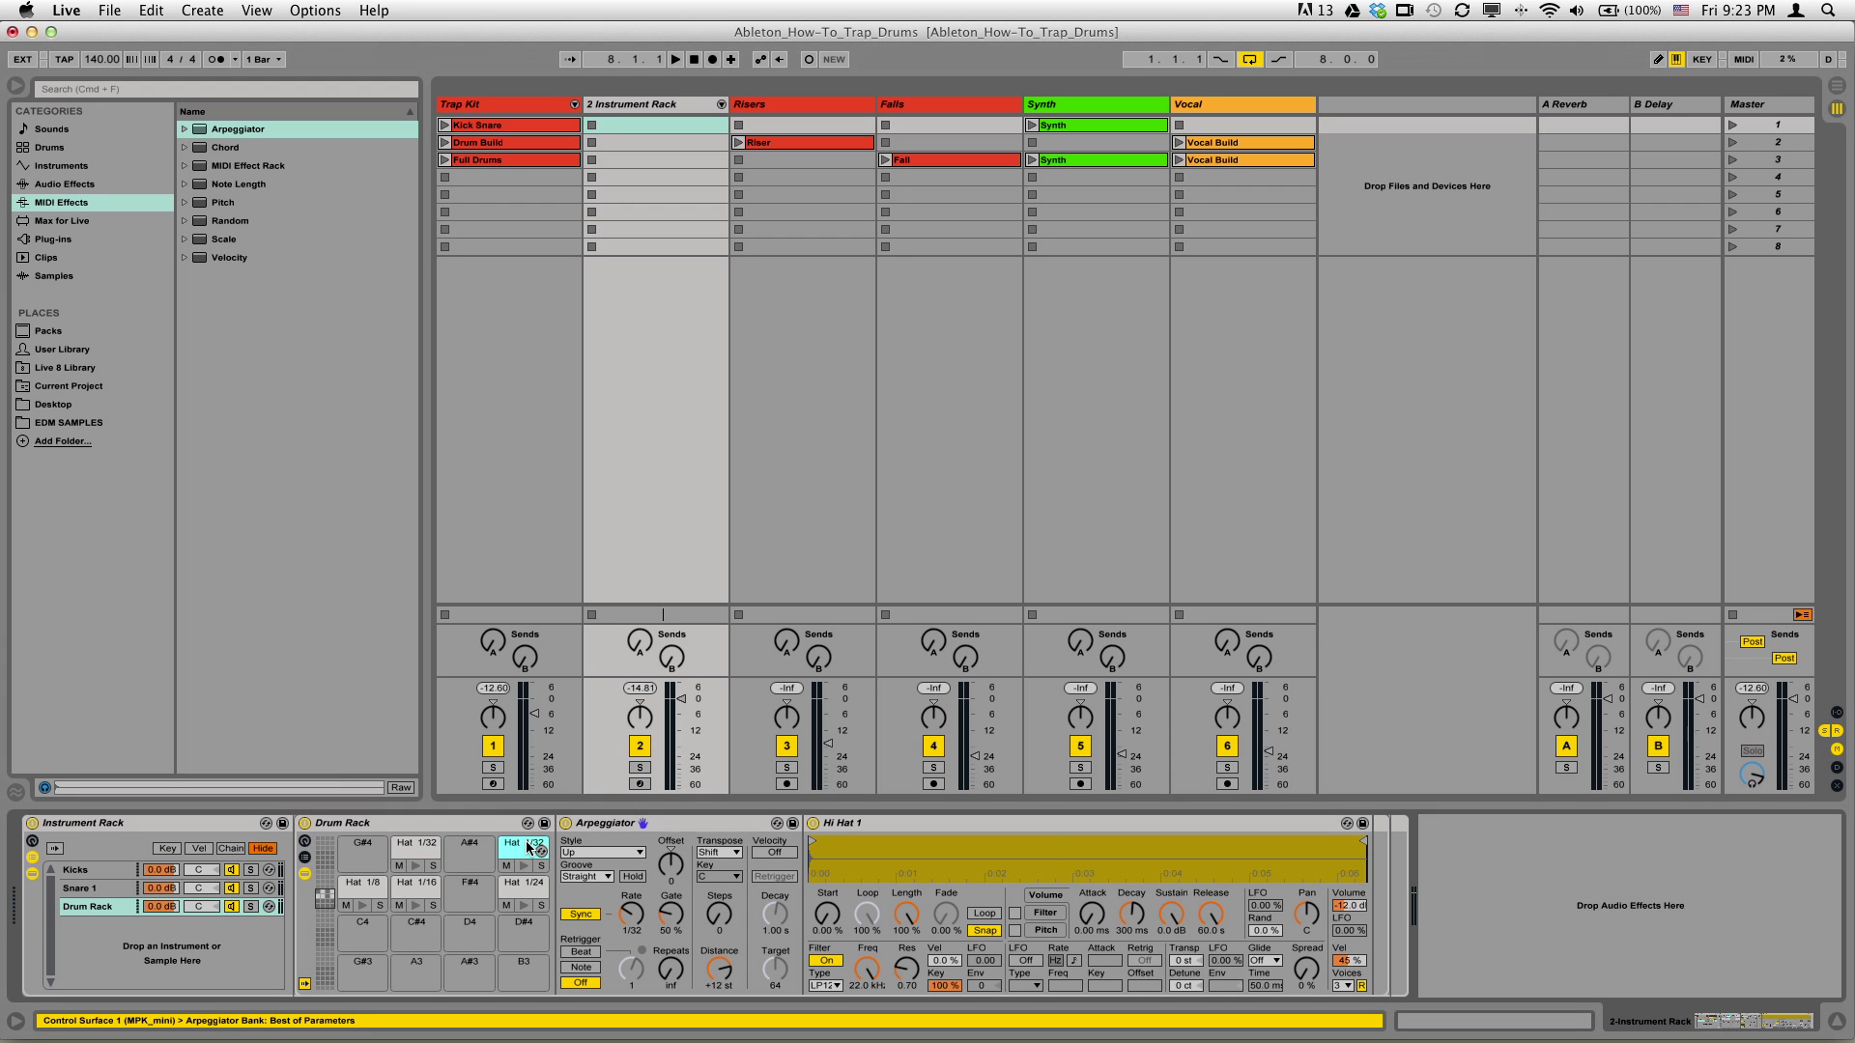
pyautogui.press('super+c')
pyautogui.write('Hat 1/48')
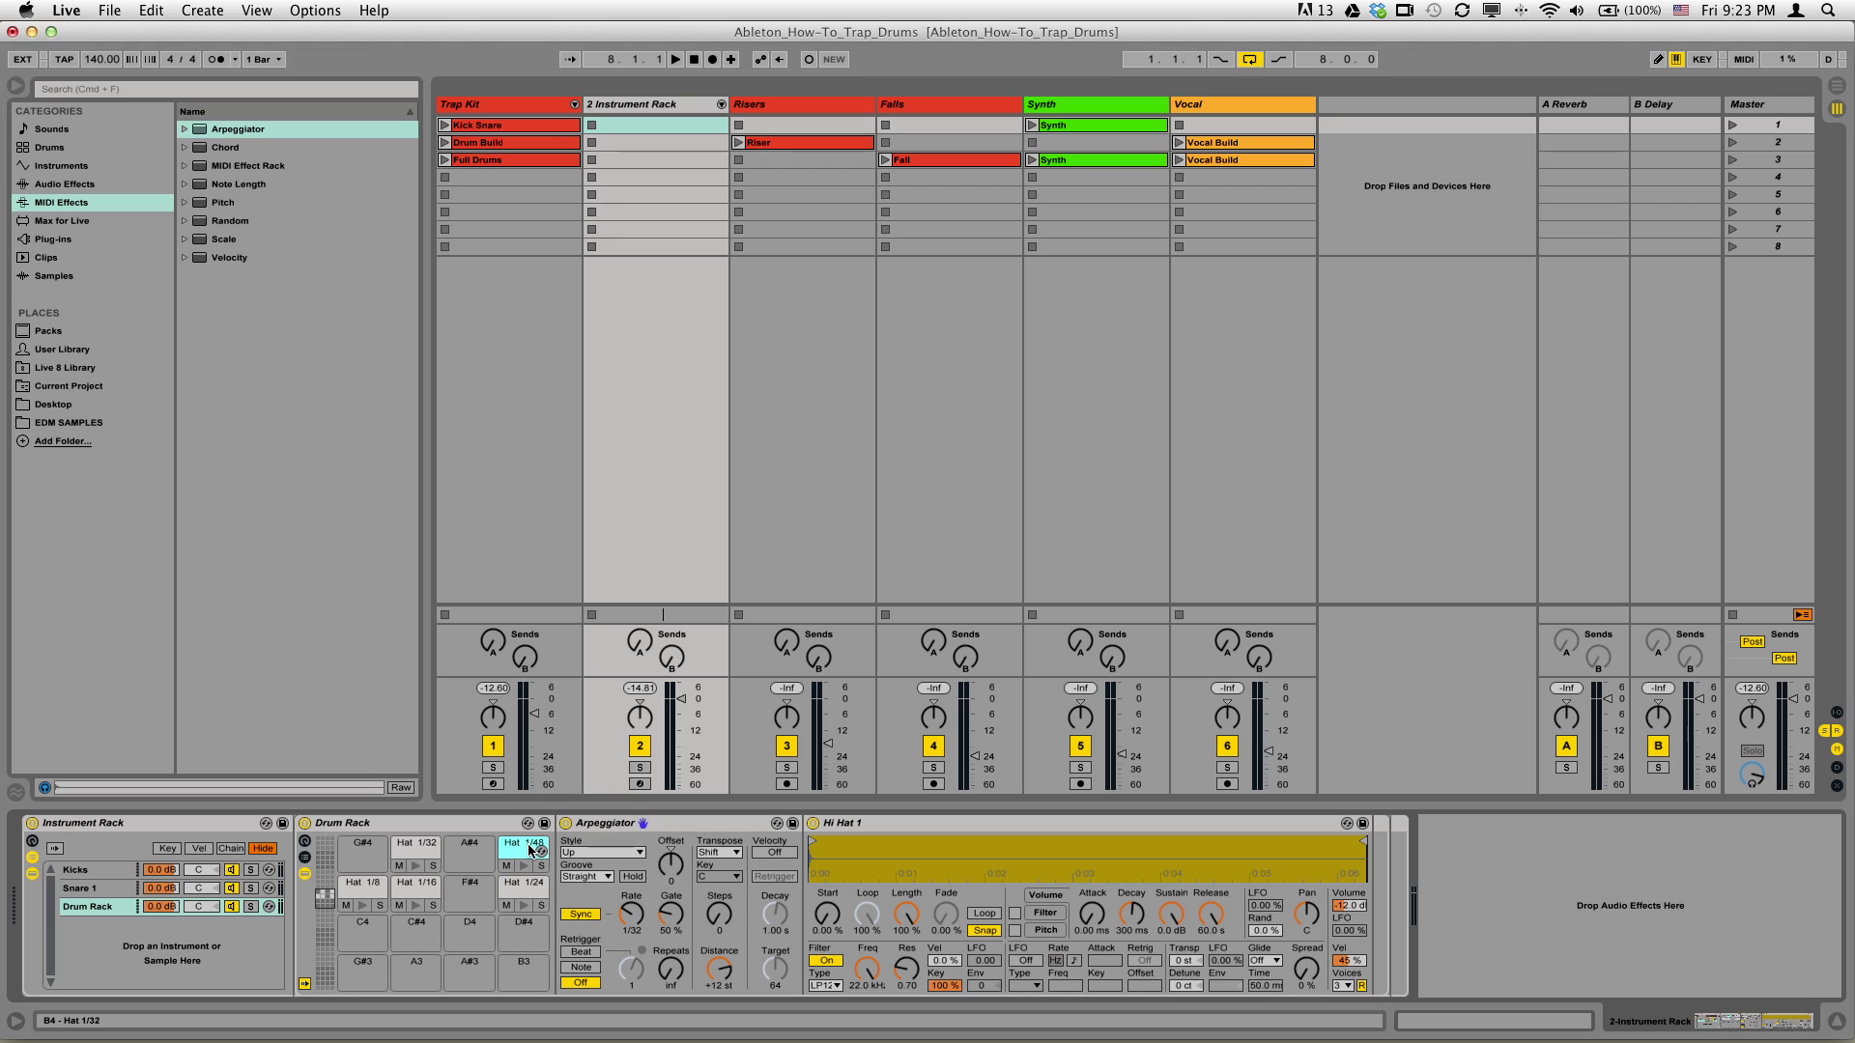
pyautogui.moveTo(631, 913); pyautogui.dragTo(631, 906)
pyautogui.click(521, 867)
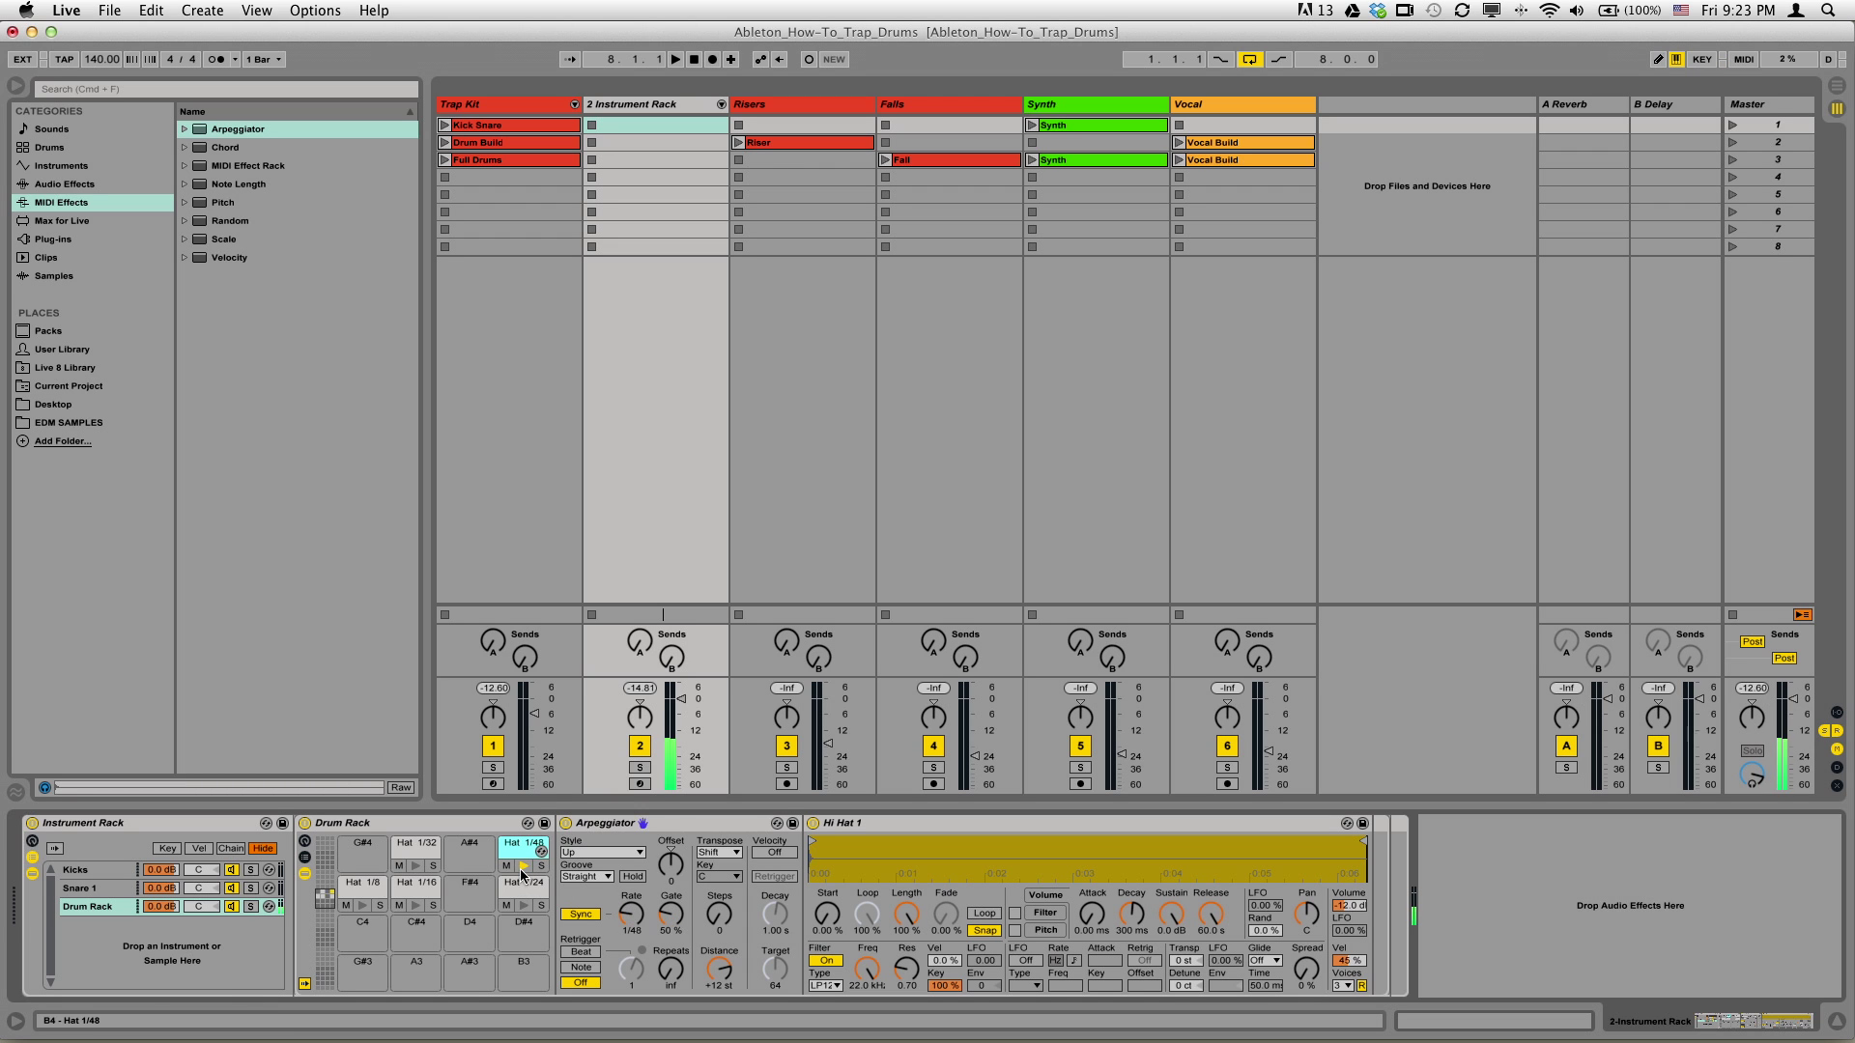
# Audition the Hat 1/8, 1/16, 1/32 and other hat pads to compare their rates.
pyautogui.click(363, 905)
pyautogui.click(415, 908)
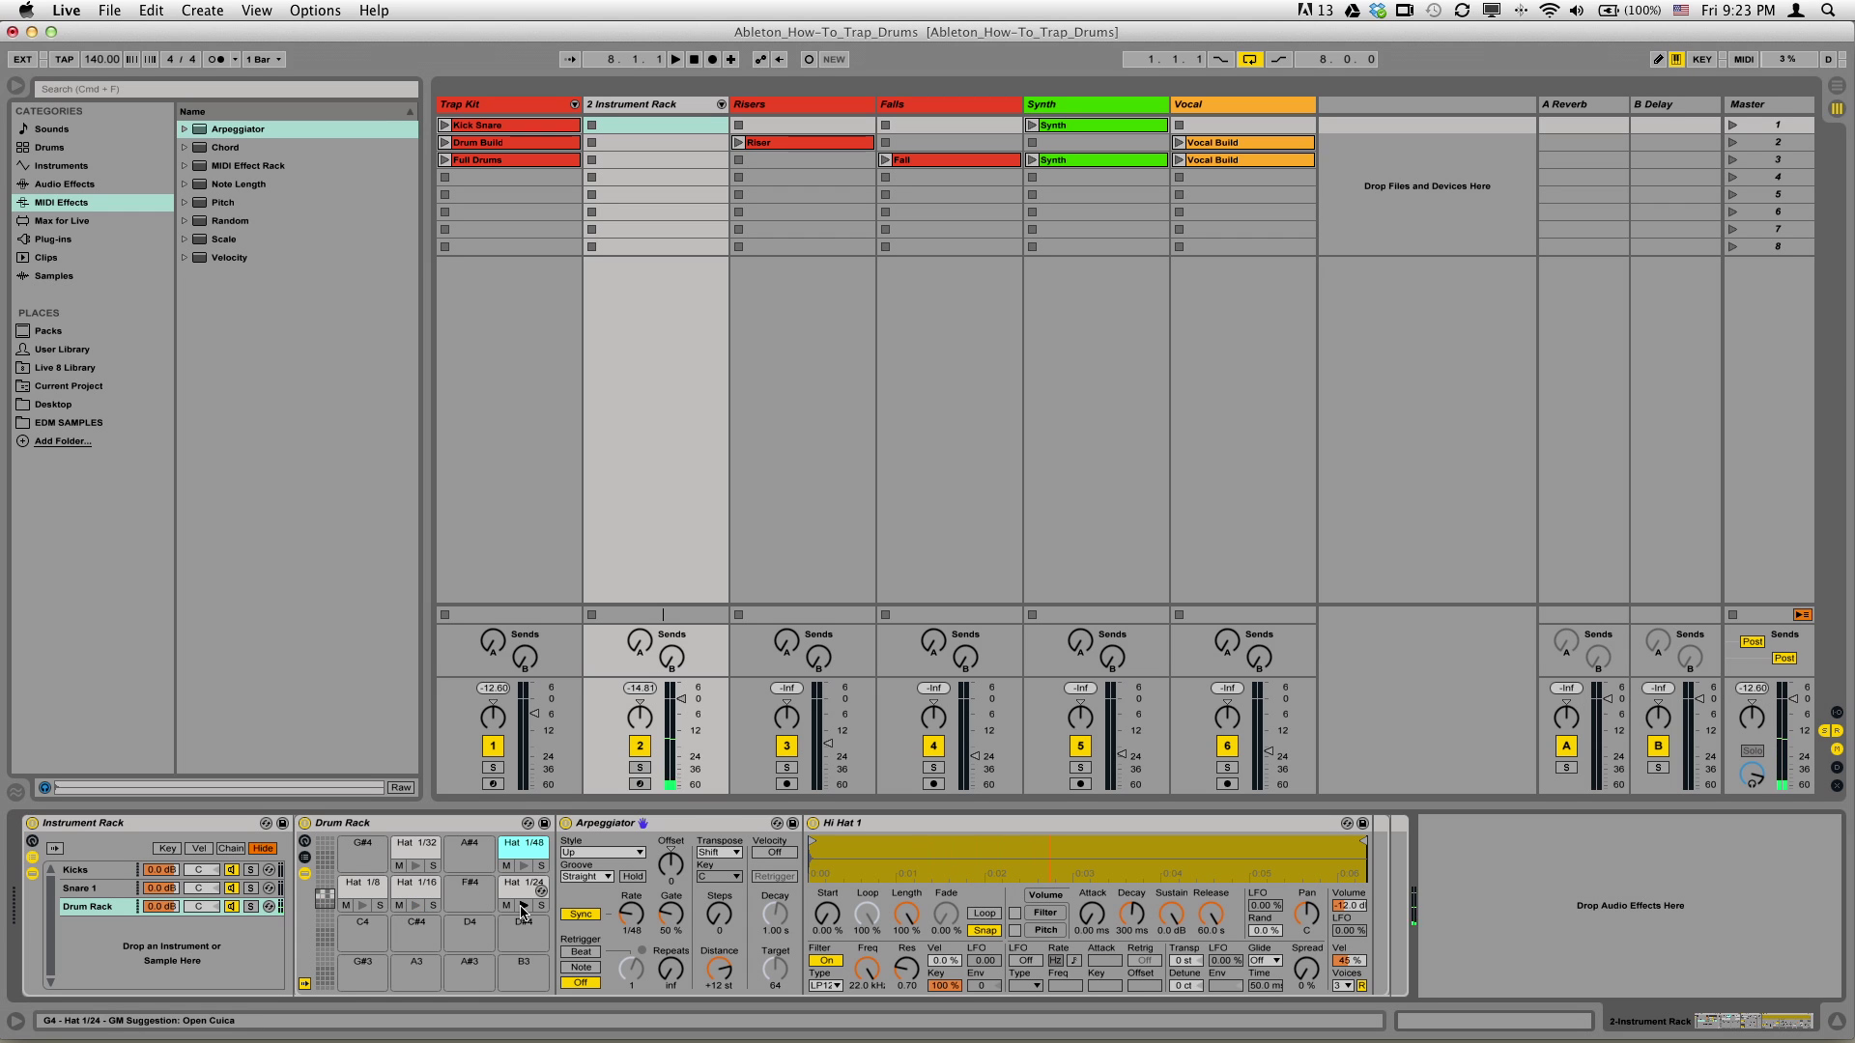
pyautogui.click(422, 867)
pyautogui.click(420, 866)
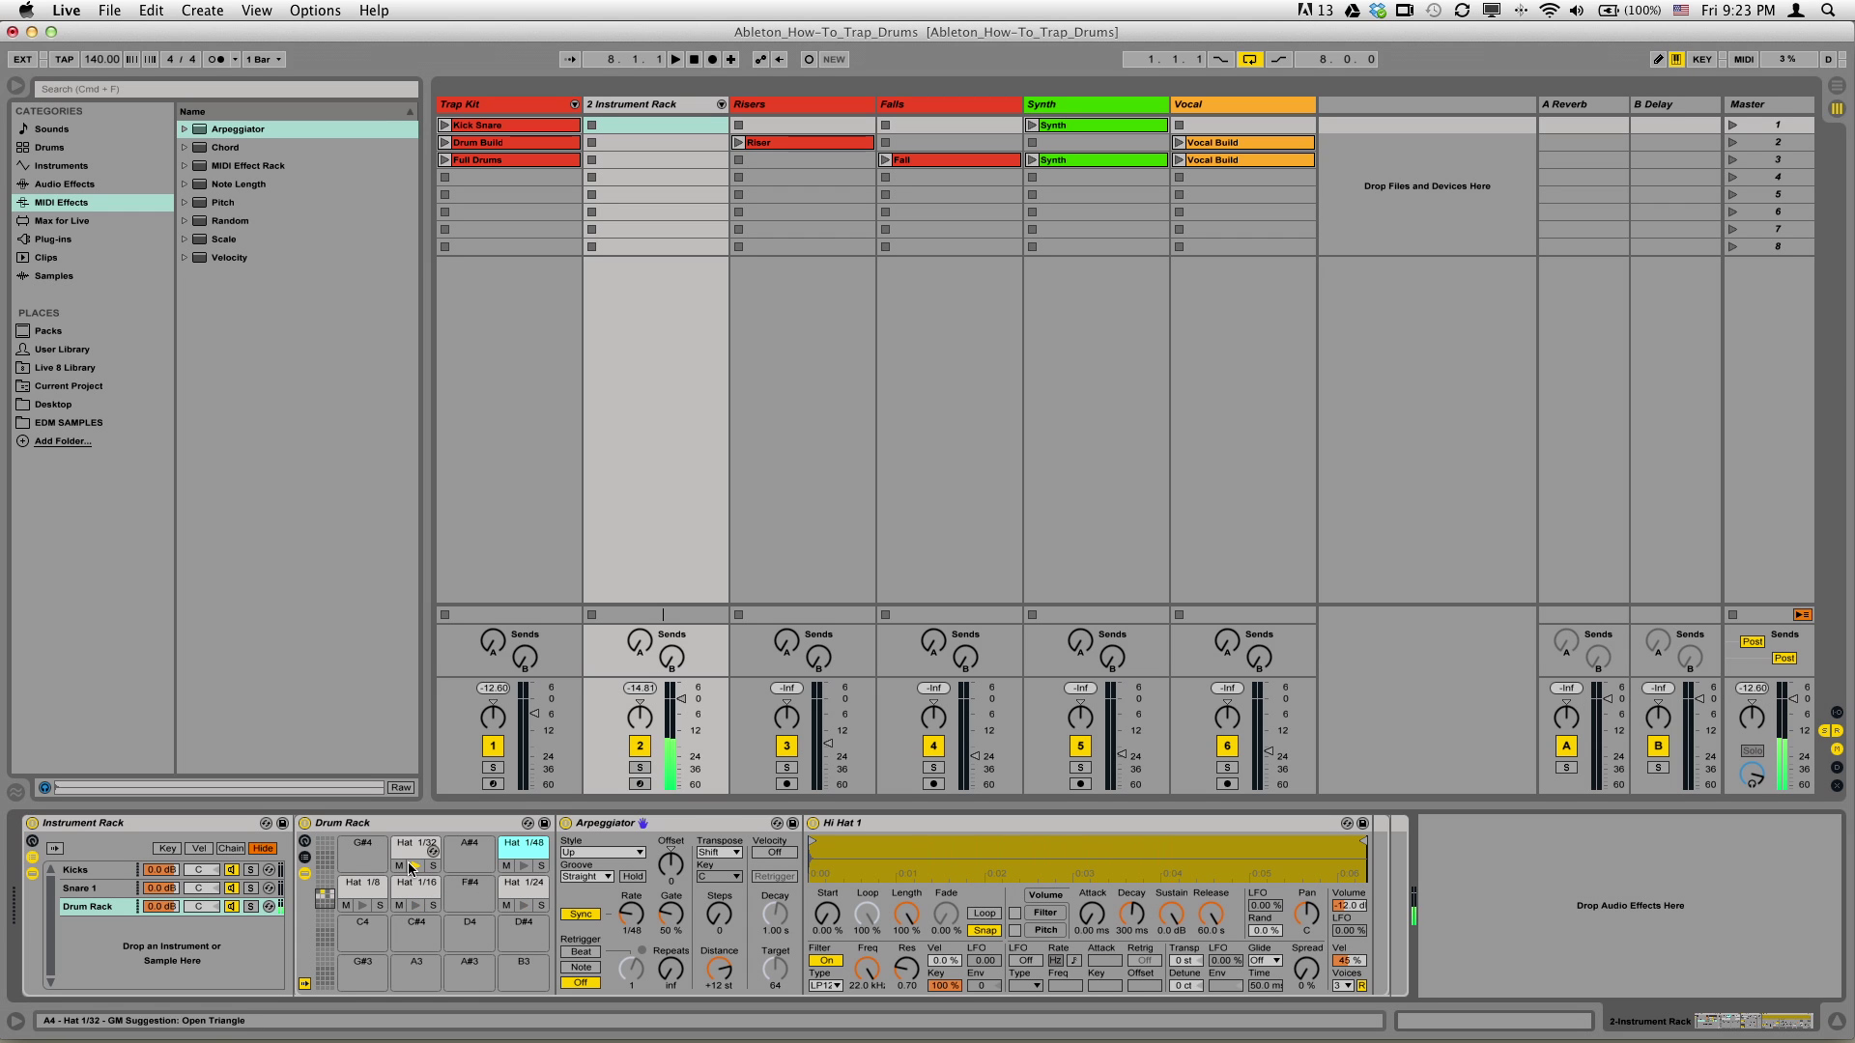
pyautogui.click(523, 867)
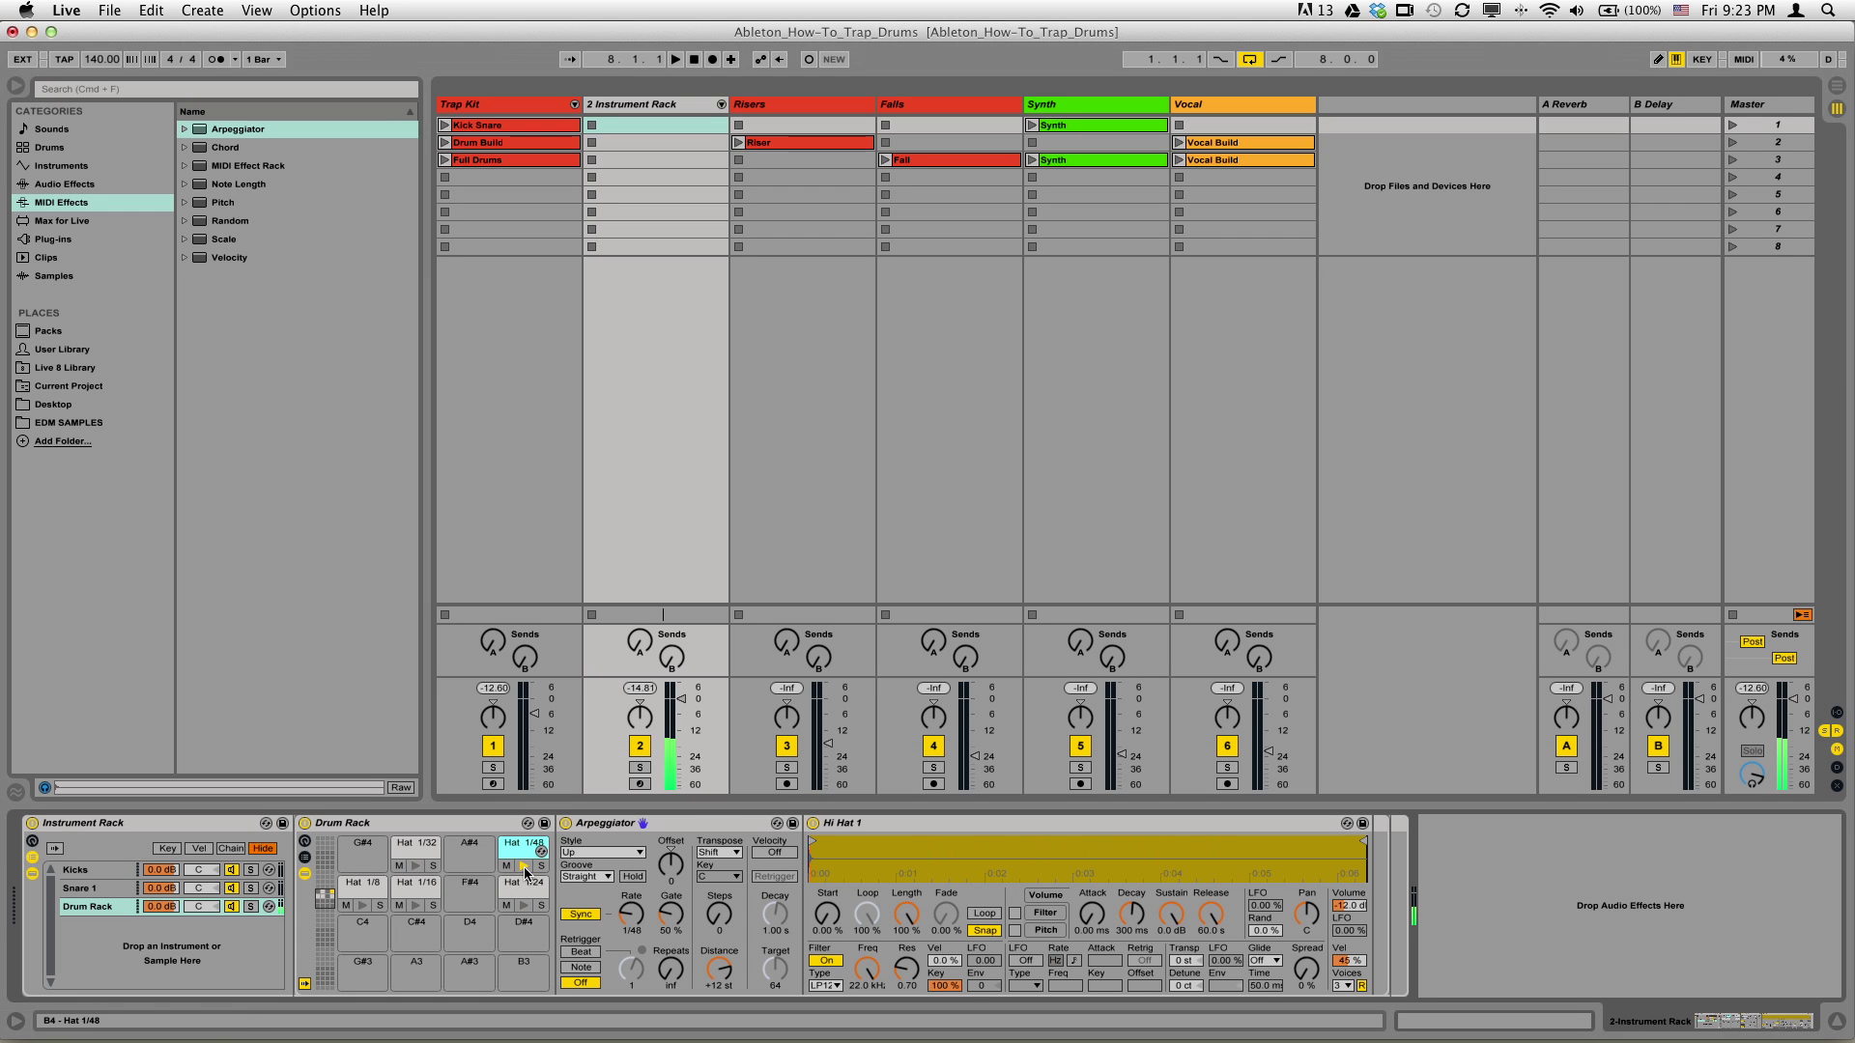
pyautogui.click(102, 889)
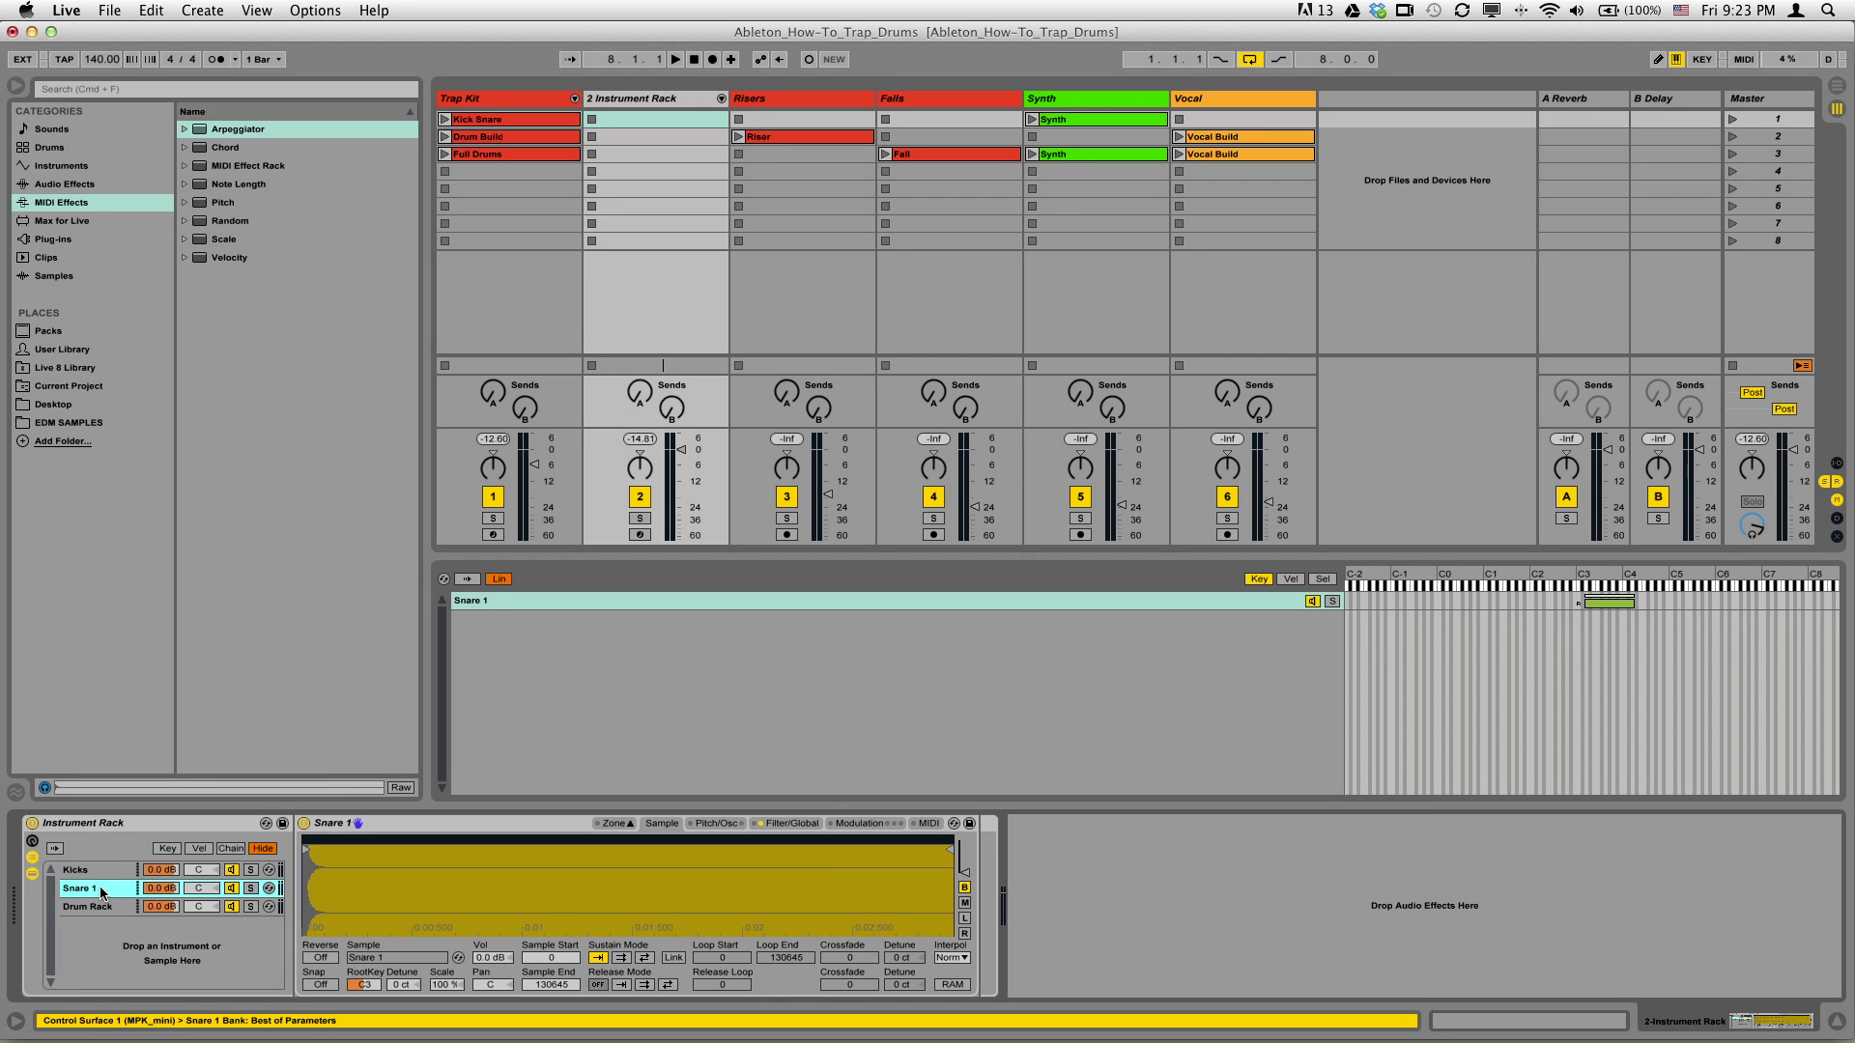
# Rename the Snare 1 chain to Snares.
pyautogui.press('super+r')
pyautogui.write('Snares')
pyautogui.press('Return')
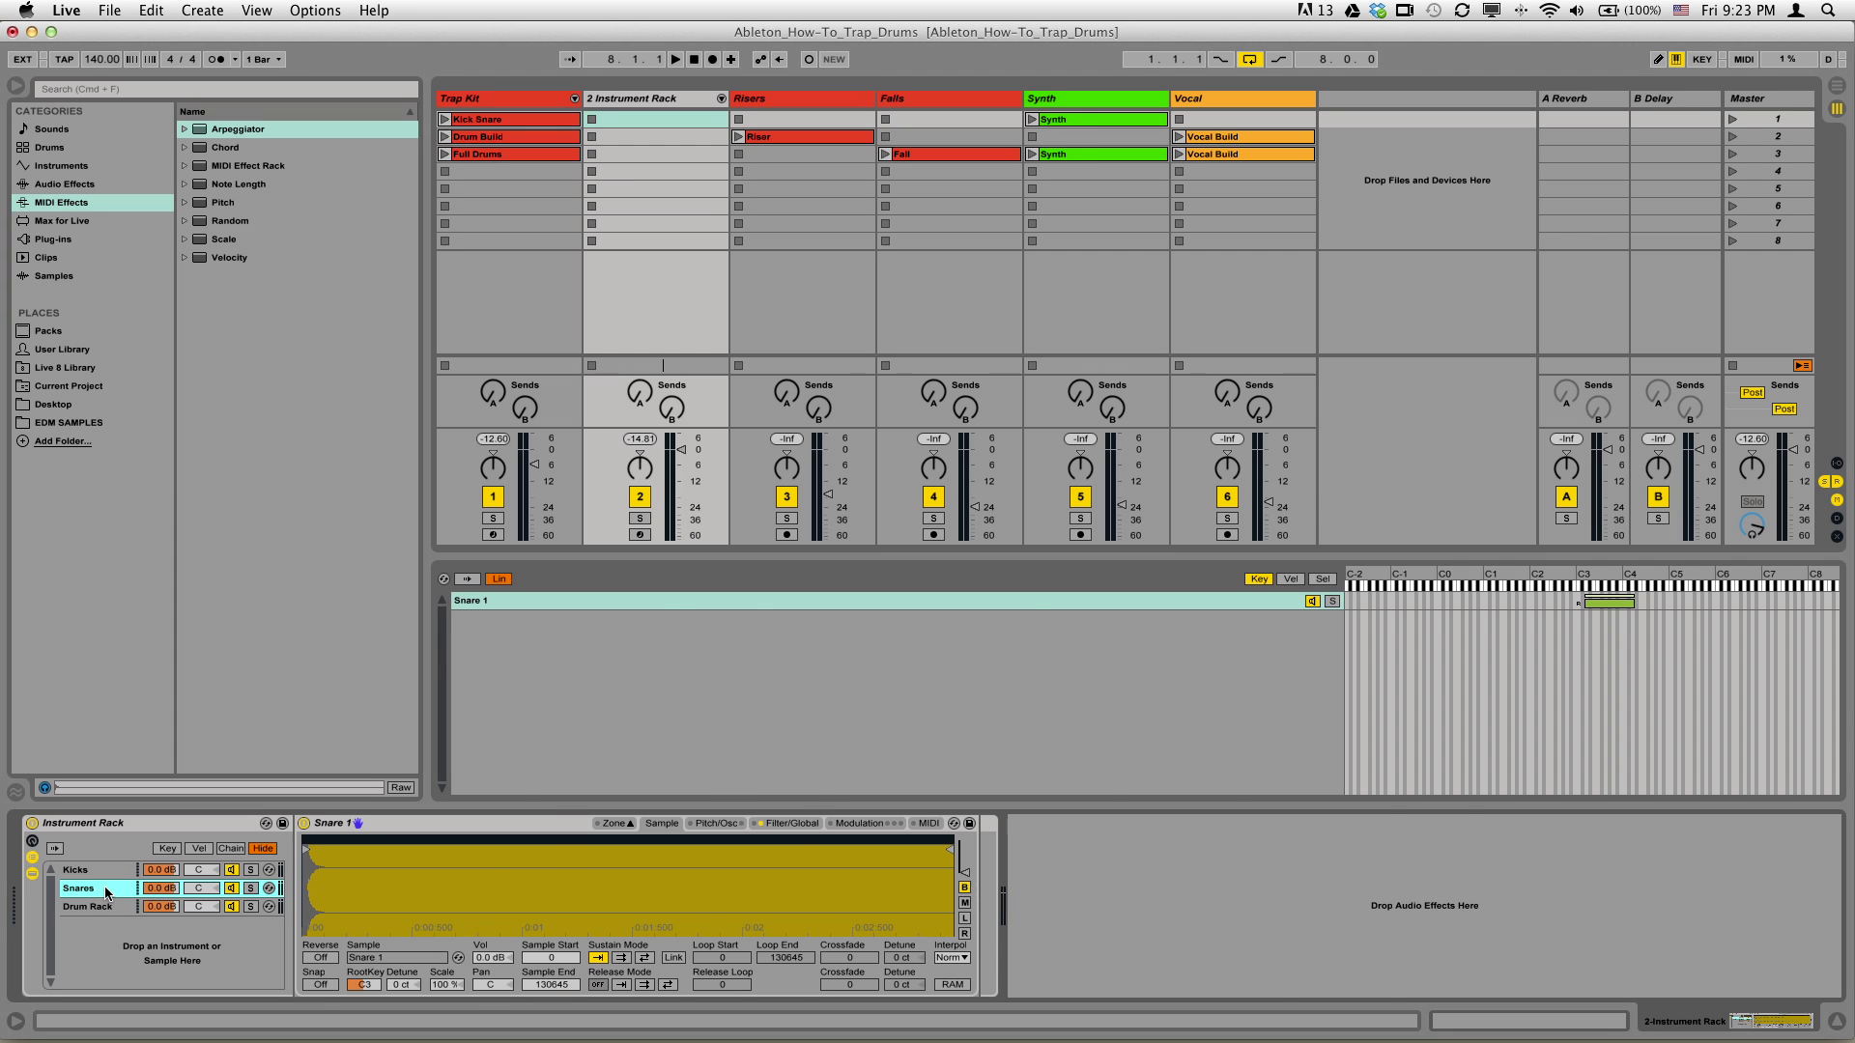
# Rename the Drum Rack chain to Hats and check its devices.
pyautogui.click(102, 908)
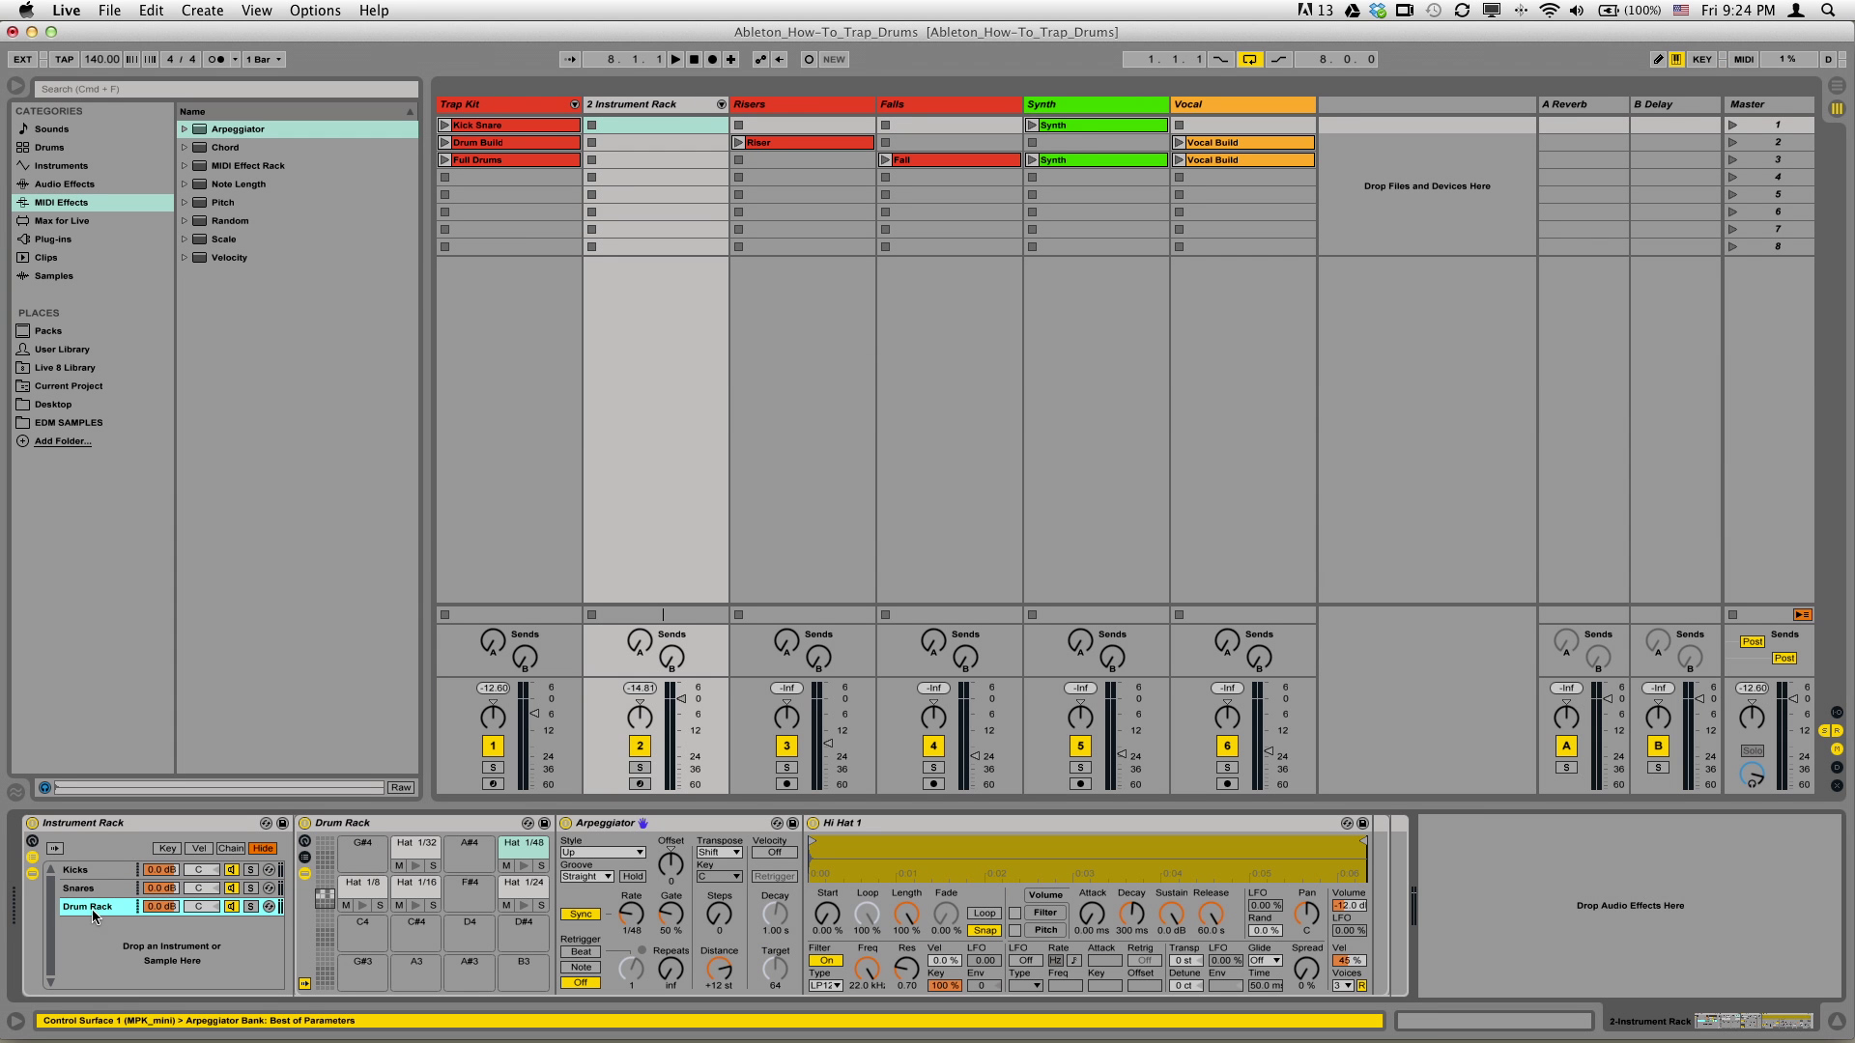
pyautogui.press('super+r')
pyautogui.press('BackSpace')
pyautogui.write('Hats')
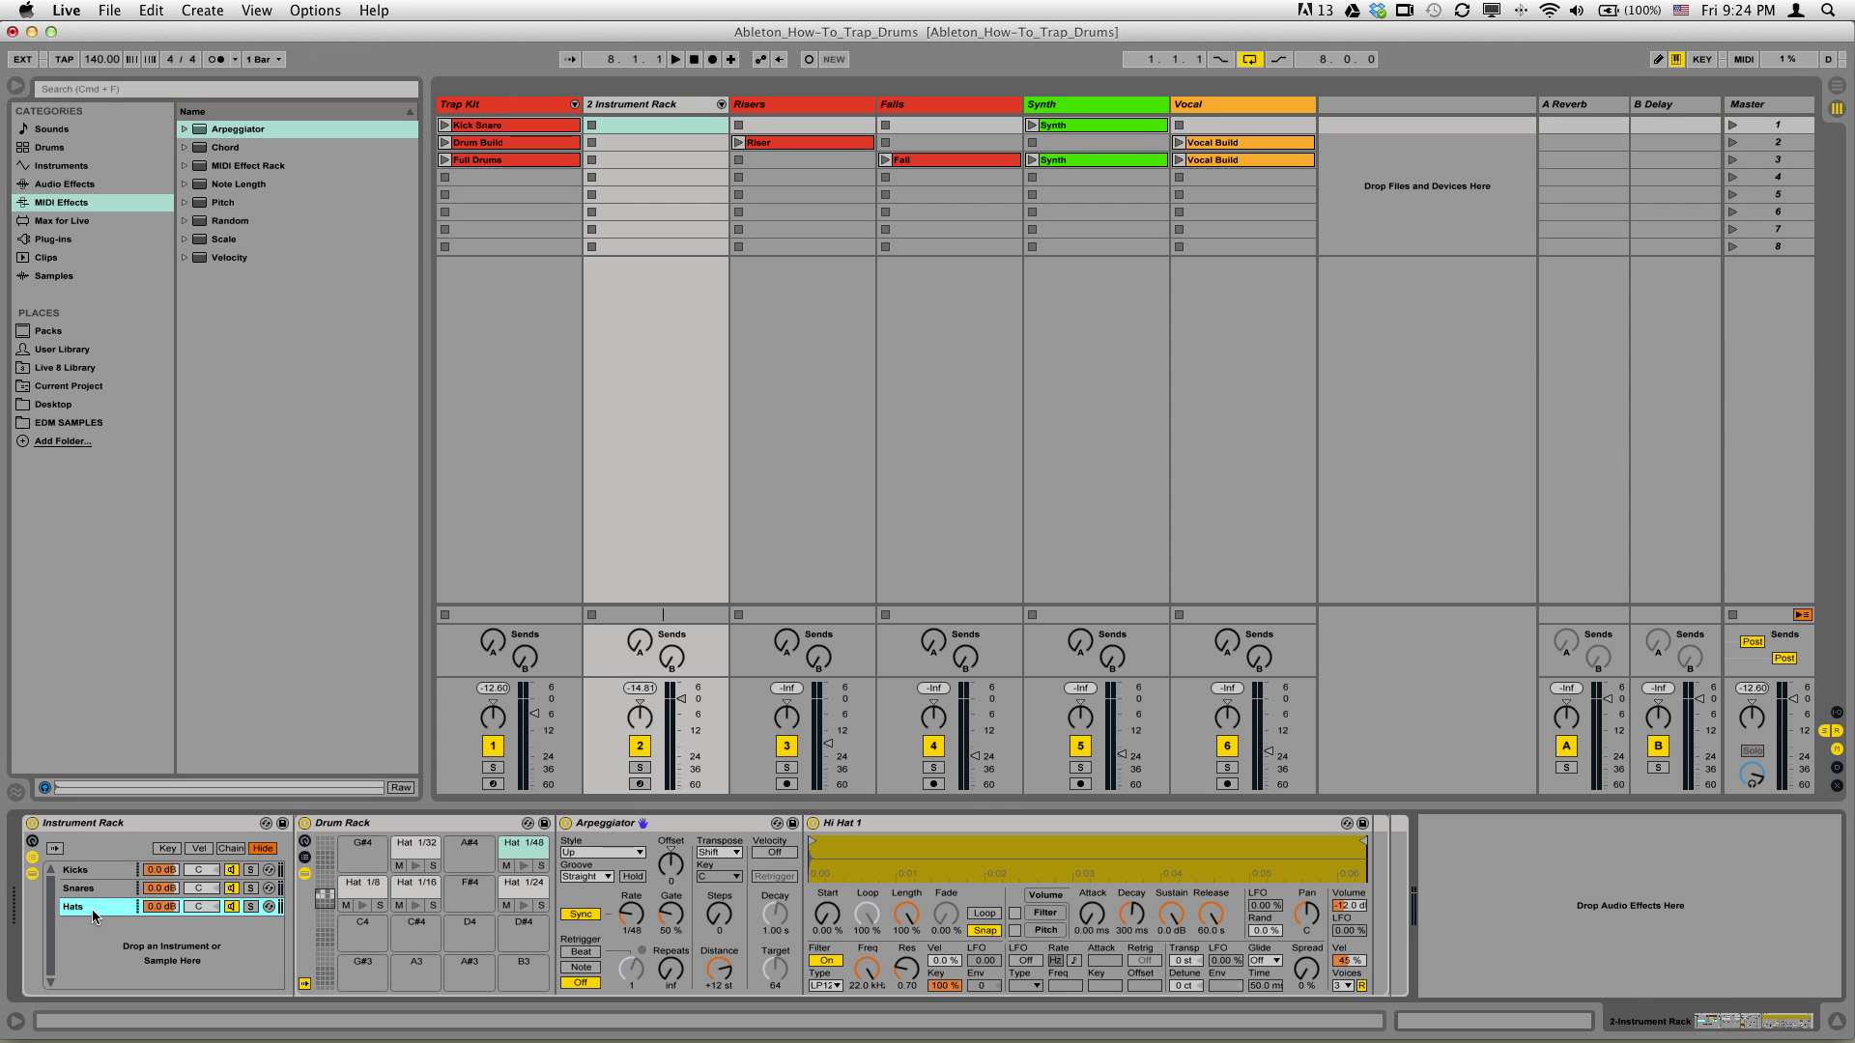
pyautogui.click(104, 873)
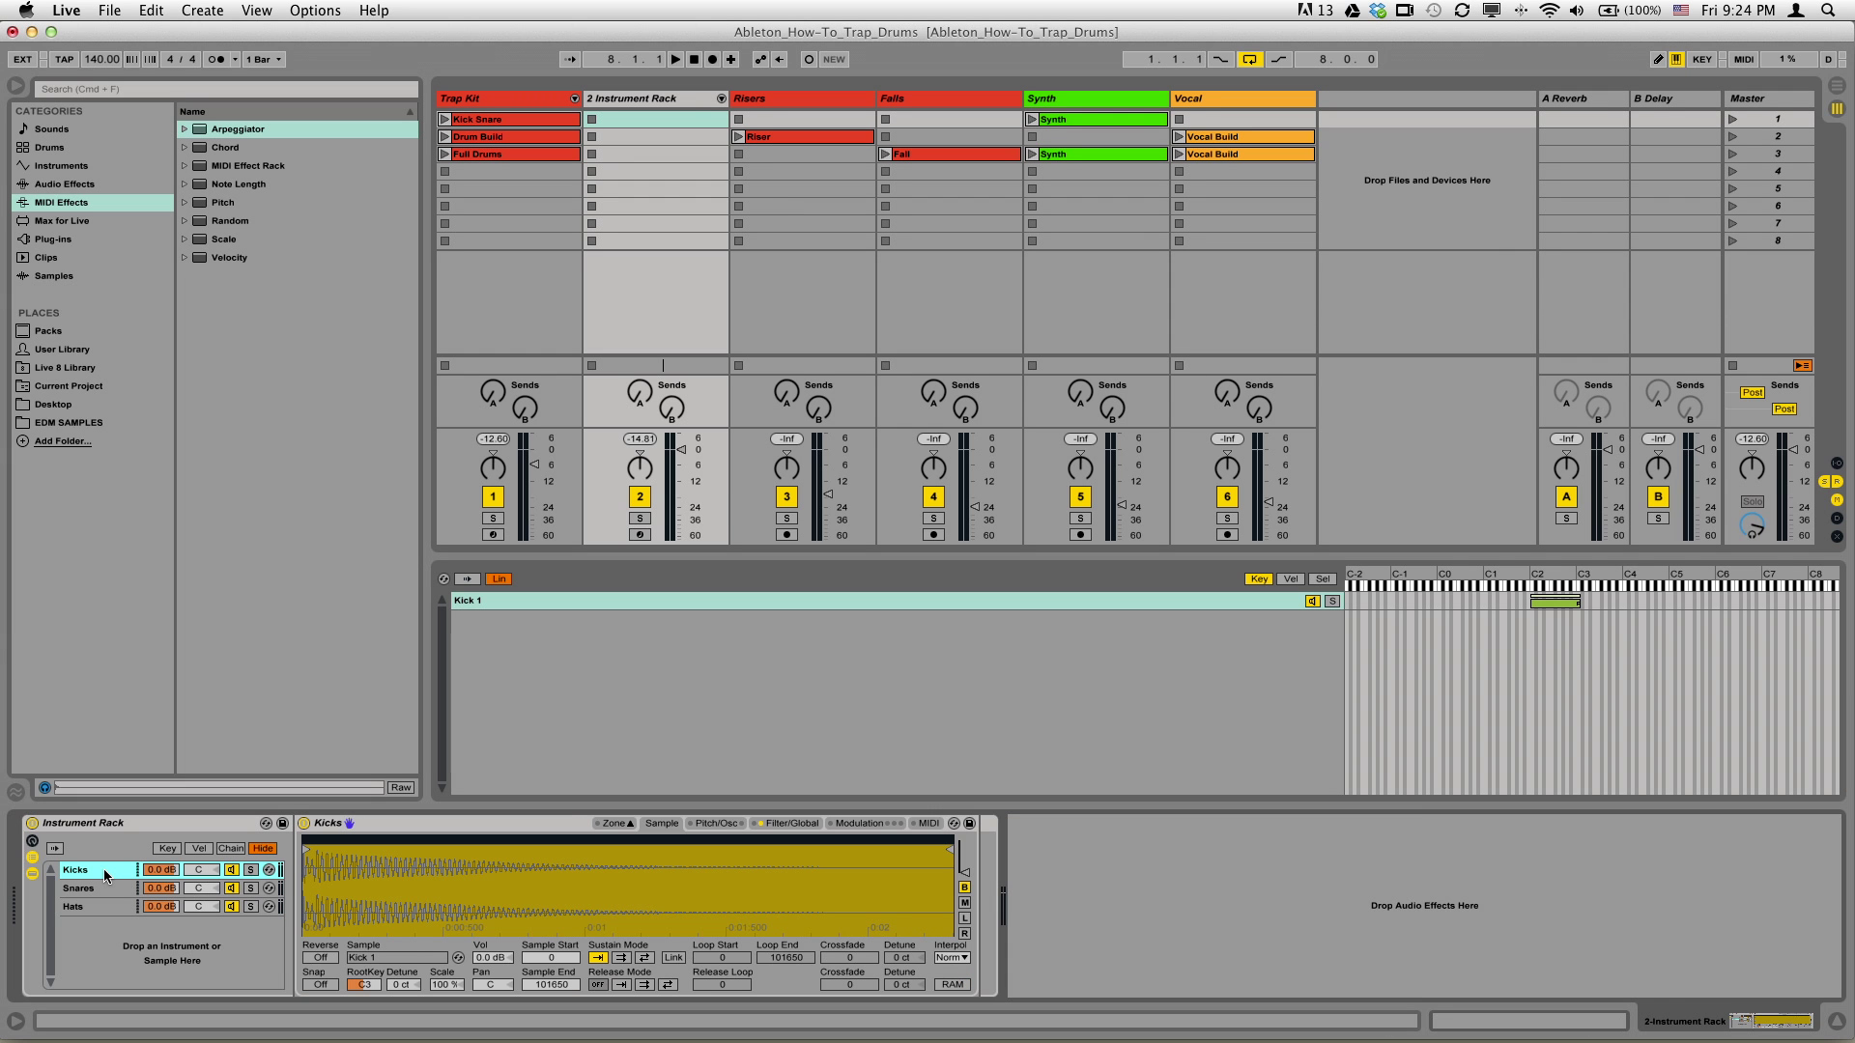
pyautogui.click(107, 906)
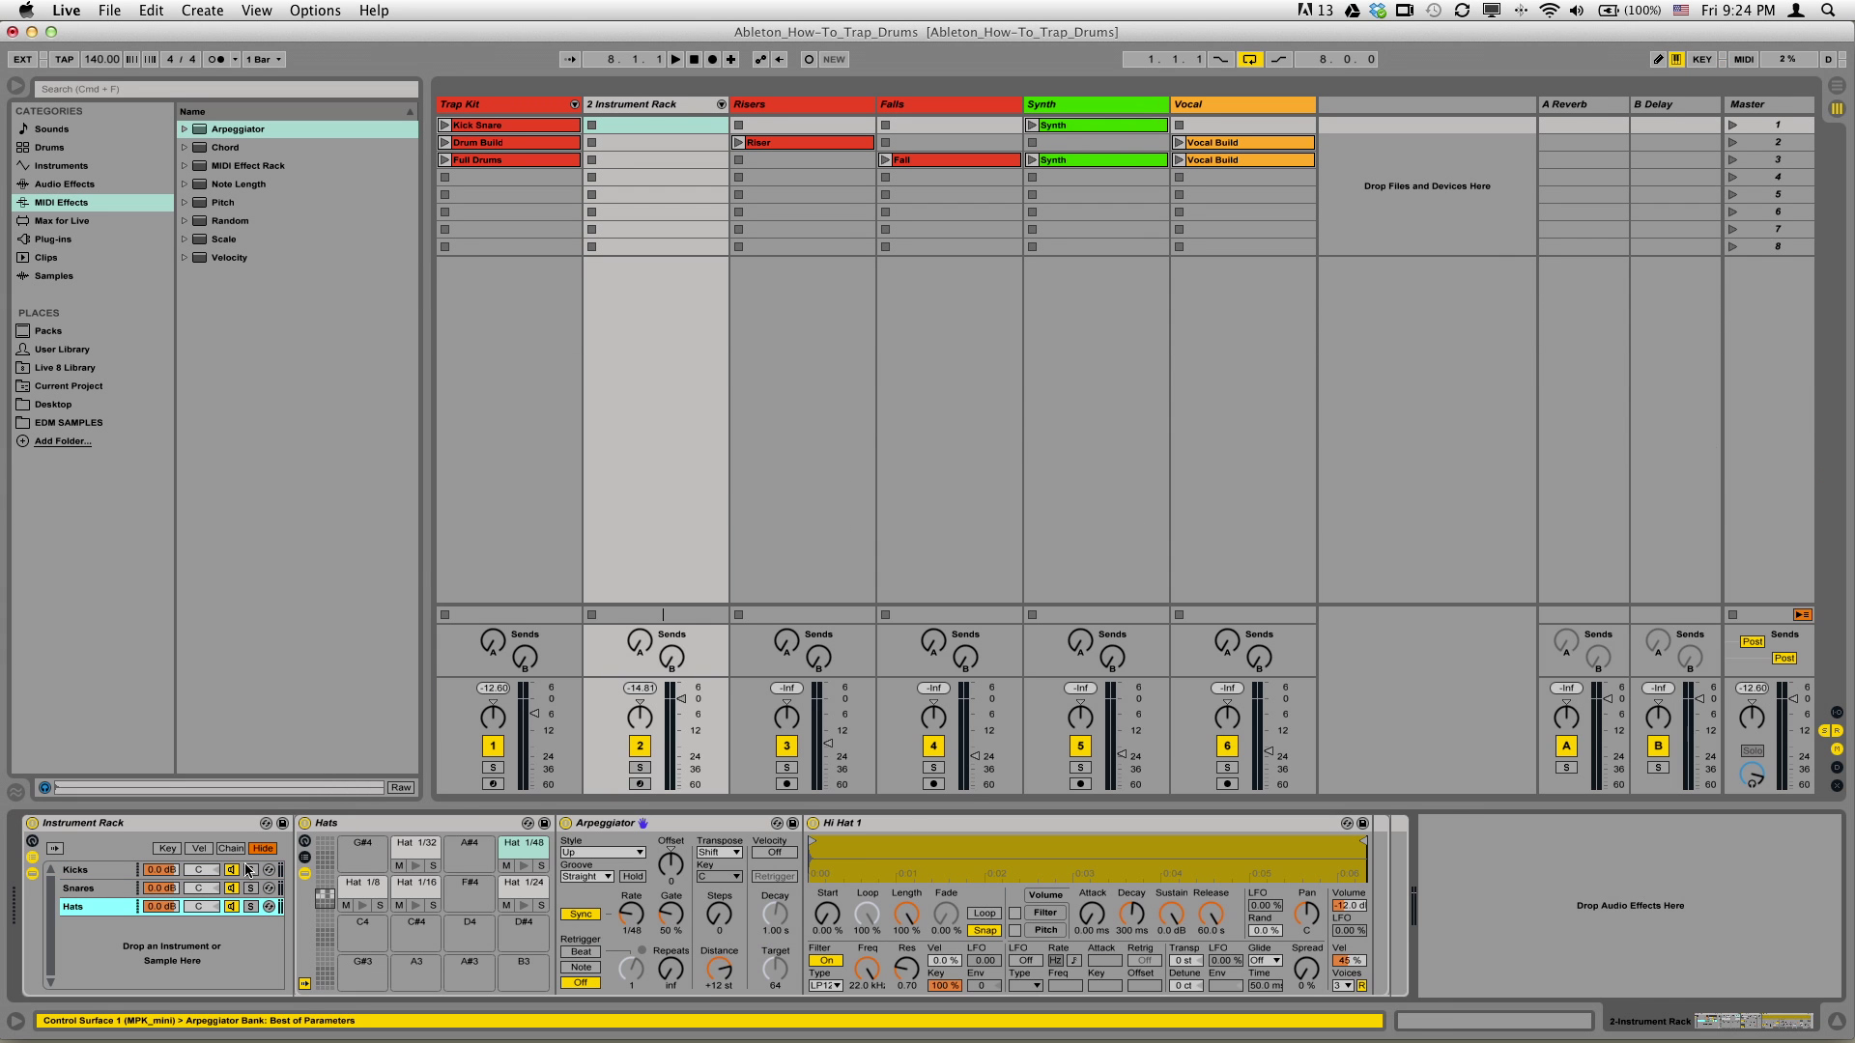
pyautogui.click(113, 872)
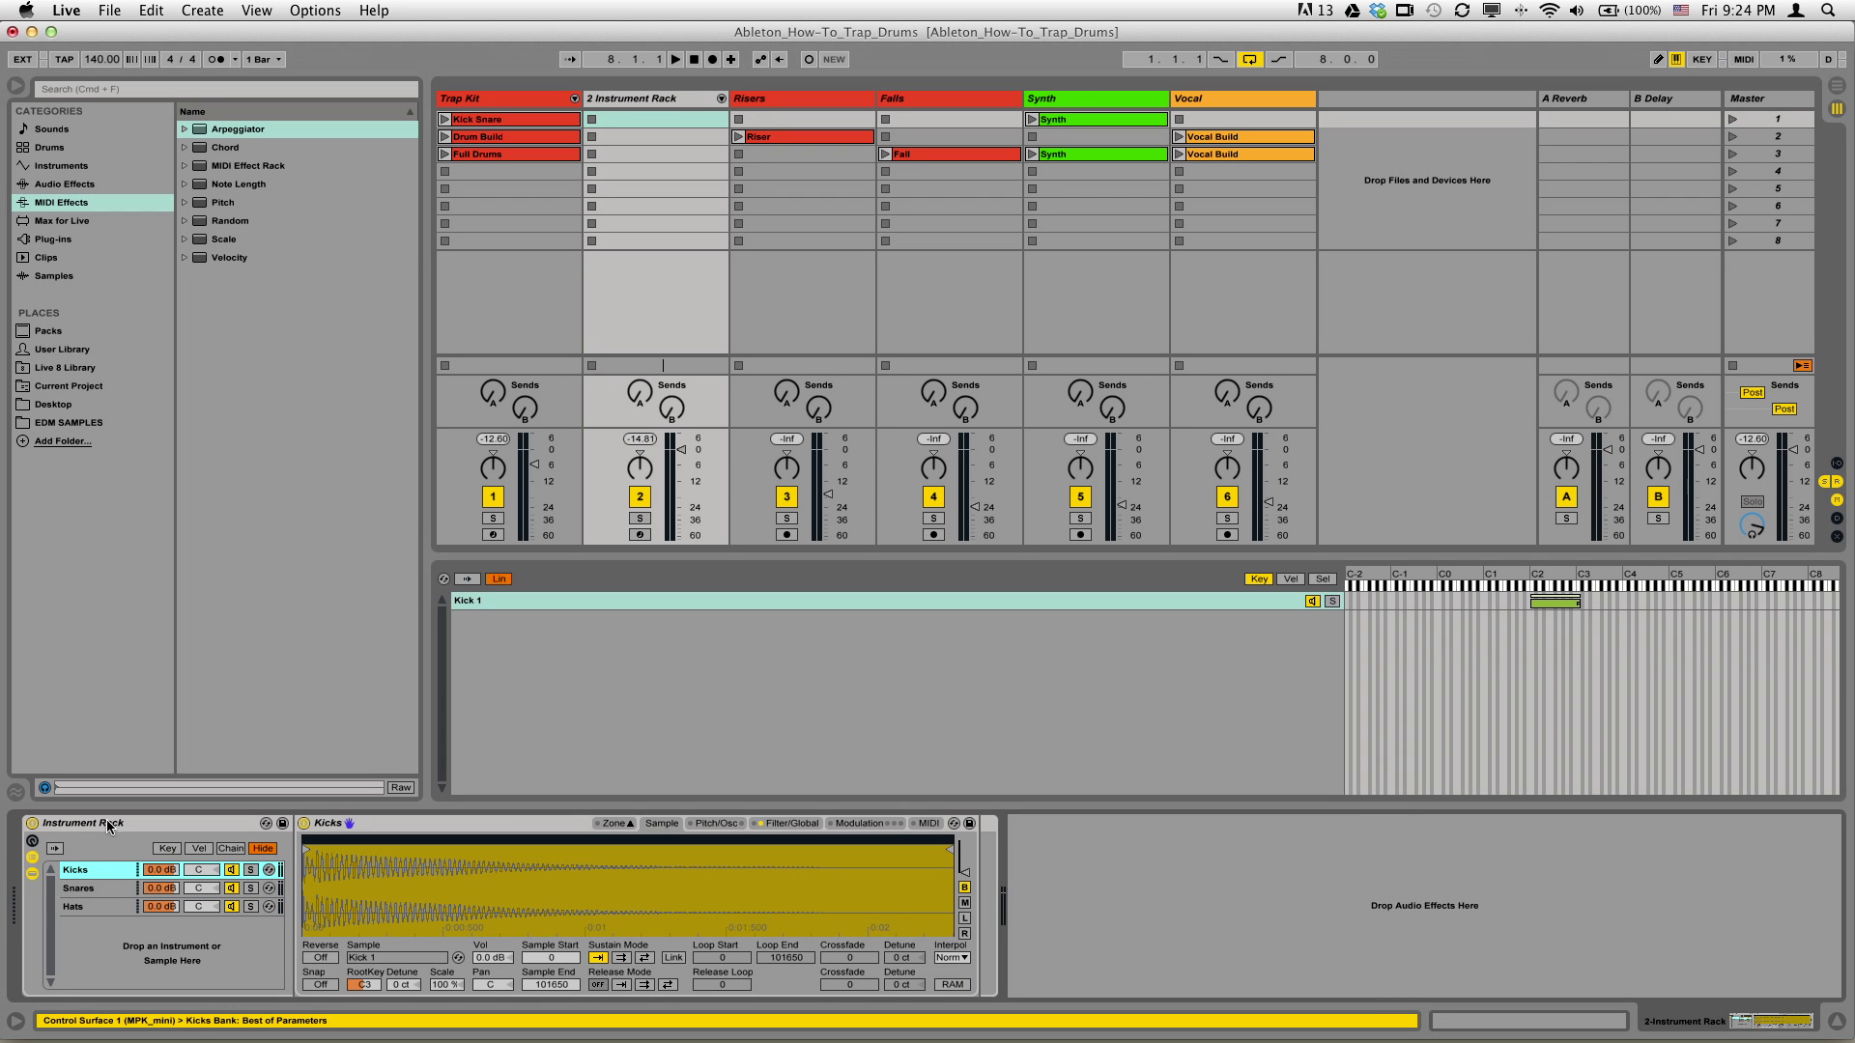